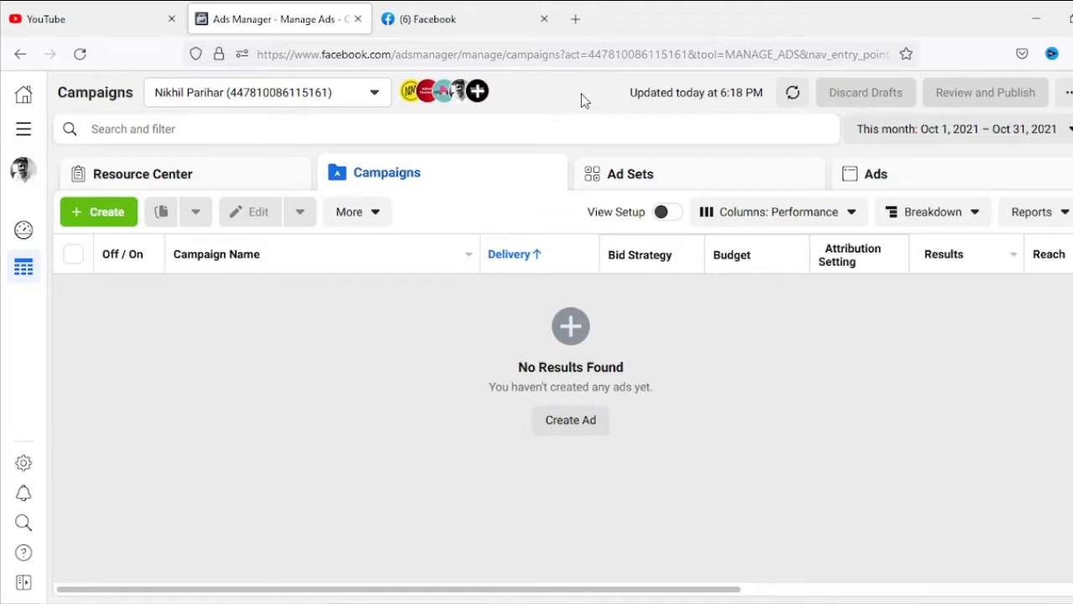
Switch to the Facebook home page and start creating an ad from there.
click(481, 28)
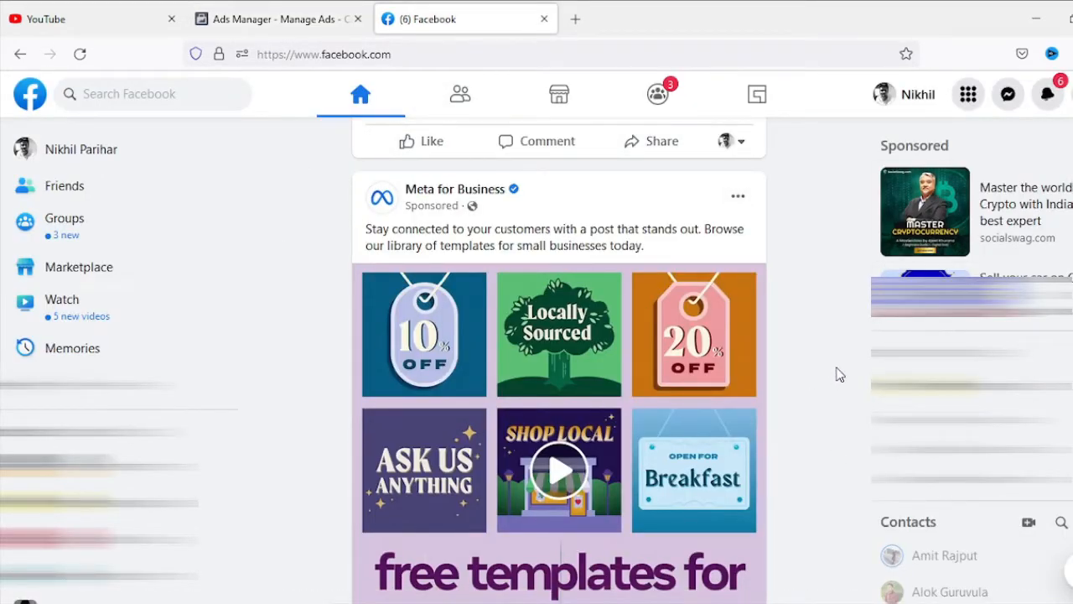
click(968, 95)
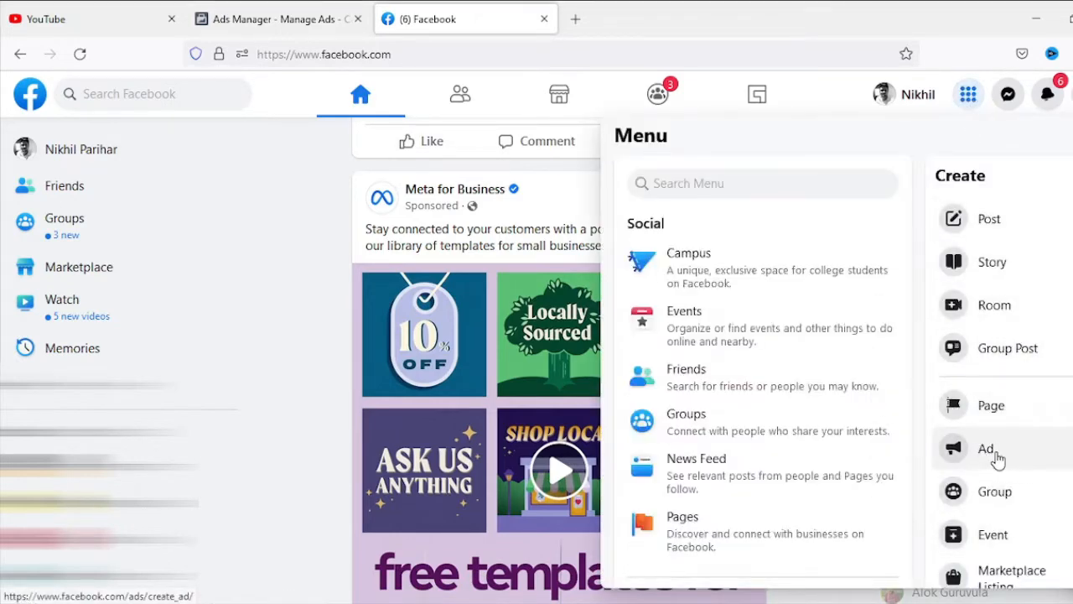
click(1006, 457)
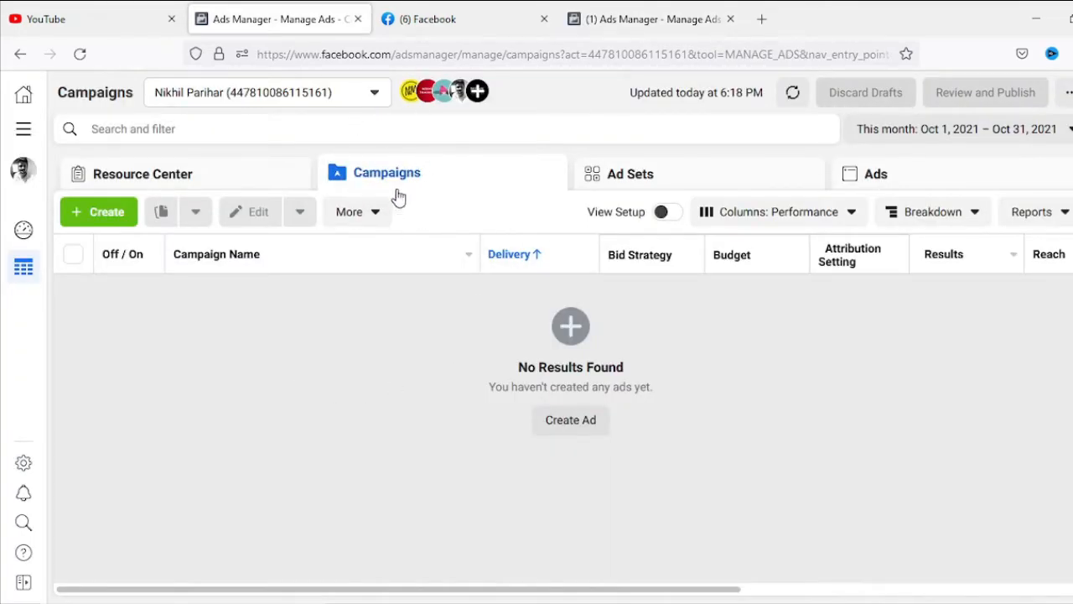
Create a new campaign with the Lead generation objective.
click(105, 216)
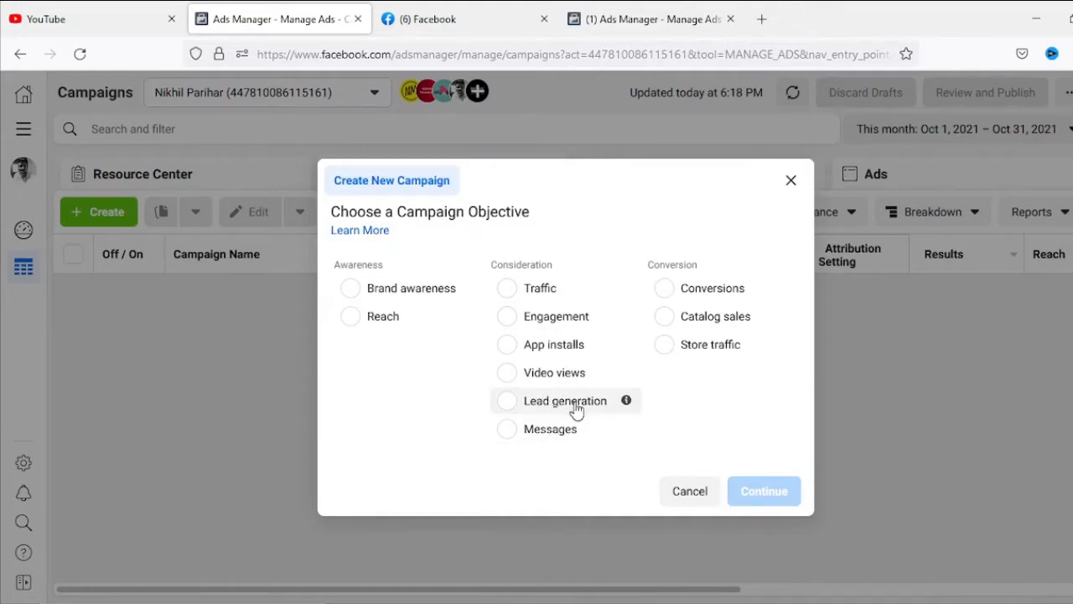
click(509, 404)
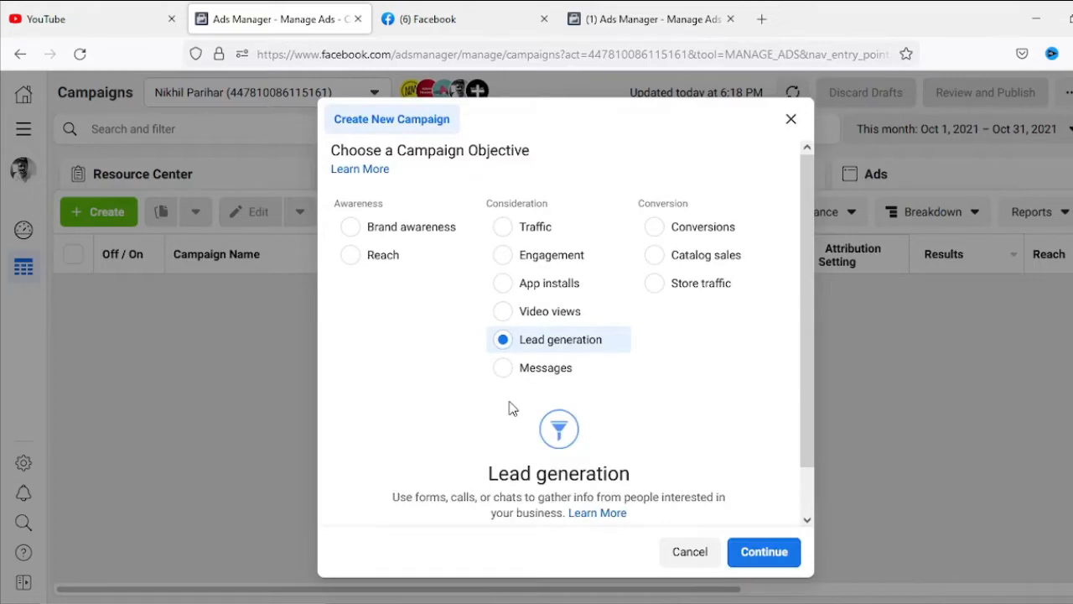
click(763, 554)
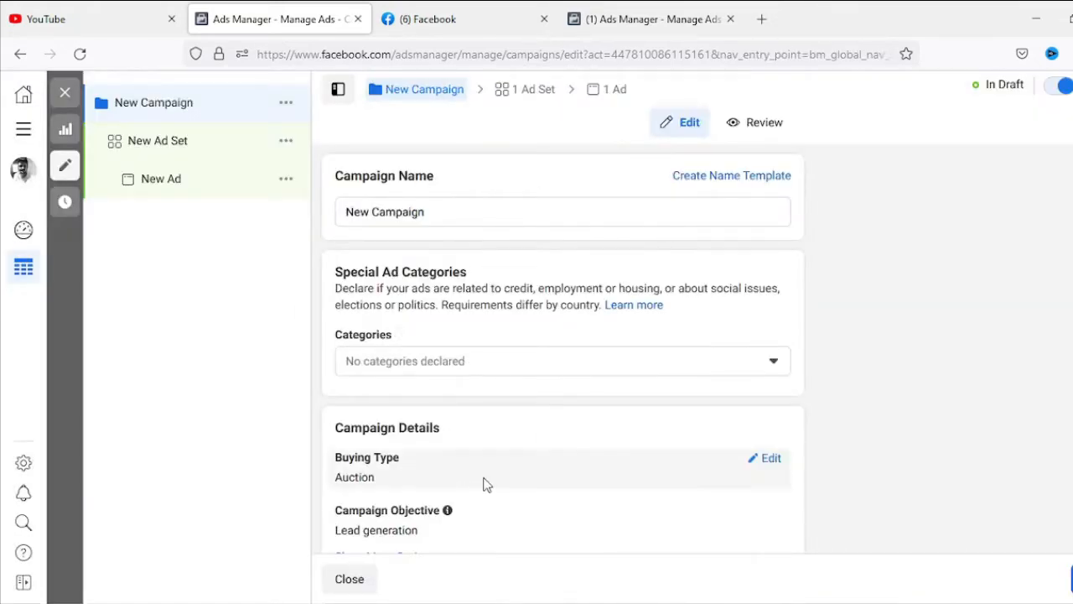
Rename the campaign NP-Lead-Generation-Ad and copy the new name for reuse.
scroll(505, 453, down, 1)
scroll(506, 453, up, 1)
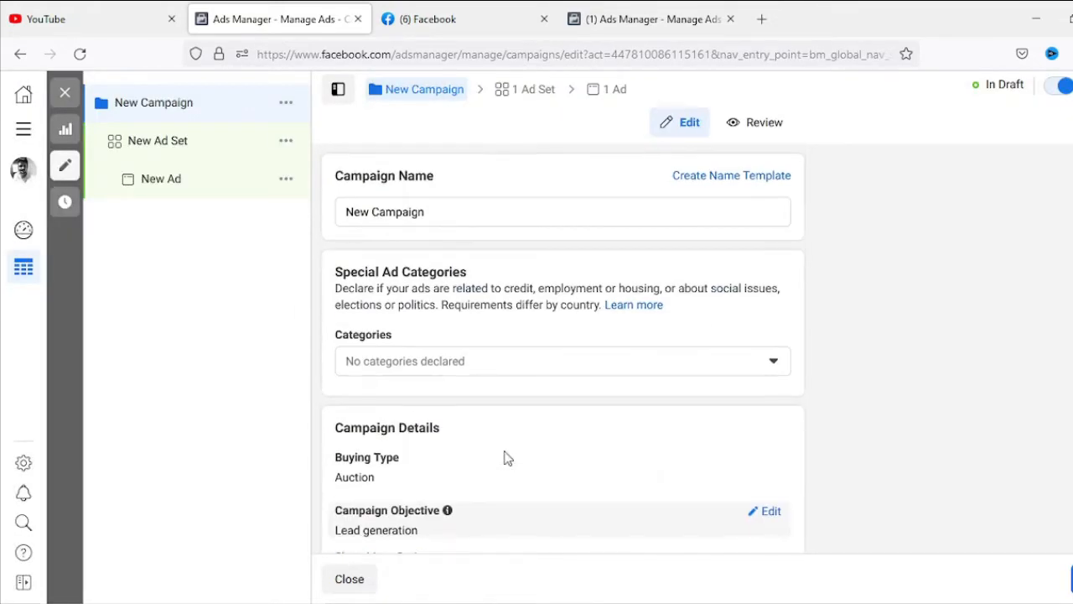
click(467, 214)
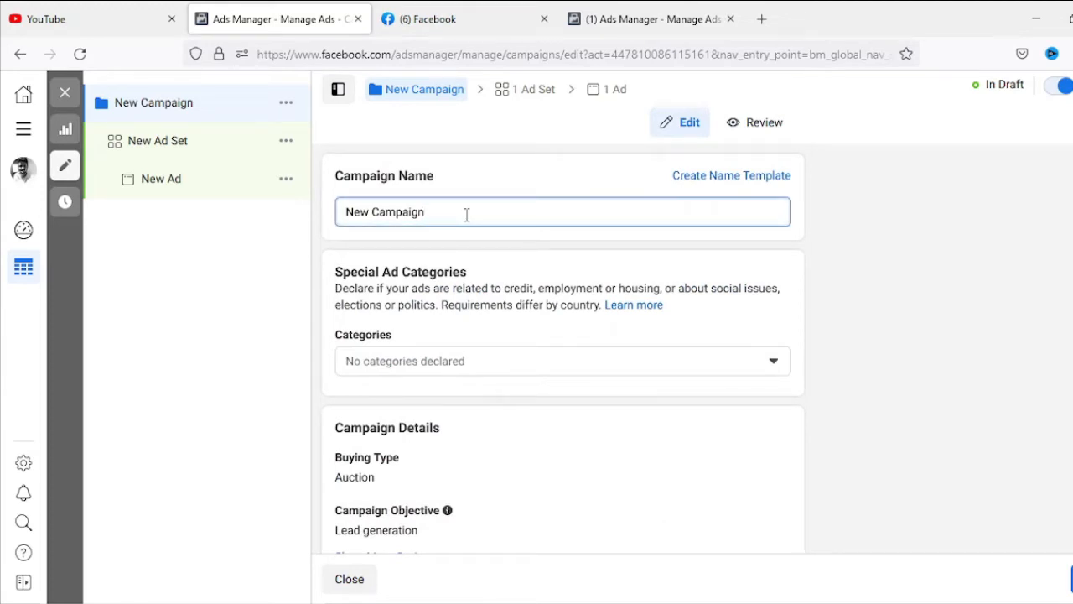
key(BackSpace)
key(BackSpace)
key(BackSpace)
key(BackSpace)
key(BackSpace)
key(BackSpace)
key(BackSpace)
key(BackSpace)
key(BackSpace)
key(BackSpace)
key(BackSpace)
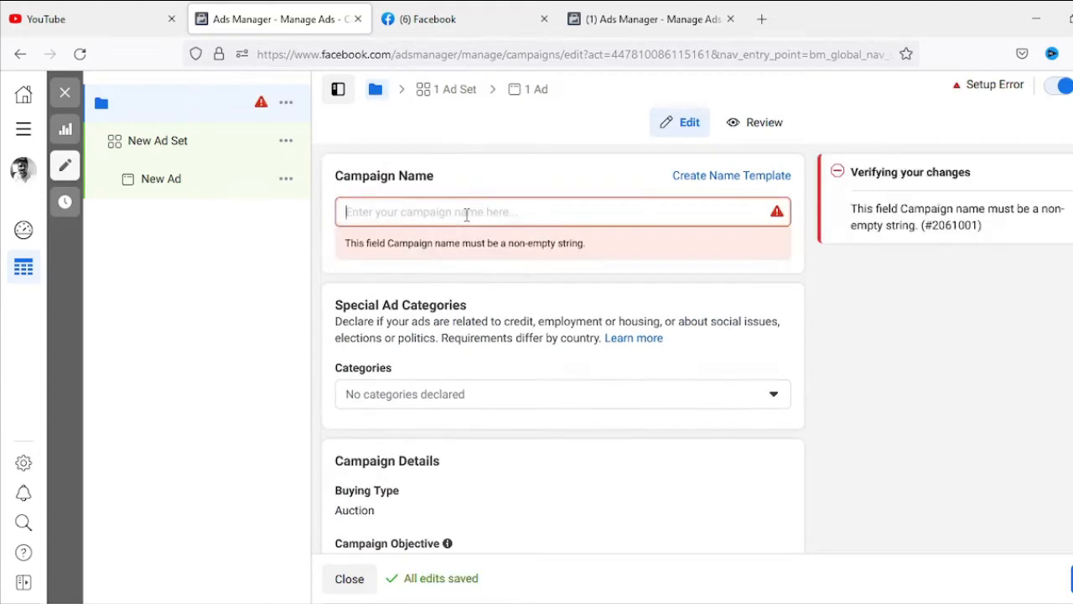
text(NP)
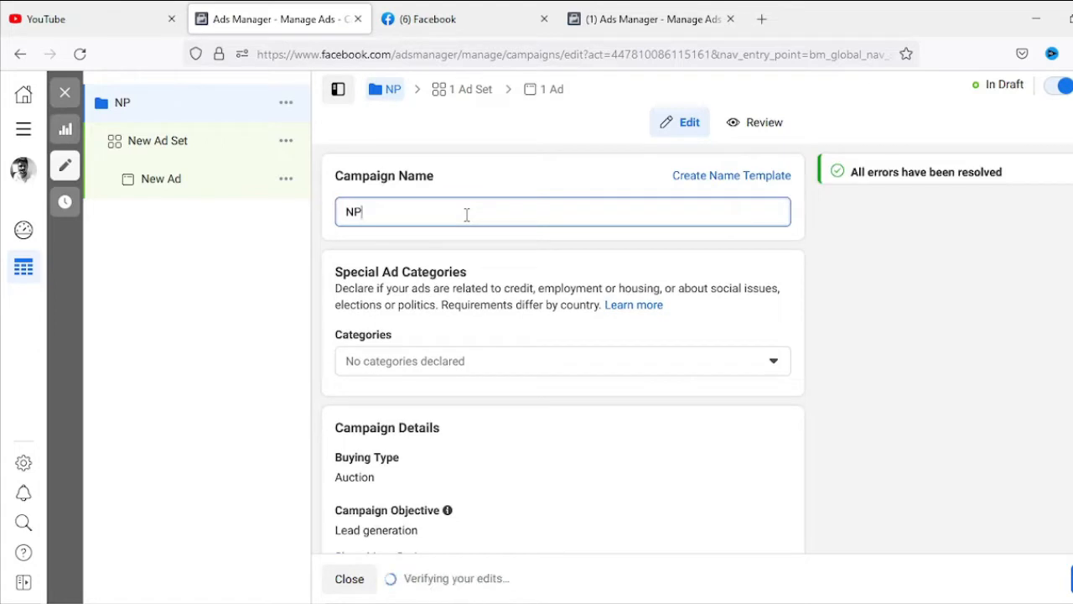
text(-Lead-Generation-Ad)
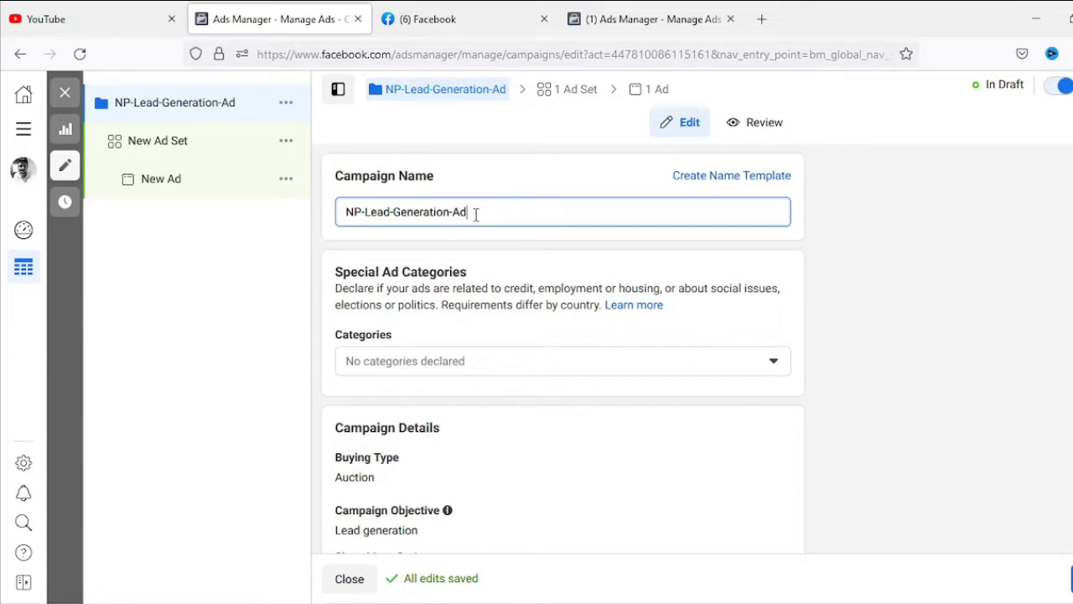
drag(474, 213, 315, 222)
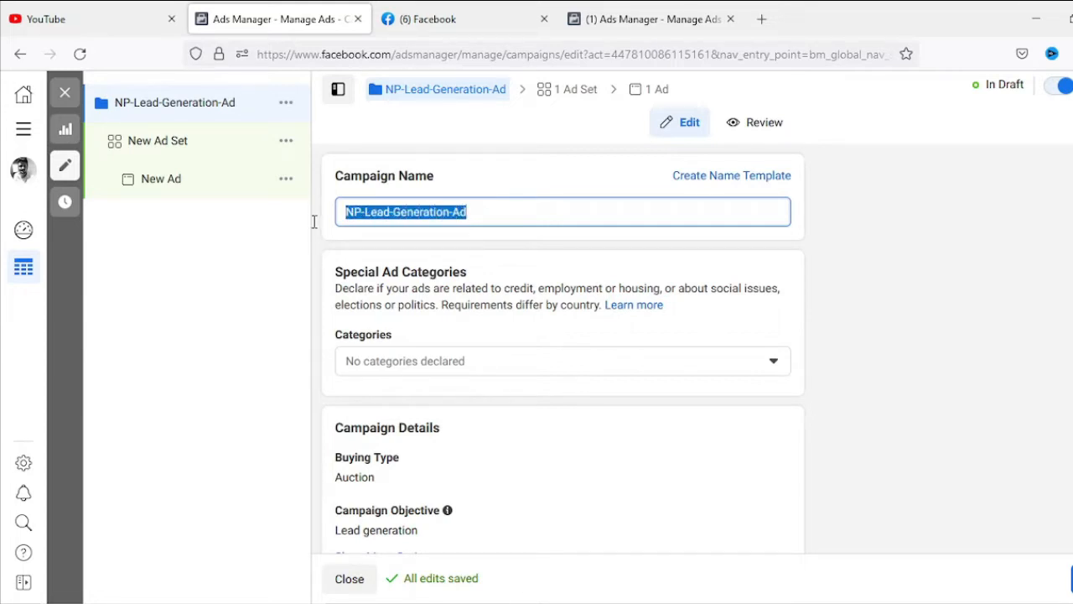
click(850, 282)
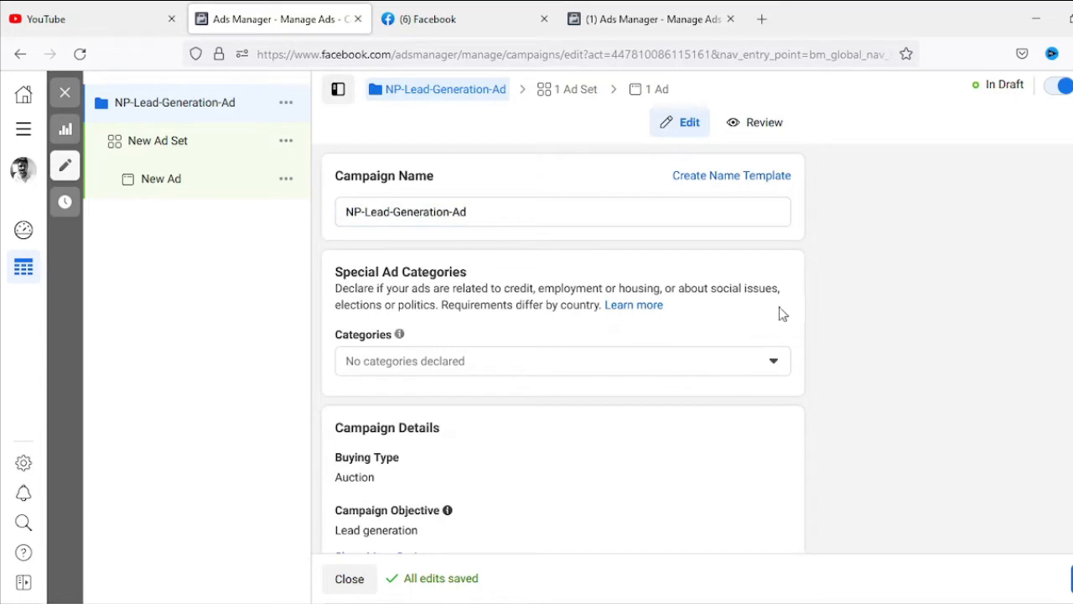
Review the special ad category options without declaring any category.
scroll(782, 315, down, 1)
scroll(782, 315, down, 1)
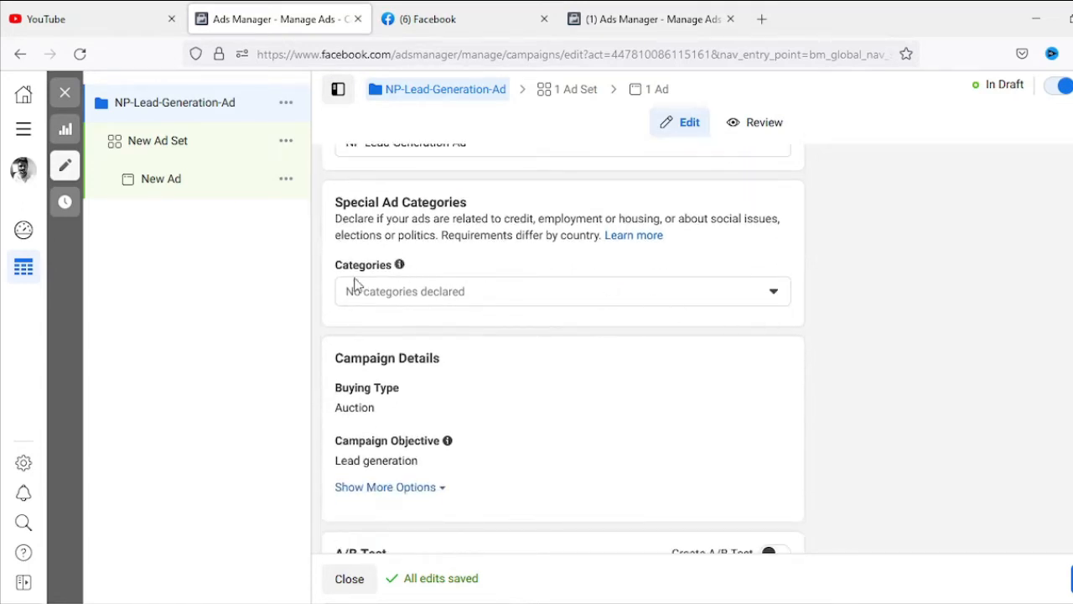
click(555, 300)
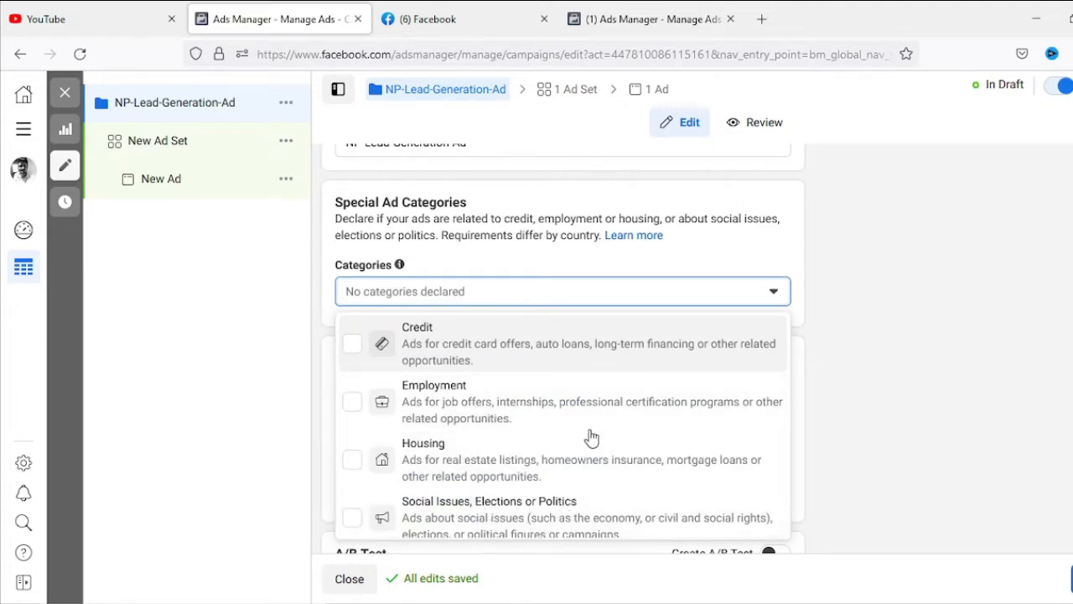
click(877, 346)
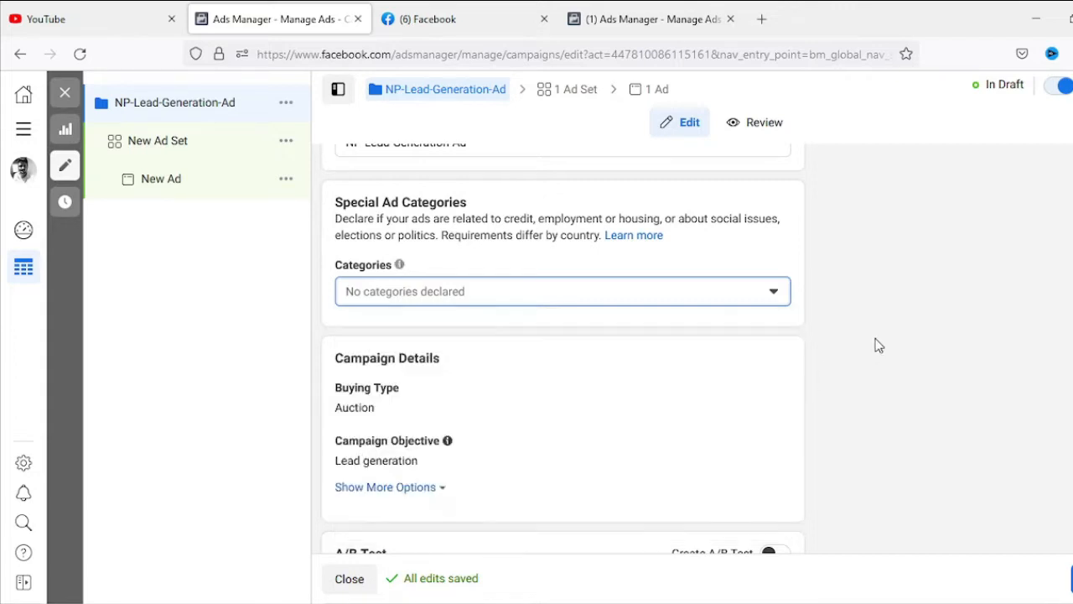
scroll(877, 344, down, 3)
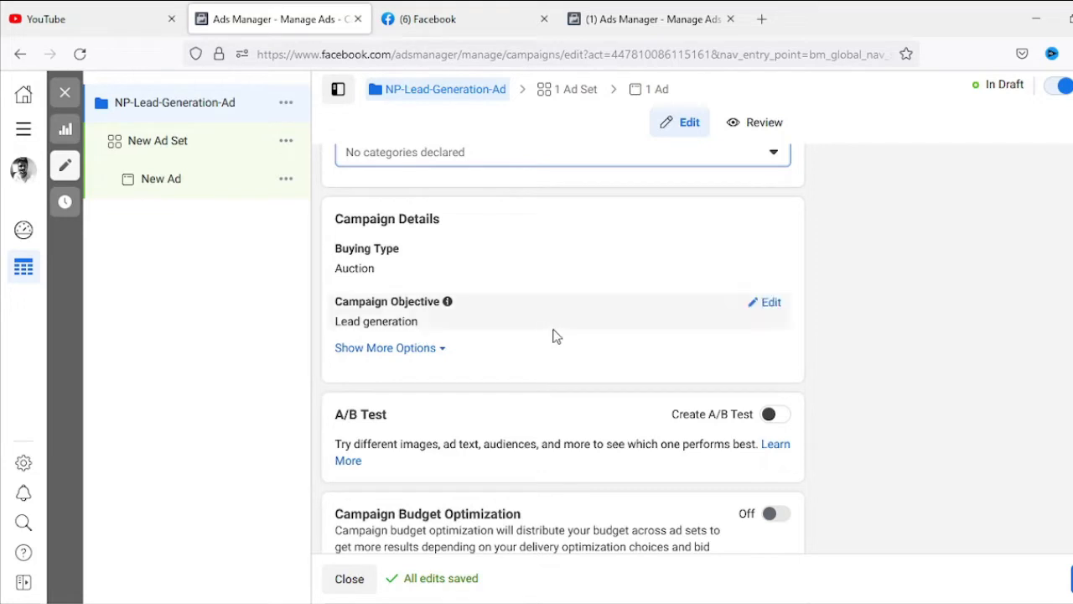
scroll(872, 360, down, 1)
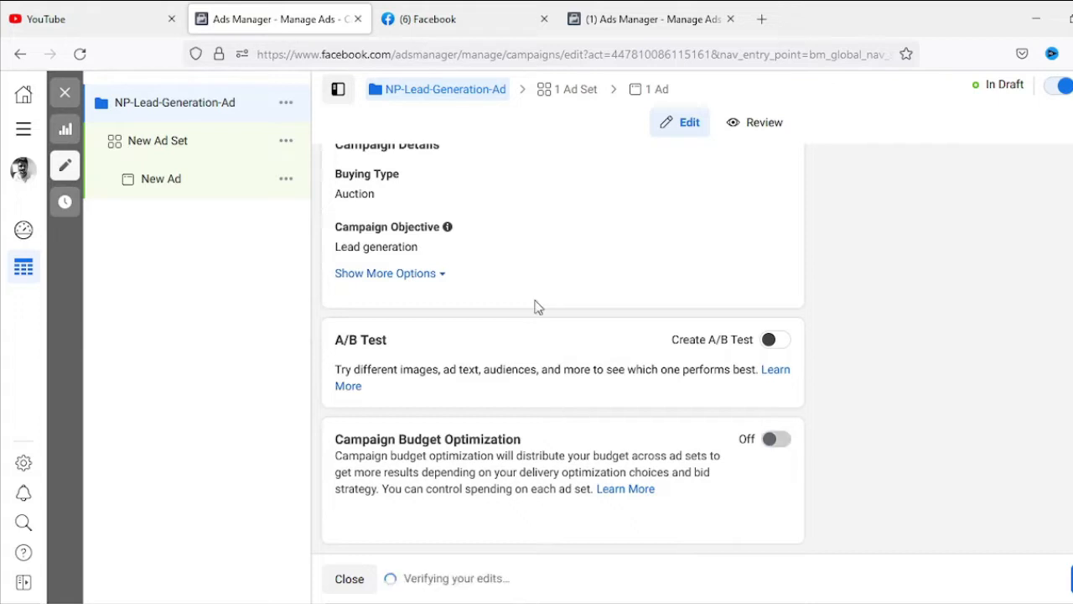
click(778, 444)
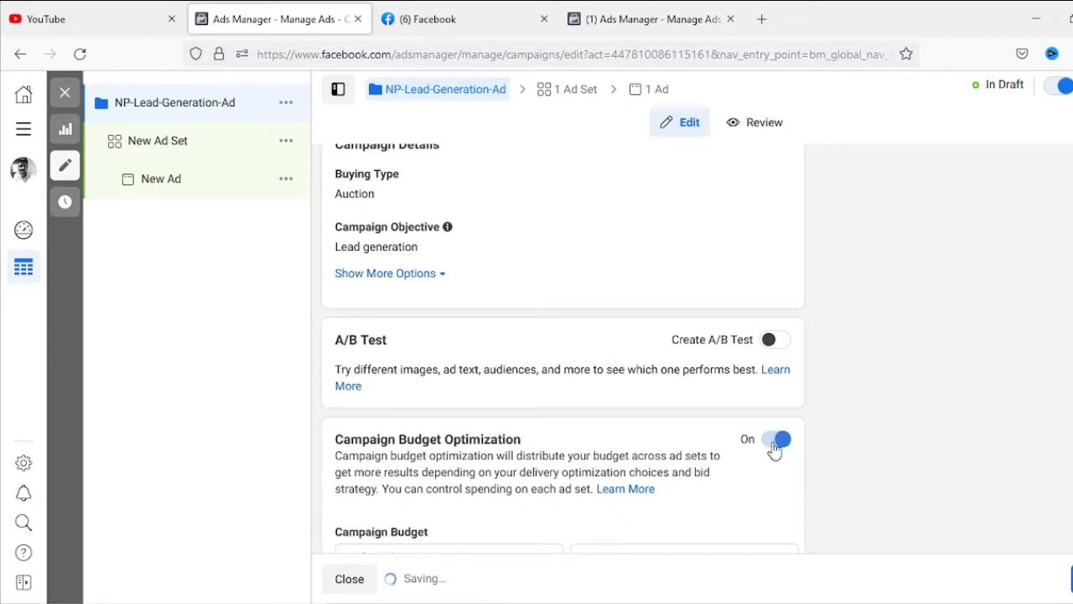
scroll(779, 451, down, 2)
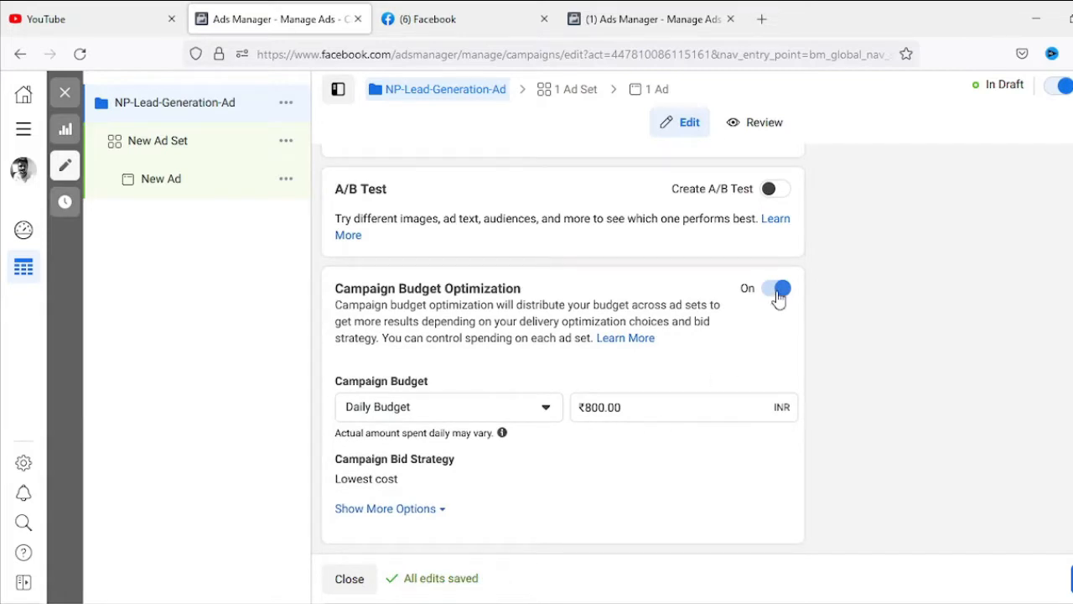
click(777, 292)
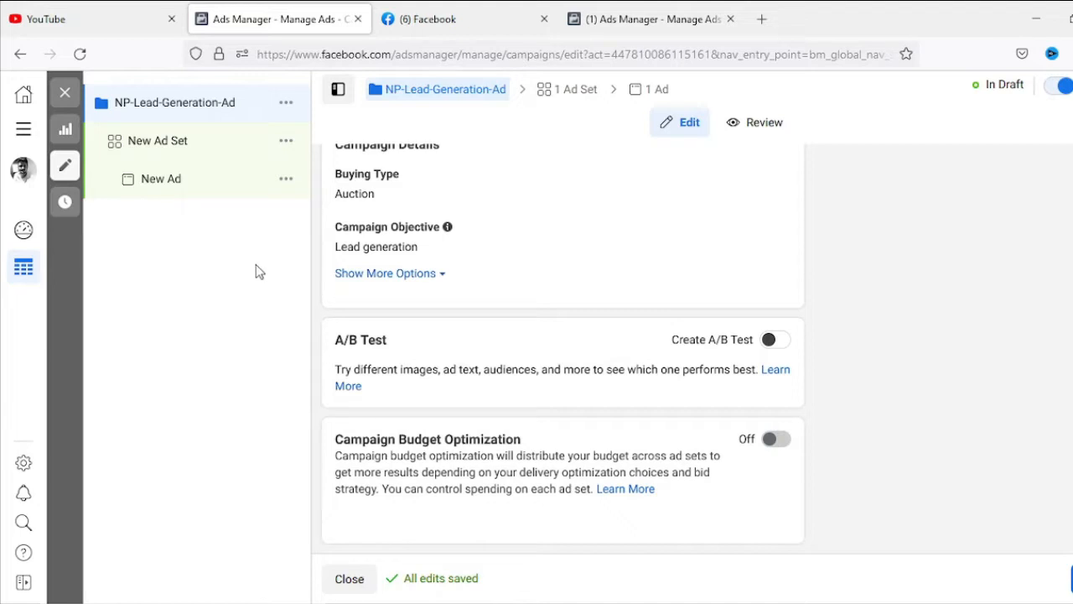
Enable Campaign Budget Optimization with a Lifetime Budget of ₹1,000.
click(774, 442)
scroll(771, 455, down, 2)
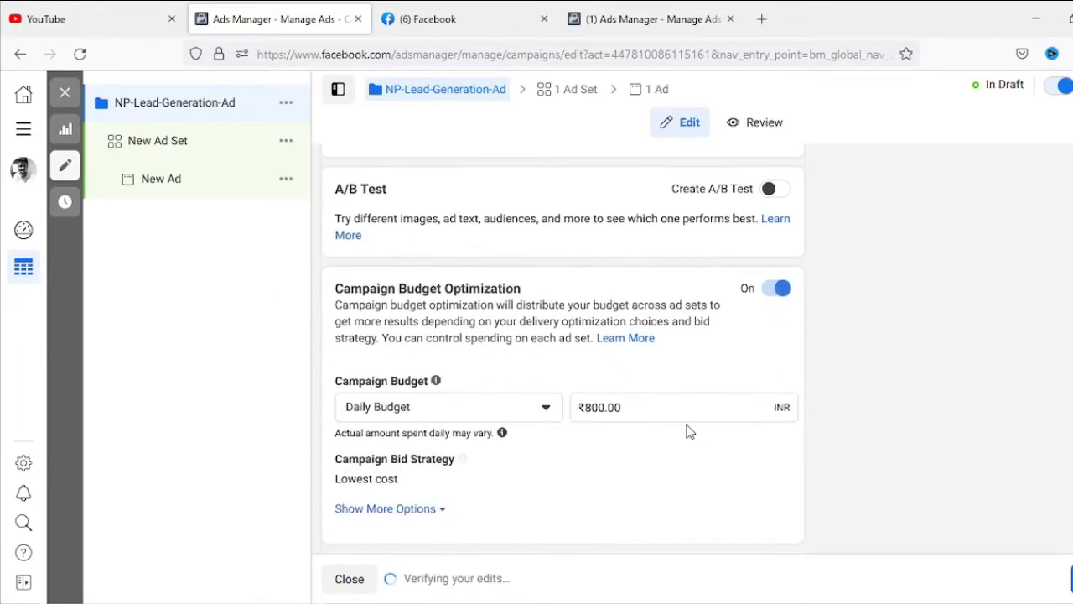
click(424, 420)
click(422, 474)
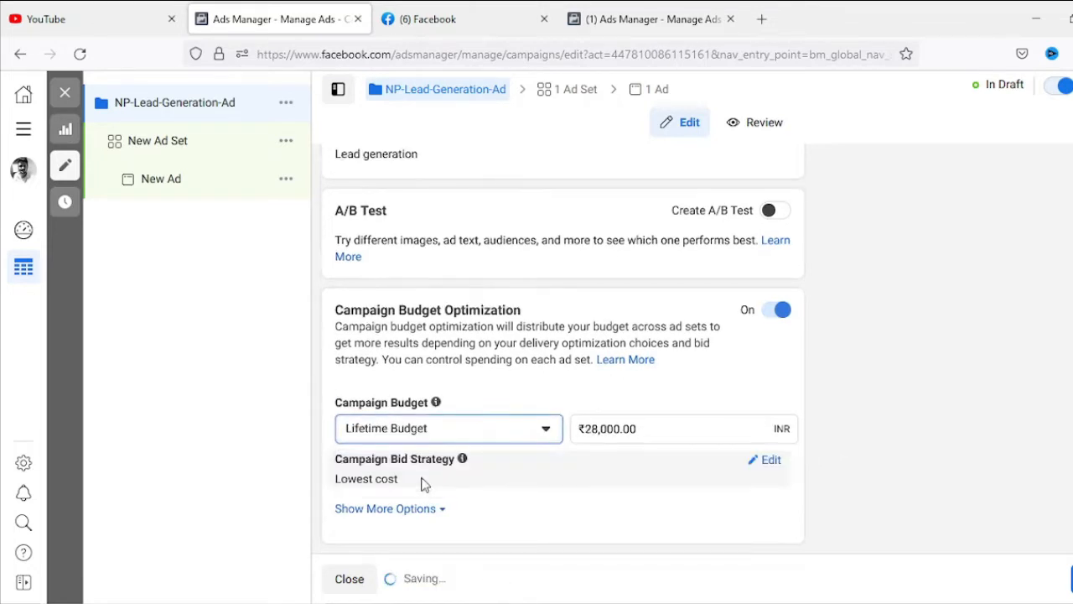
drag(635, 431, 537, 438)
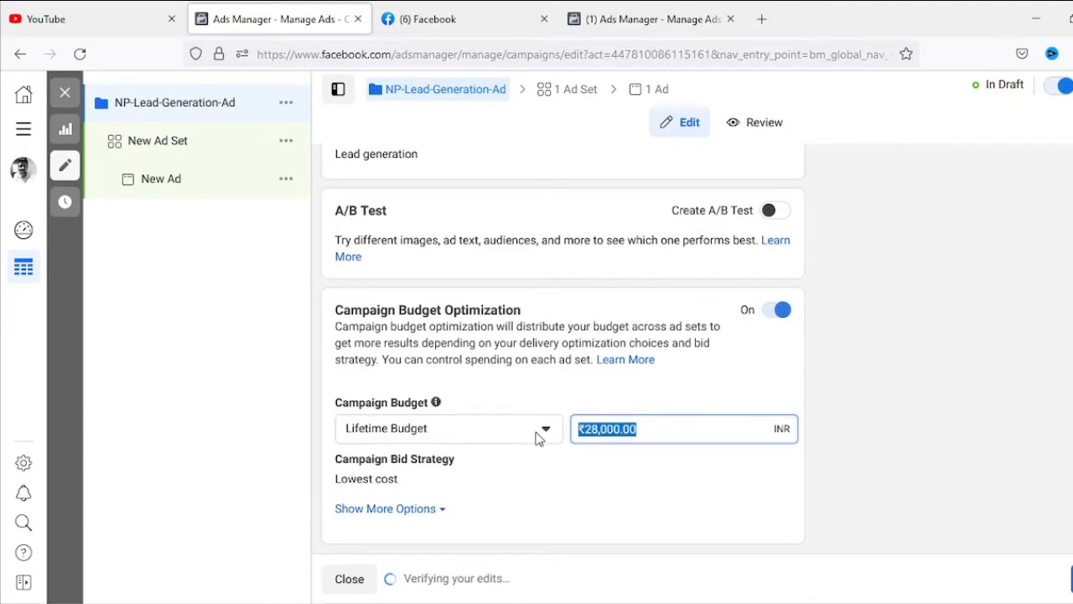
text(1000)
click(896, 476)
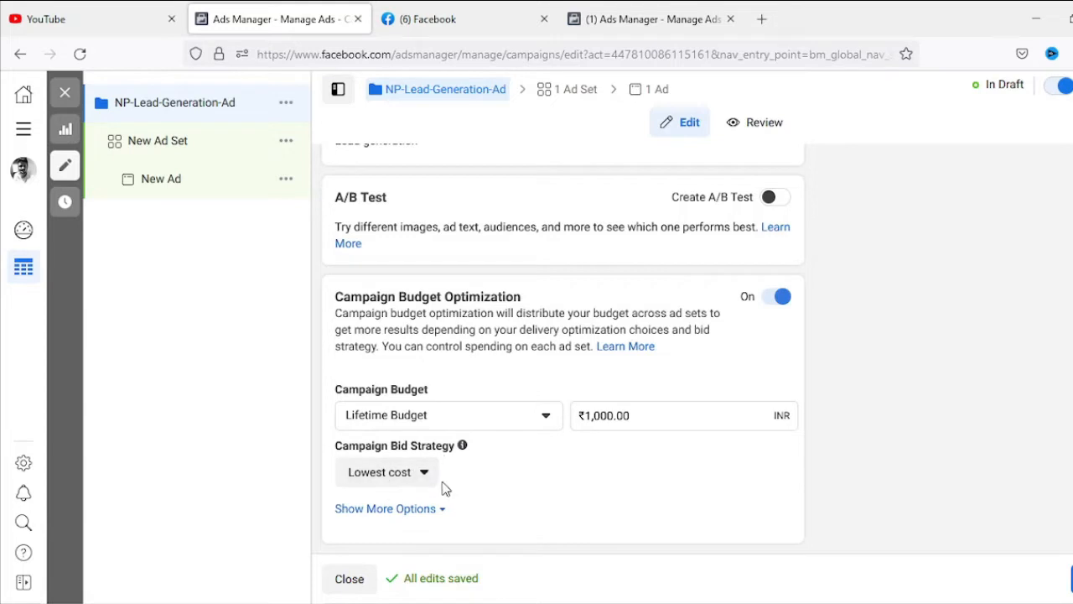
Review the campaign bid strategy options and select Lowest cost.
click(422, 475)
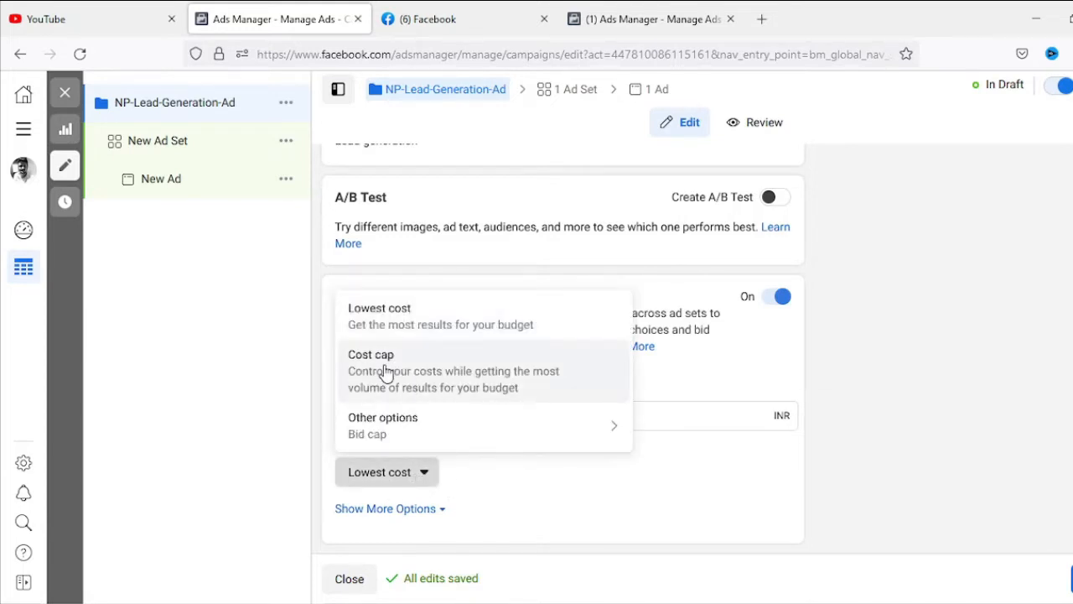
mouse_move(431, 443)
mouse_move(528, 442)
click(509, 333)
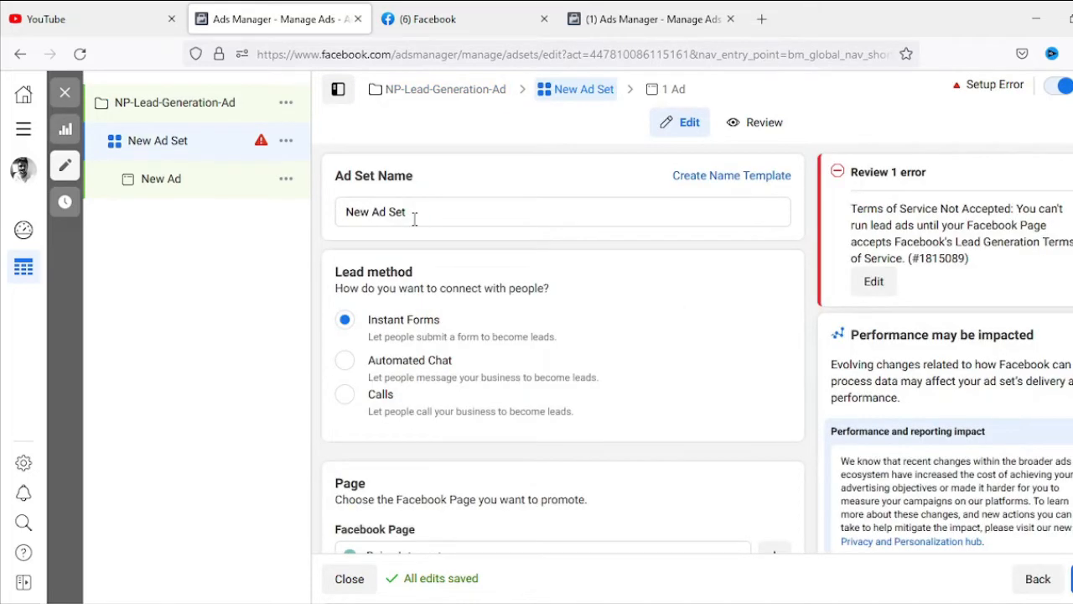
Rename the ad set NP-Lead-Generation-Ad-India.
drag(420, 212, 323, 216)
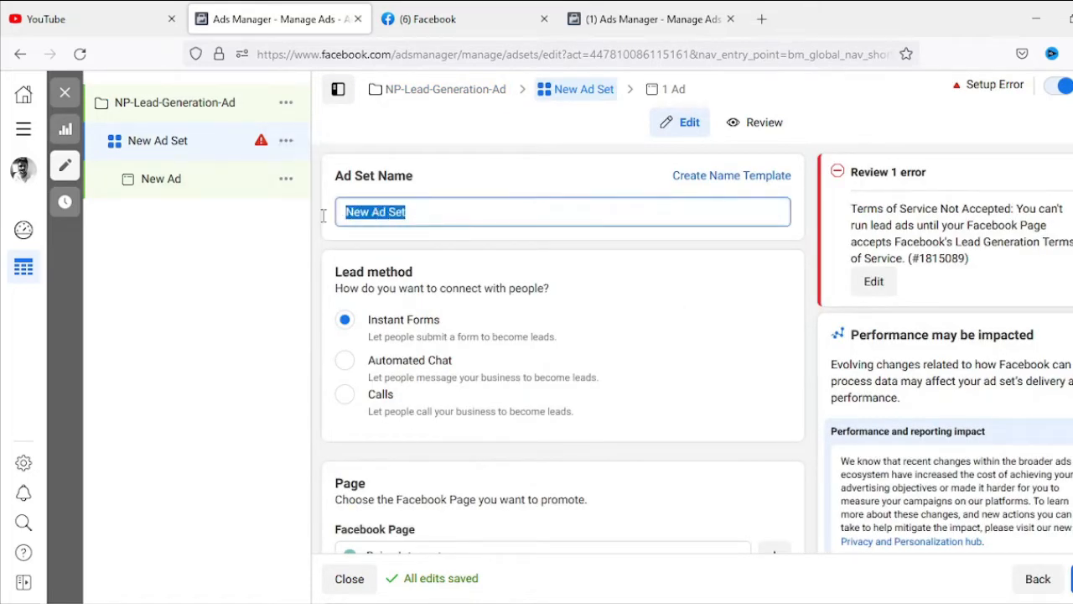
text(NP-Lead-Generation-Ad)
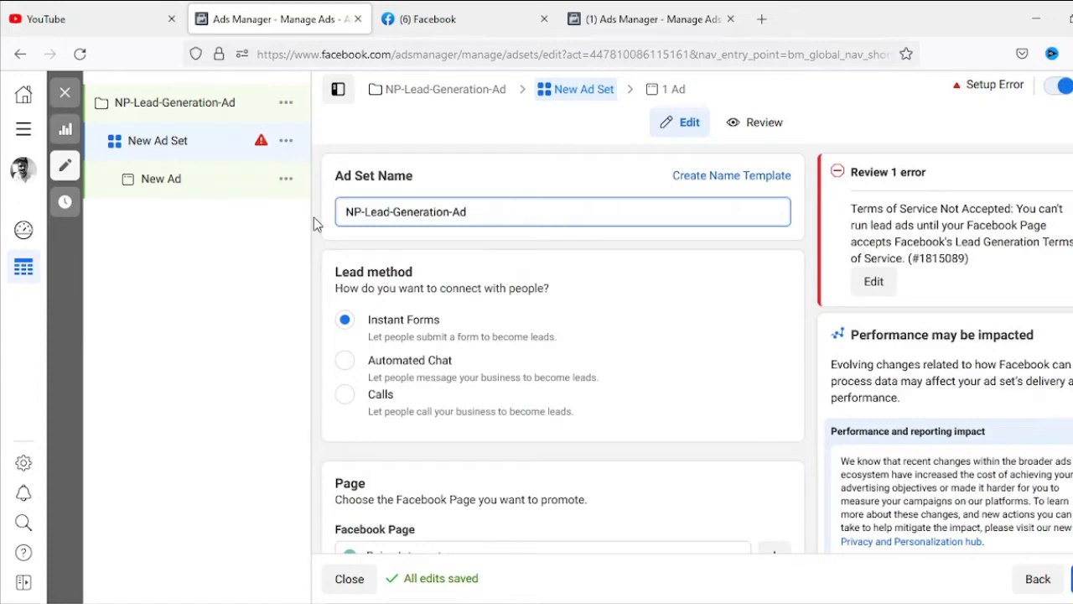
text(-)
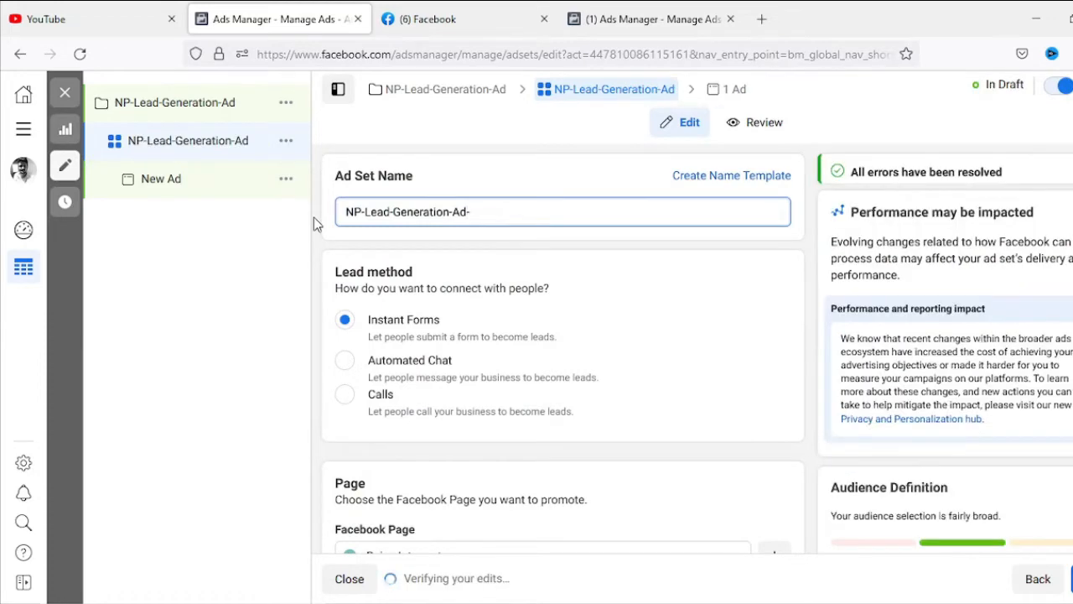
text(India)
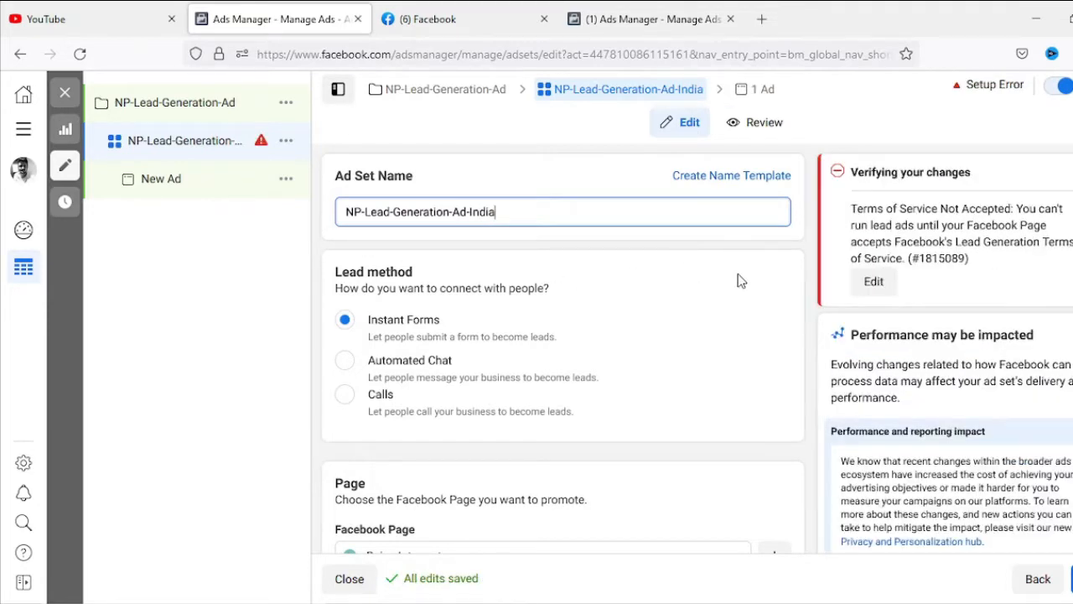
Switch the promoted Facebook Page from Being Introvert to the advertiser's personal-name Page.
scroll(740, 283, down, 3)
scroll(680, 287, up, 1)
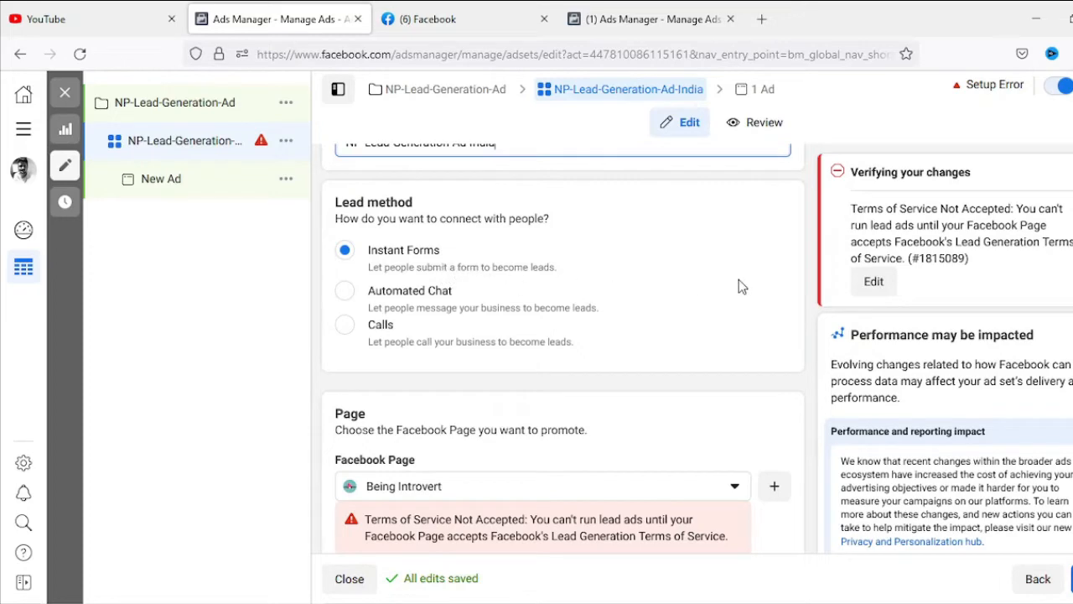
scroll(766, 293, down, 3)
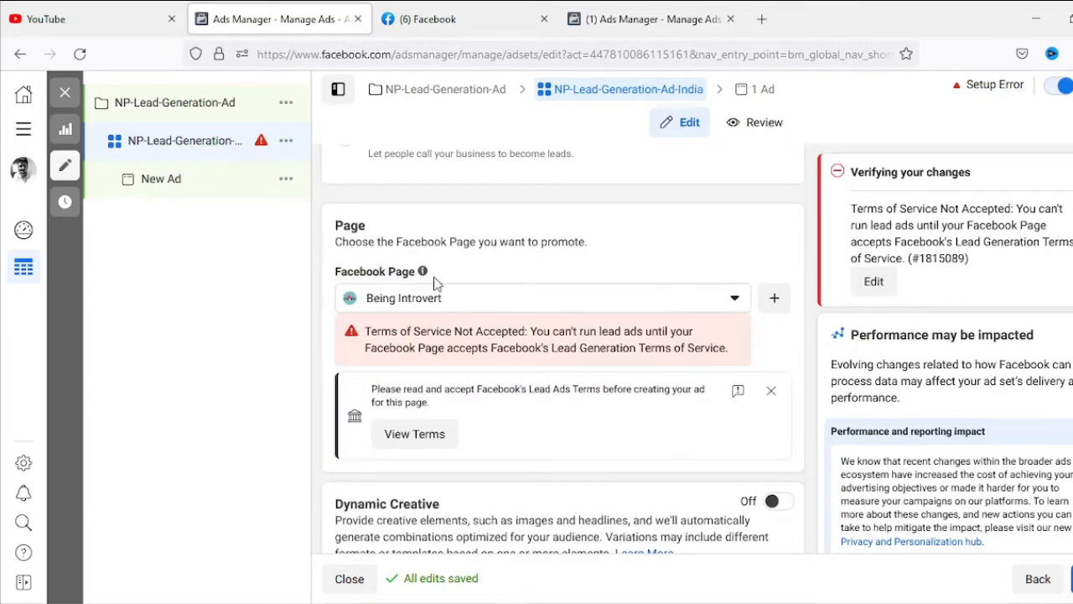
click(724, 309)
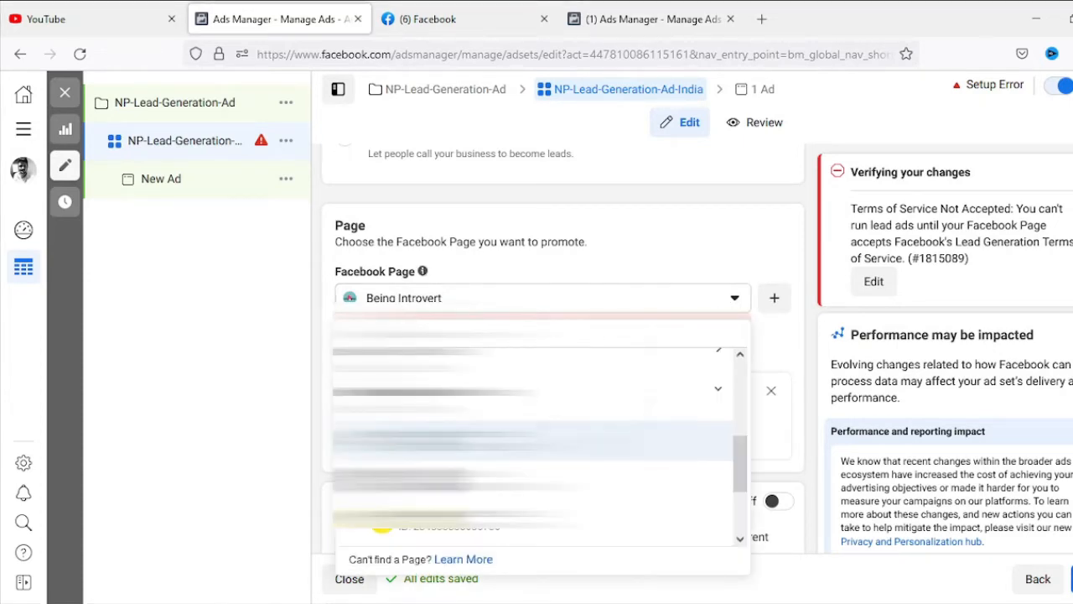
scroll(446, 503, down, 2)
click(446, 538)
scroll(463, 535, down, 1)
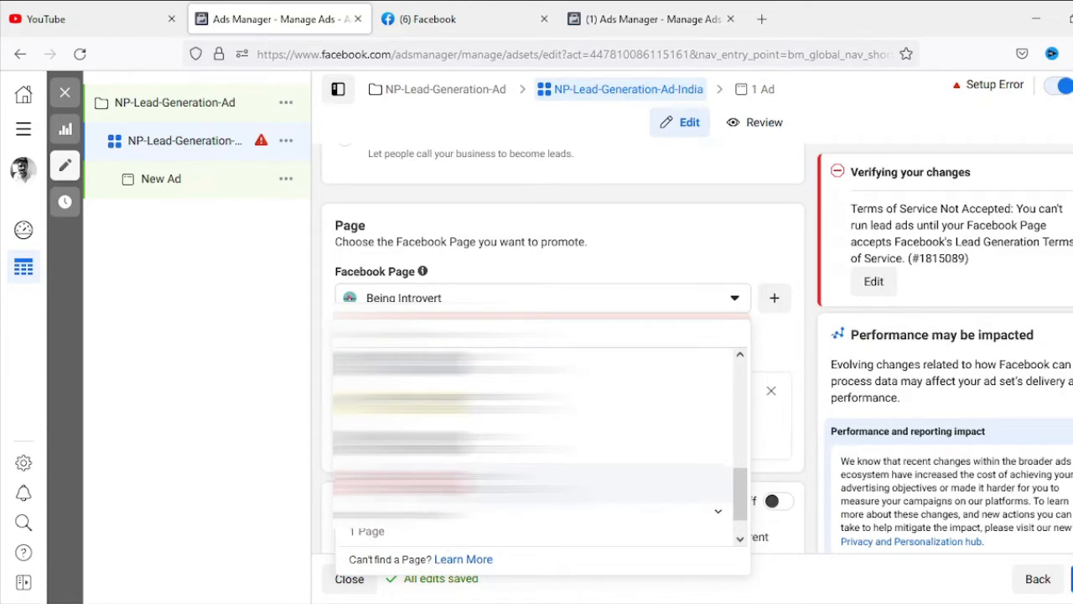
click(463, 535)
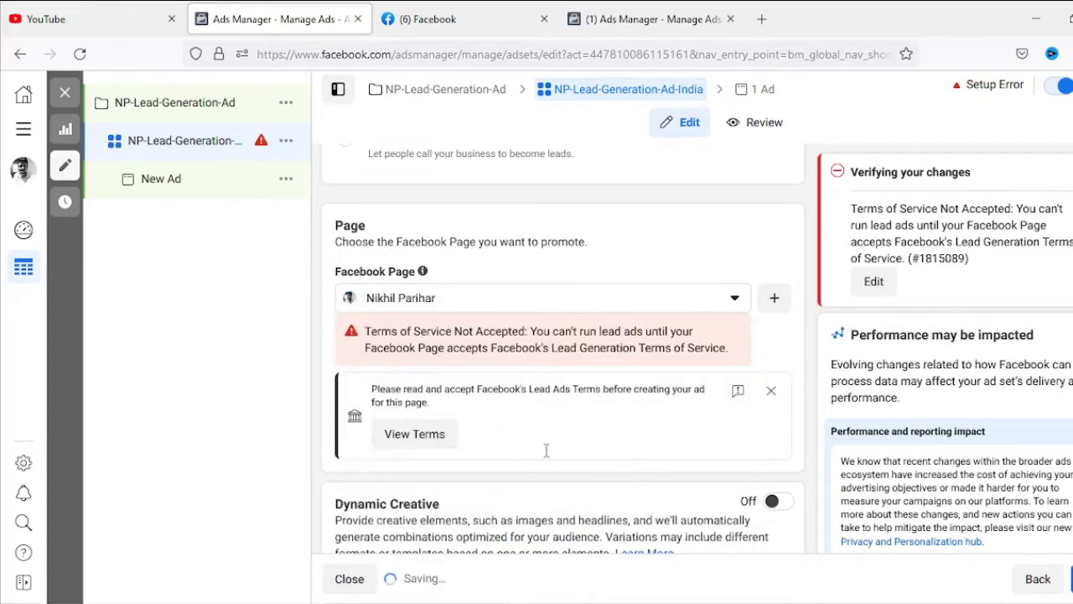
Open Facebook's Lead Ads Terms for the selected Page and agree to them.
scroll(799, 339, down, 2)
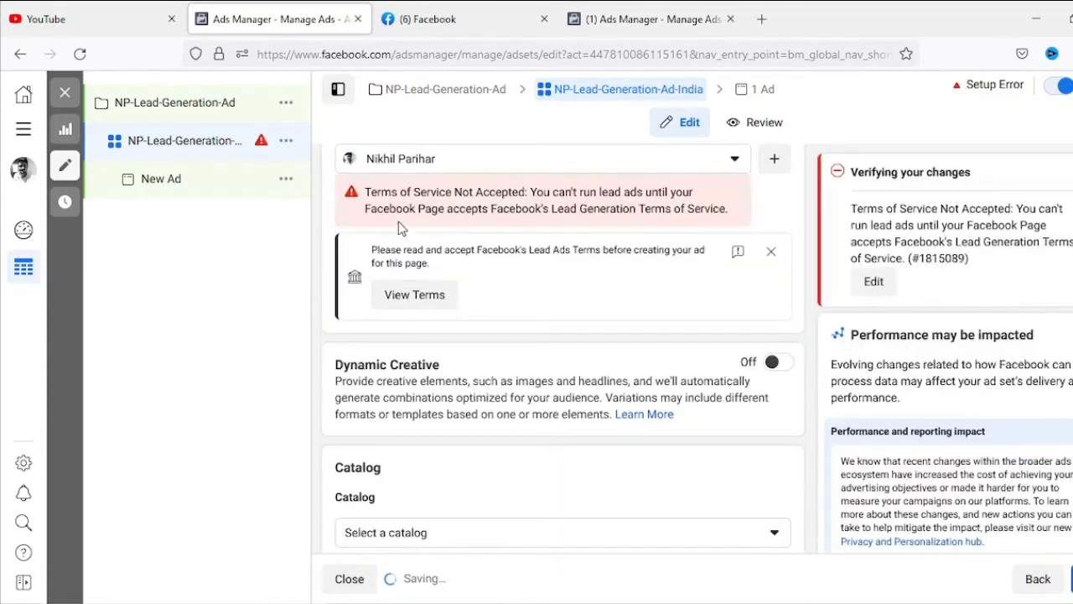
click(426, 304)
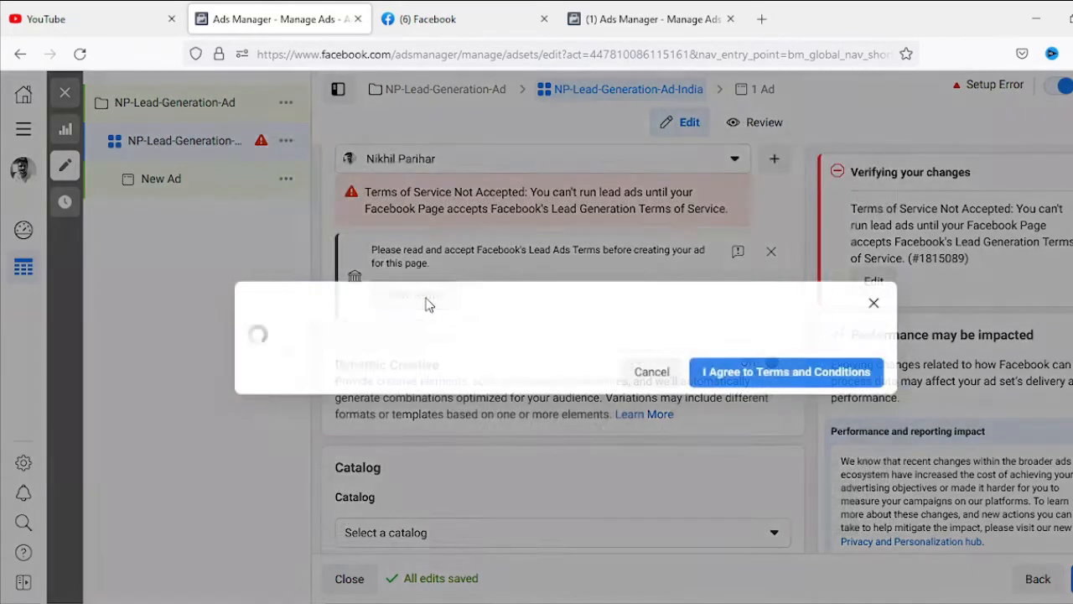
click(773, 540)
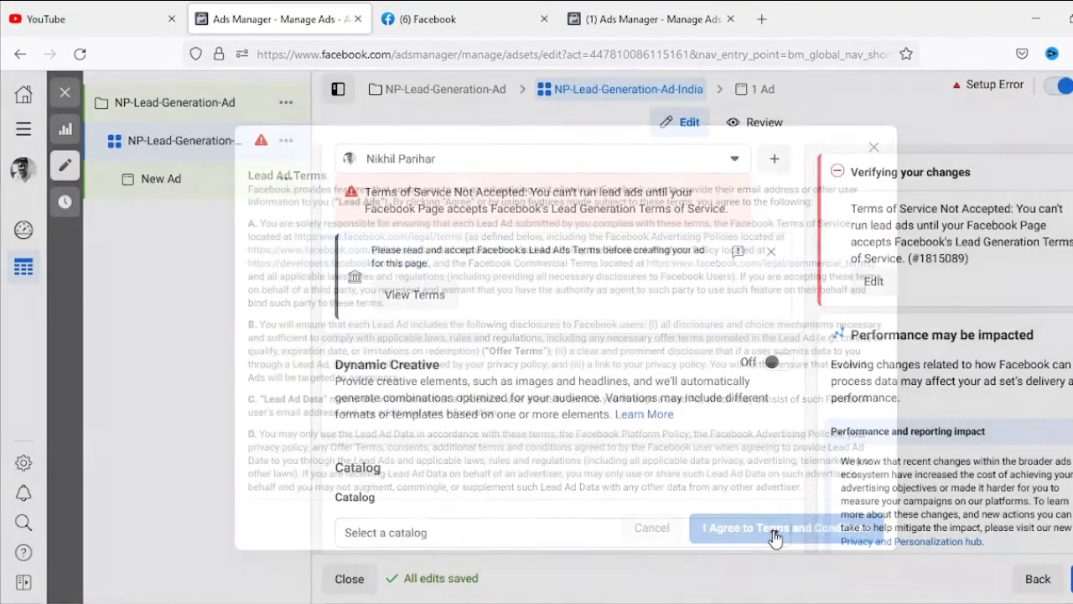
Set the ad set's schedule end date to Nov 5, 2021.
scroll(479, 318, down, 3)
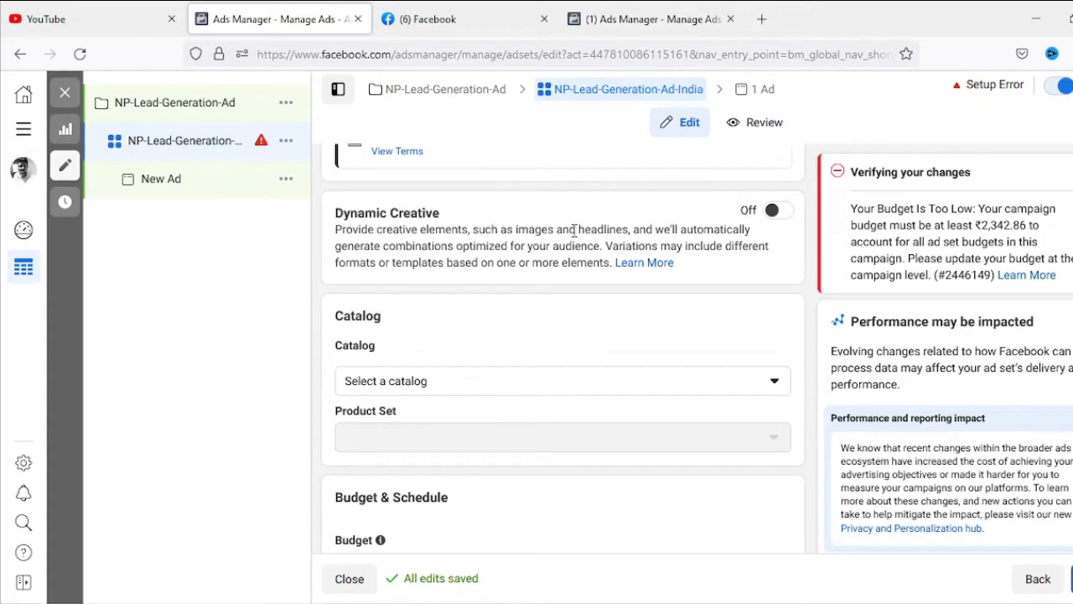
scroll(575, 229, down, 2)
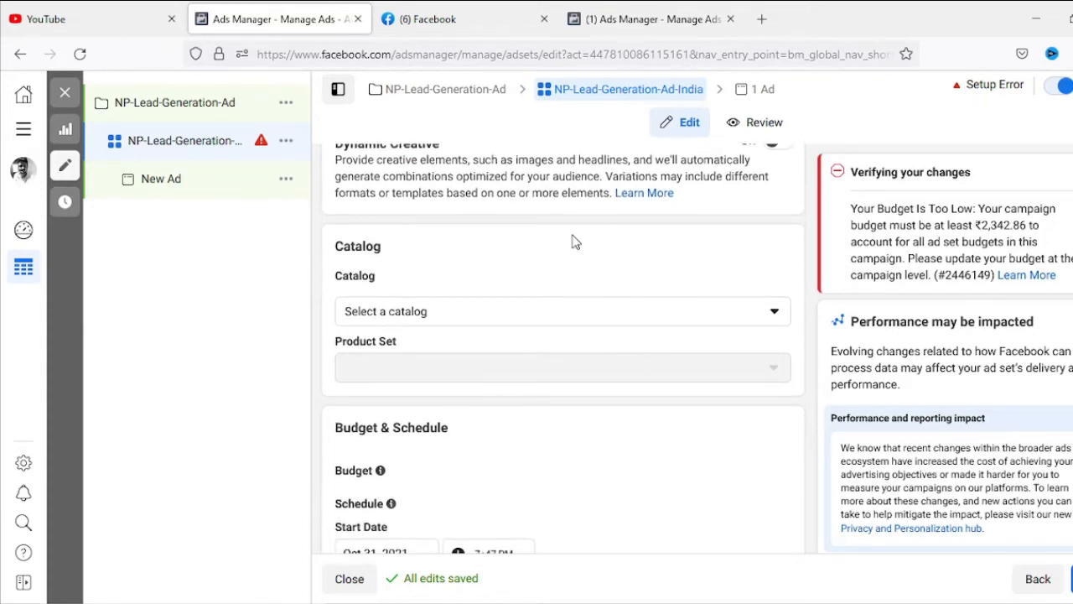
scroll(574, 242, down, 2)
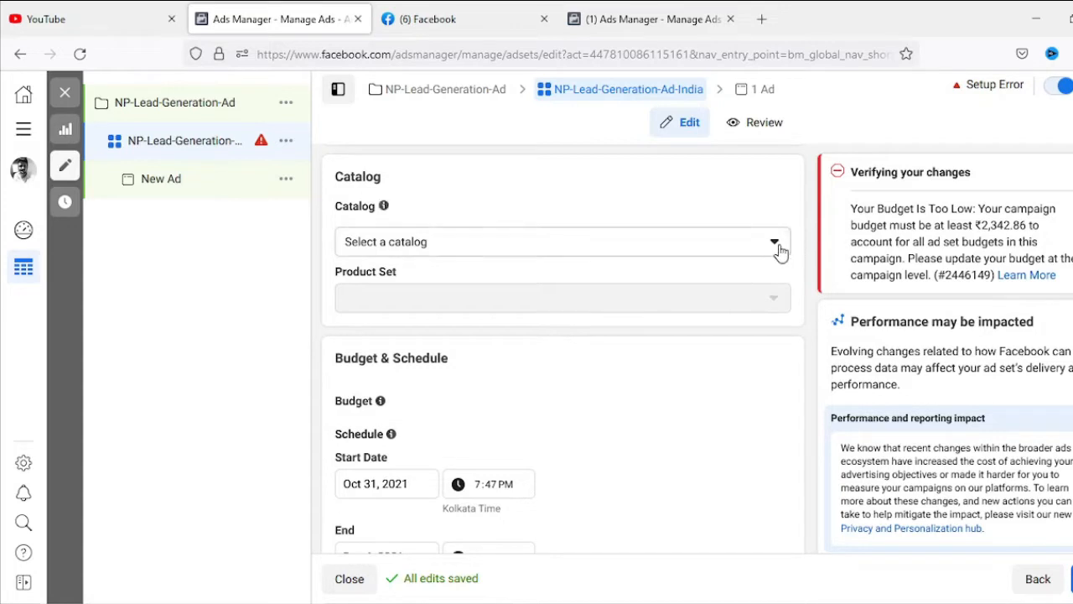
scroll(817, 260, down, 3)
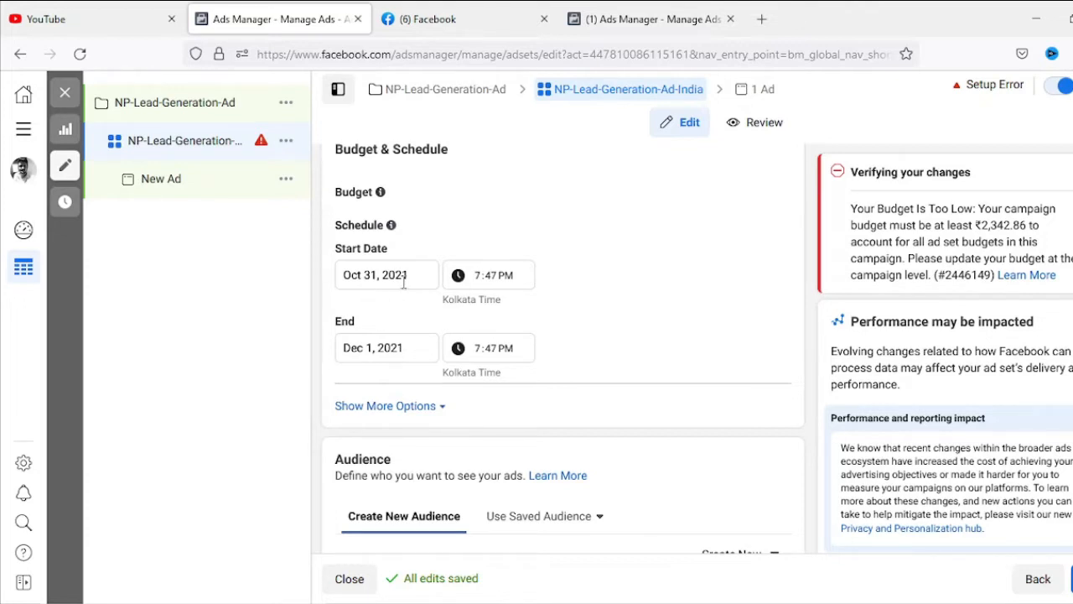
scroll(618, 319, down, 1)
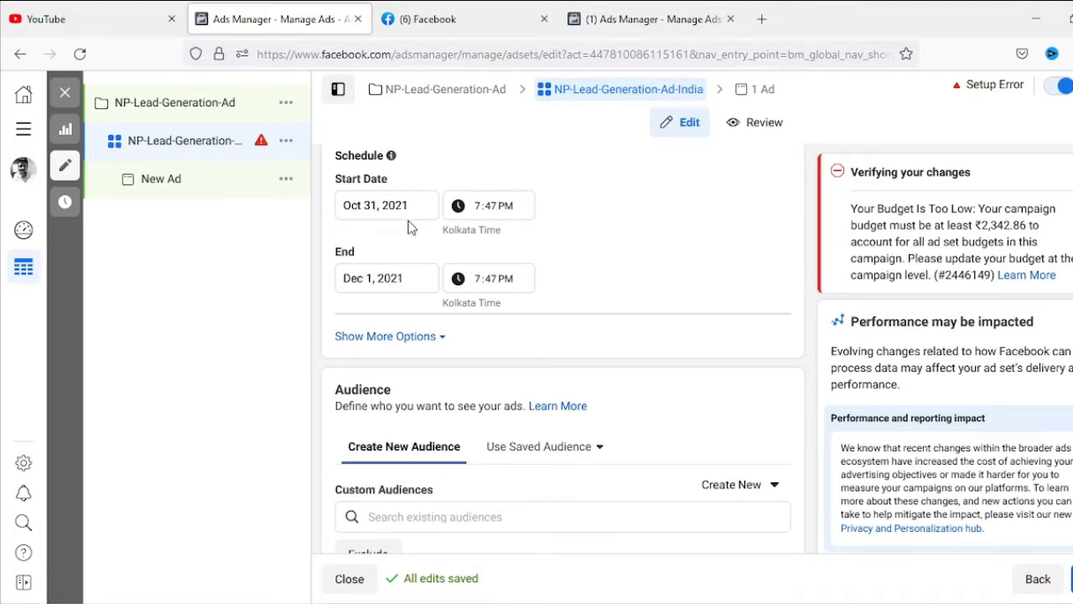
click(398, 280)
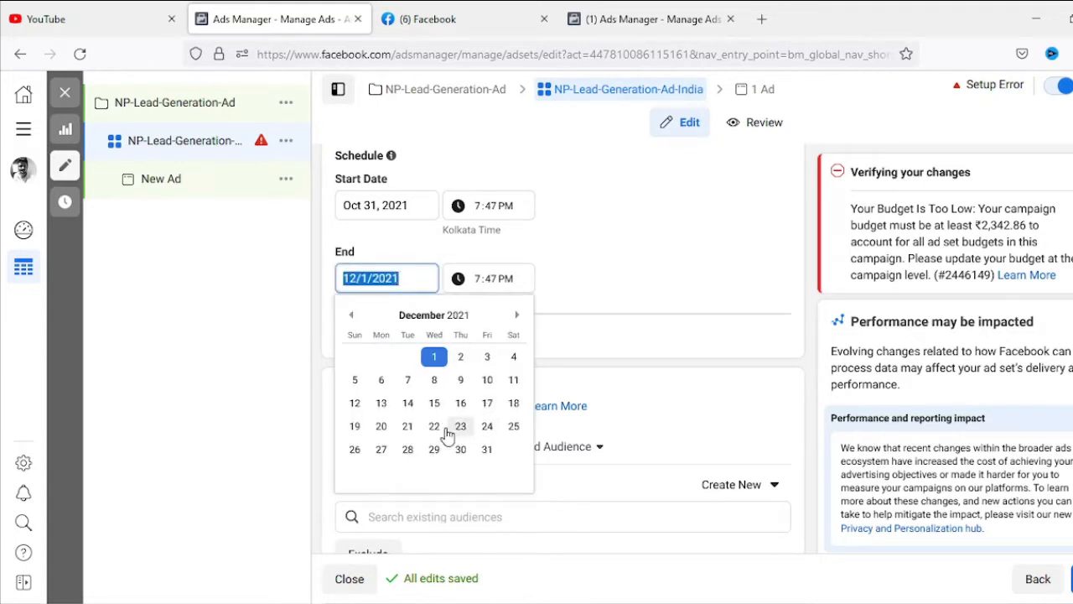
click(487, 357)
click(351, 316)
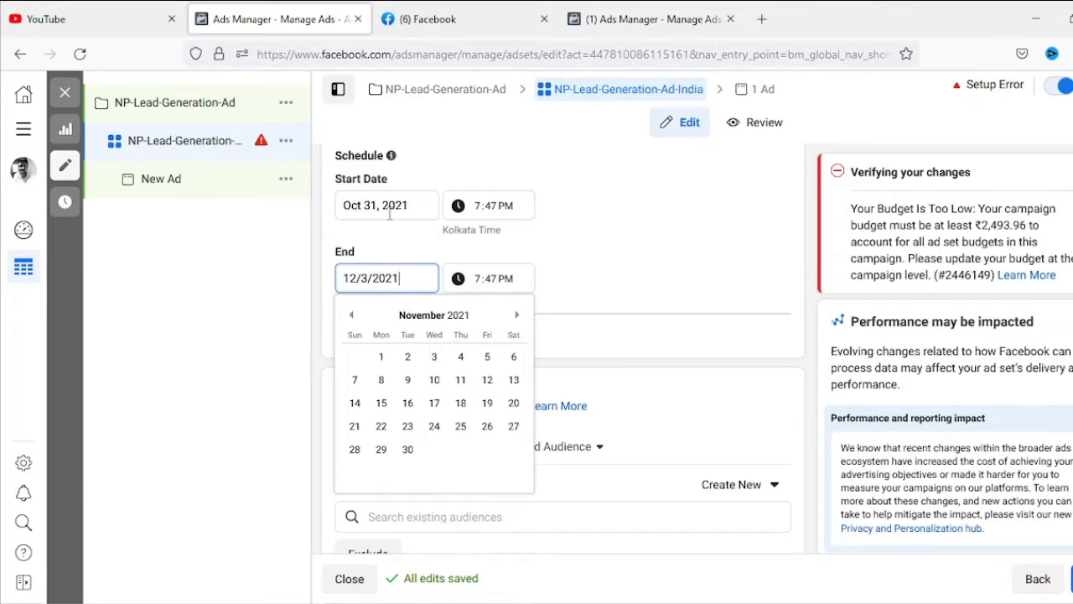
click(487, 357)
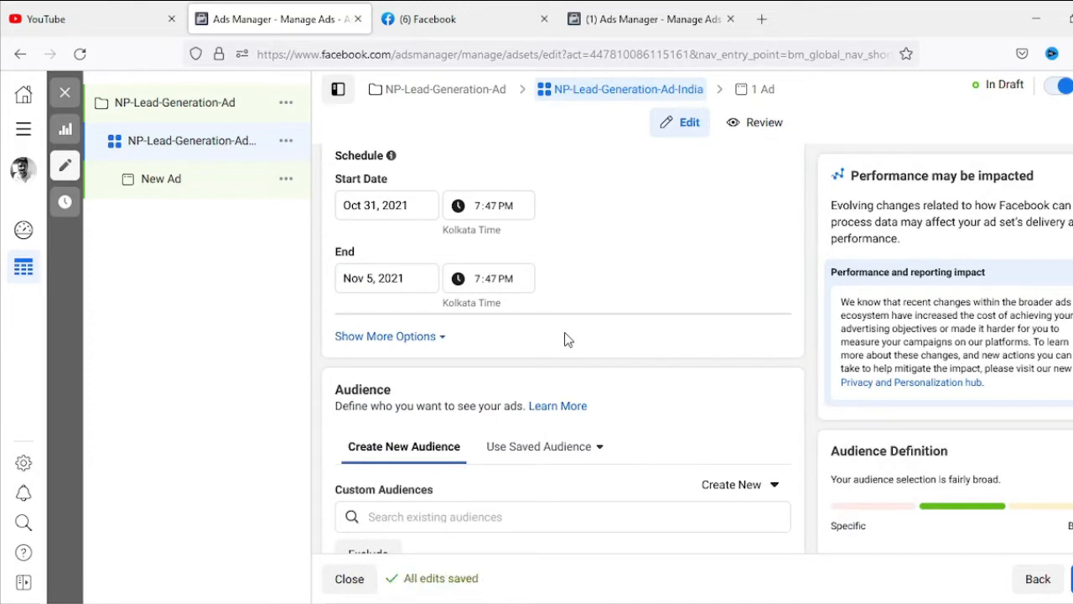
Change the audience location to the city of Delhi, Delhi, India.
scroll(740, 299, down, 3)
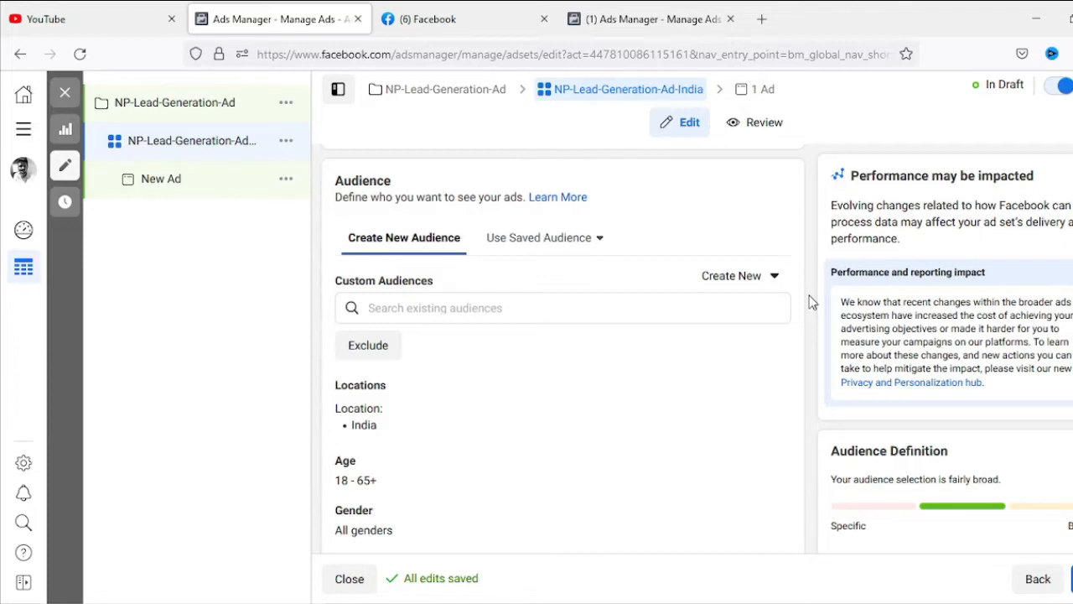
scroll(810, 296, down, 2)
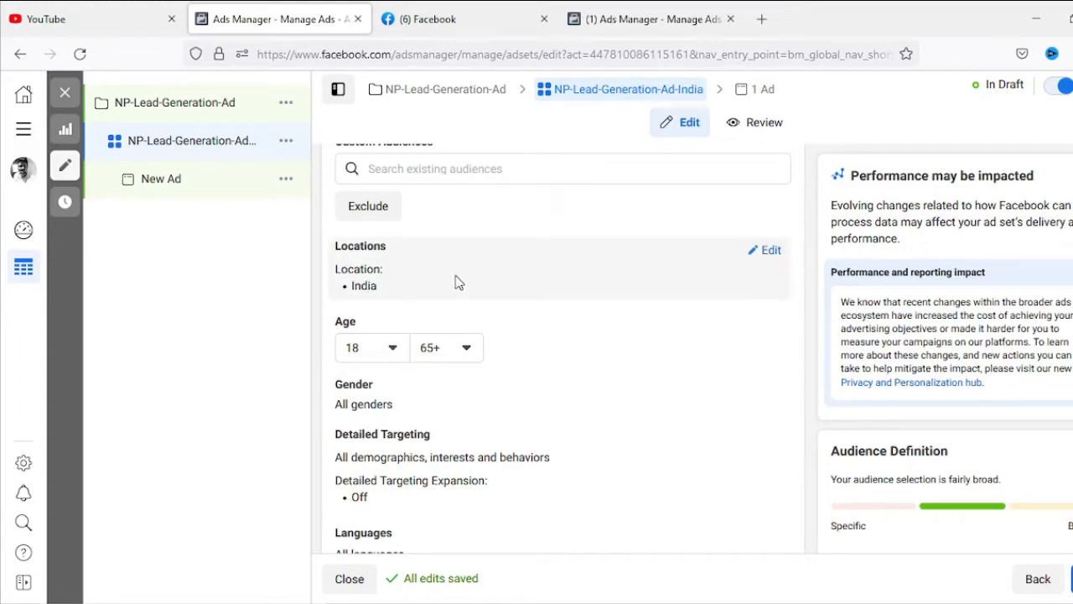
click(771, 251)
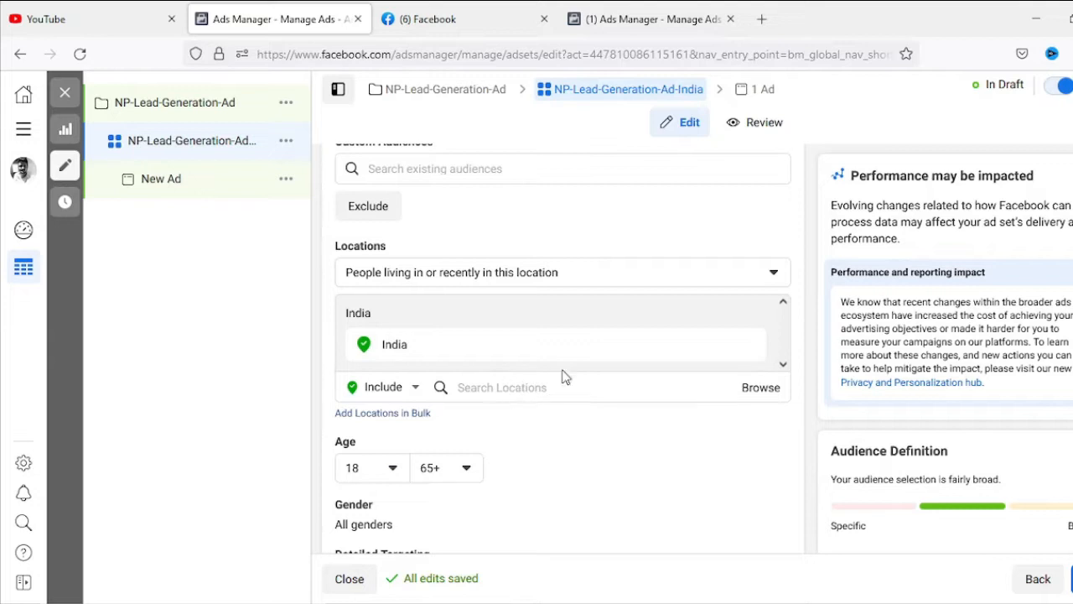
click(592, 375)
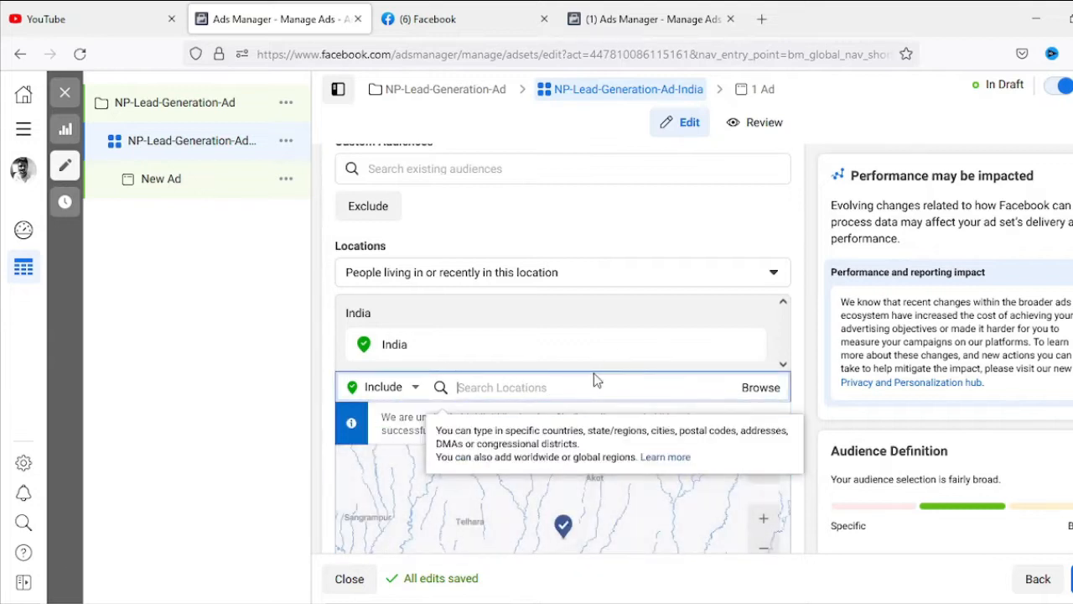
text(delhi)
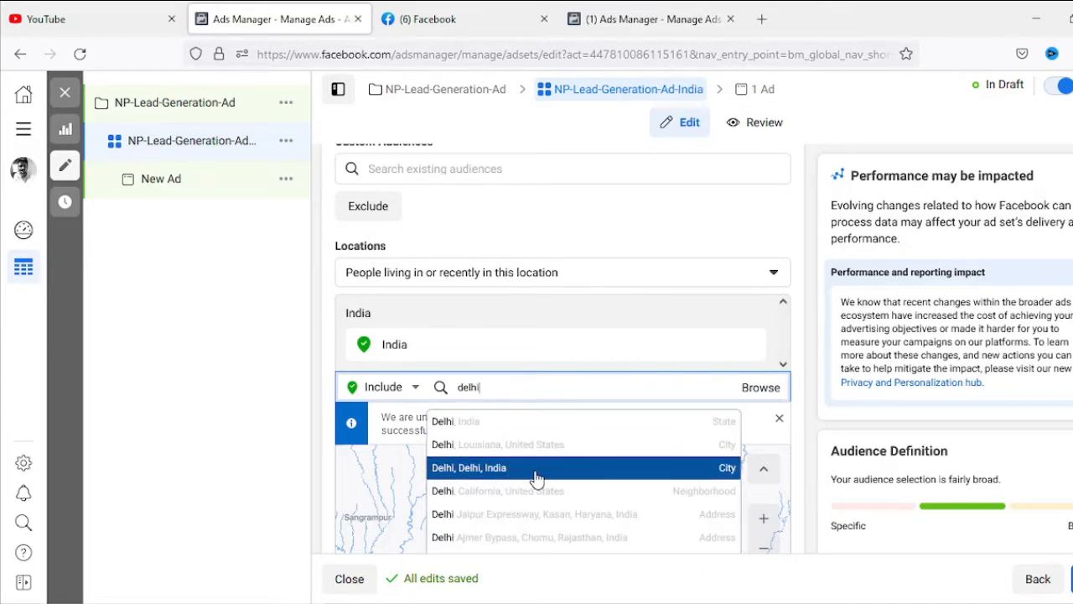
click(626, 478)
scroll(563, 447, down, 2)
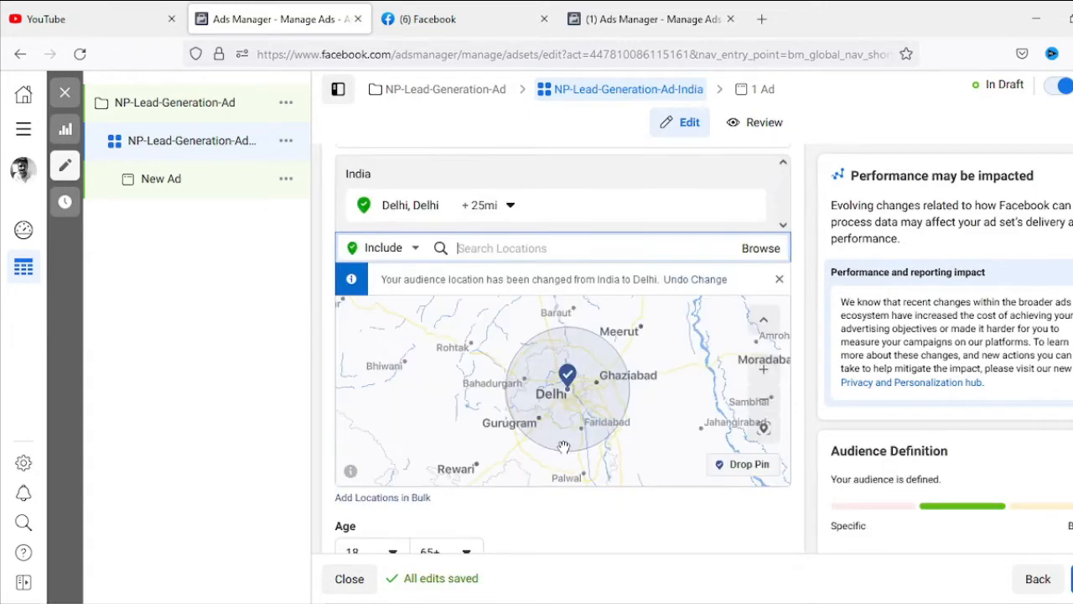
Set the radius around the Delhi audience location to 26 mi.
scroll(616, 428, up, 2)
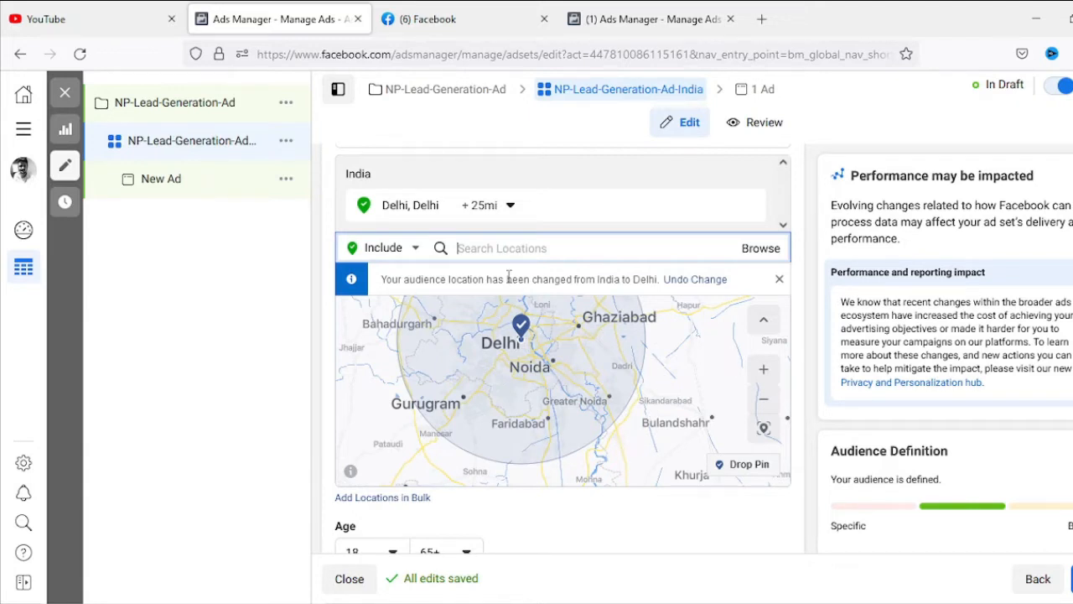
click(497, 213)
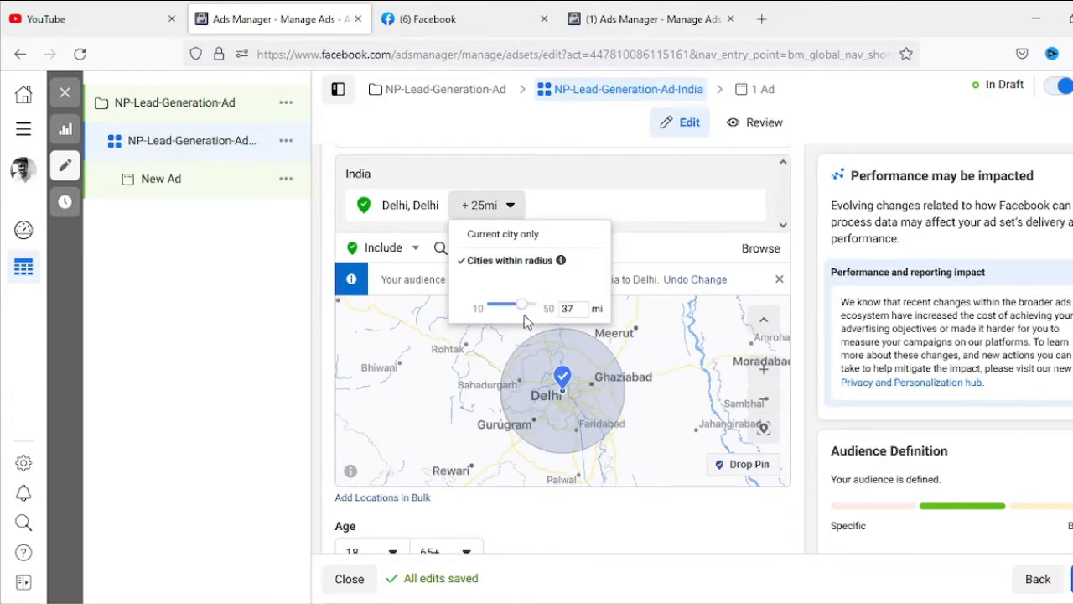
drag(513, 317, 514, 314)
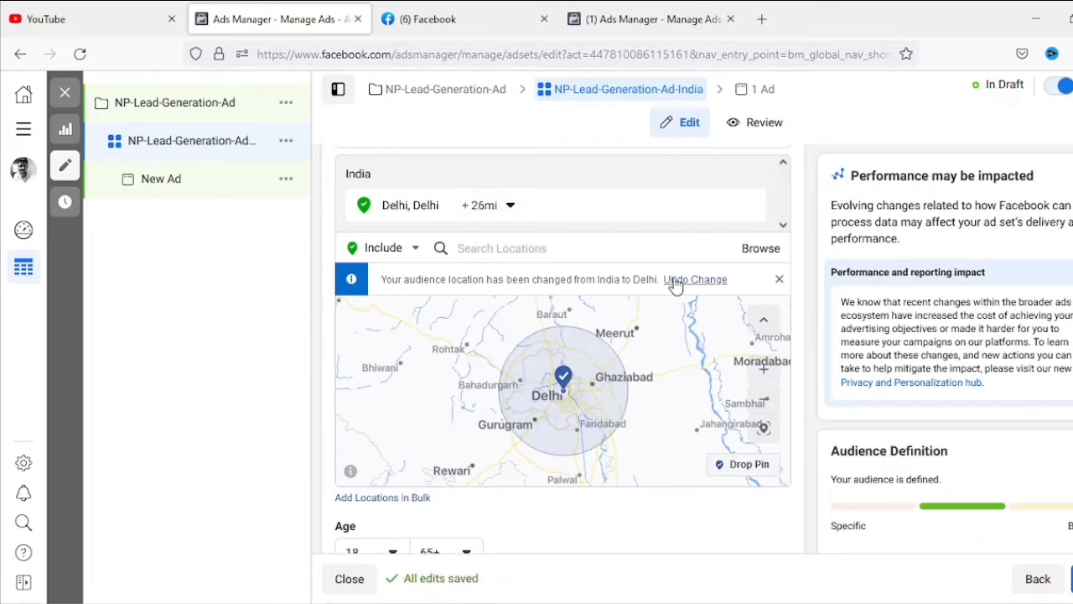
Restore India as the audience location in place of Delhi.
click(547, 259)
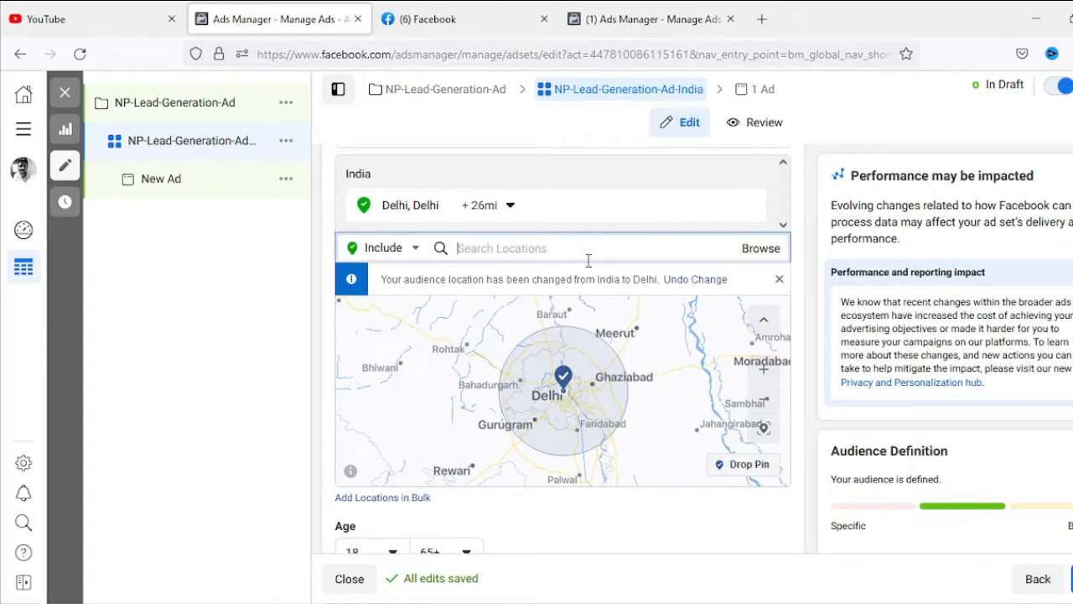
text(in)
Set the audience's age range to 20–30.
scroll(545, 335, down, 3)
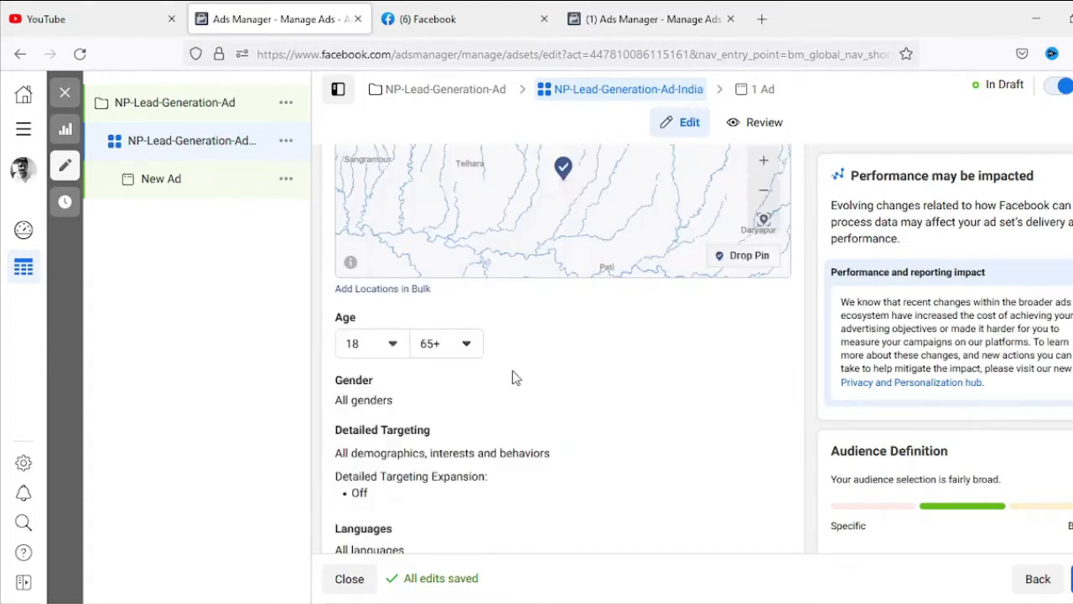
click(393, 344)
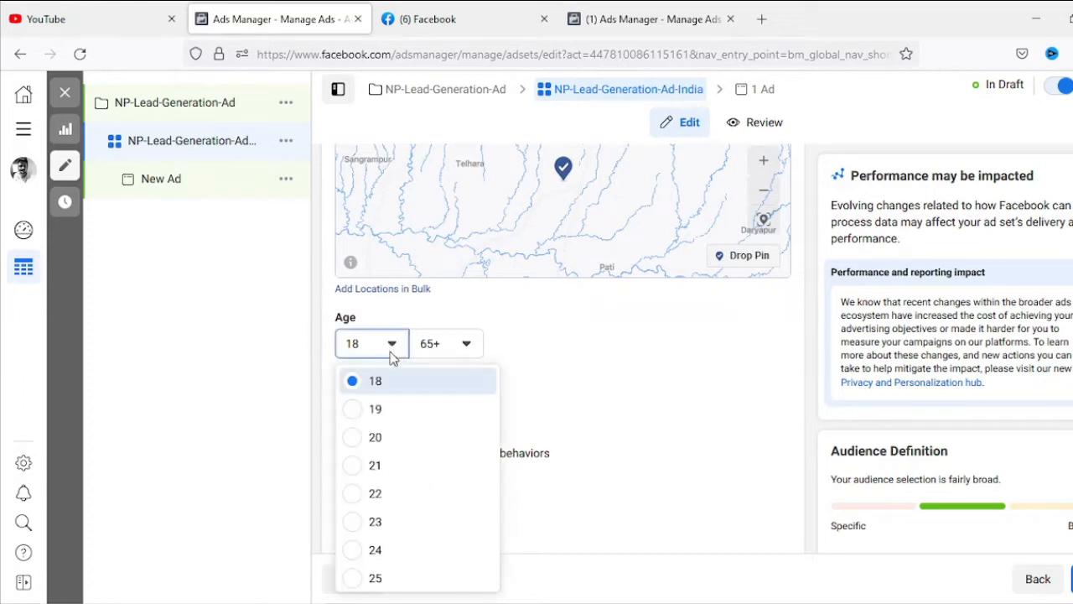
click(377, 445)
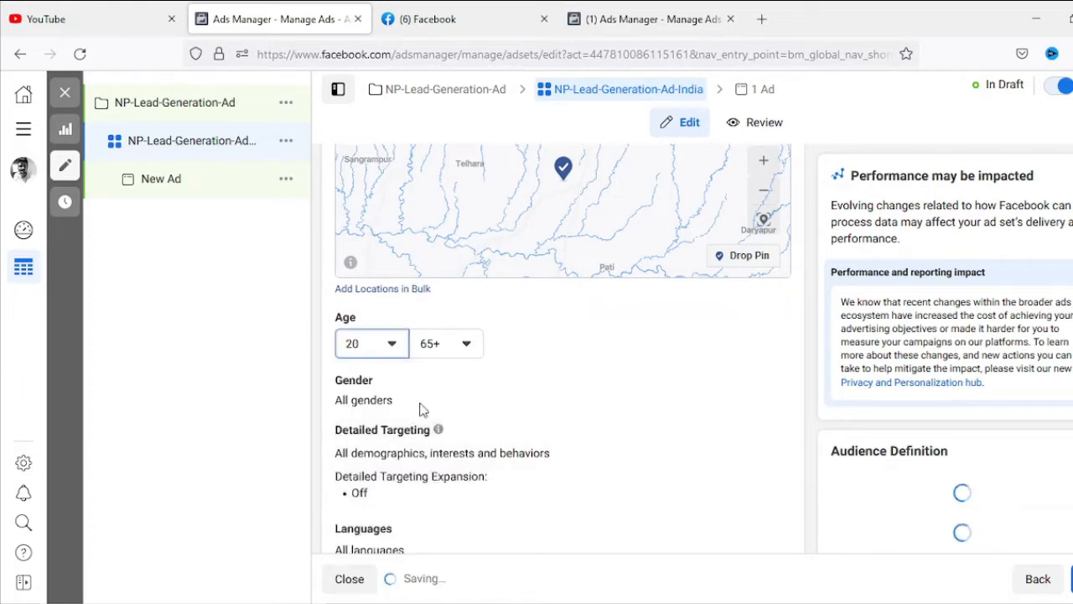
click(436, 343)
scroll(471, 474, up, 5)
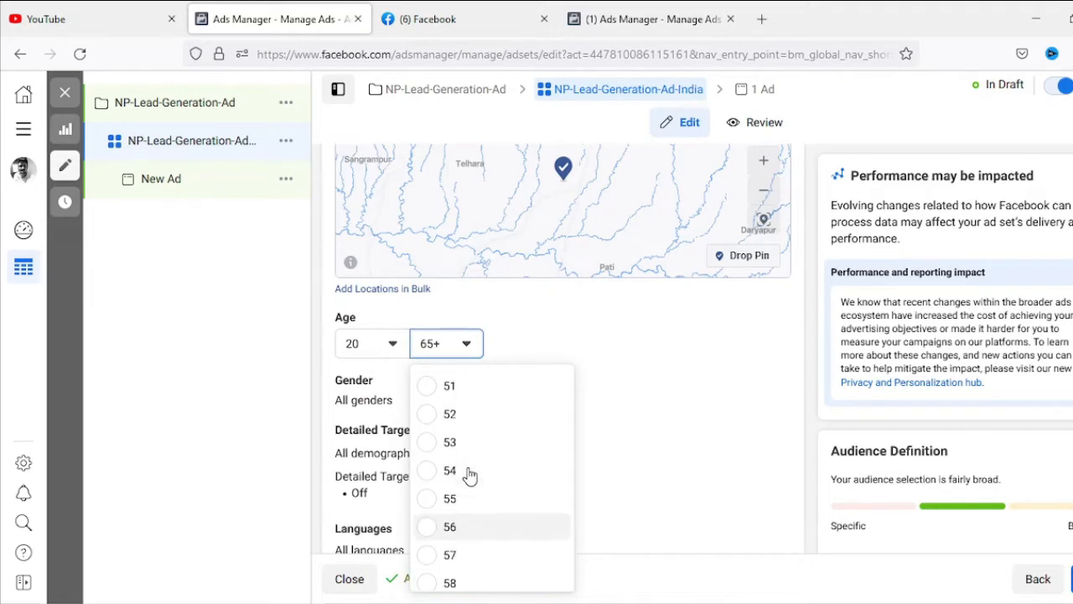
scroll(472, 477, up, 7)
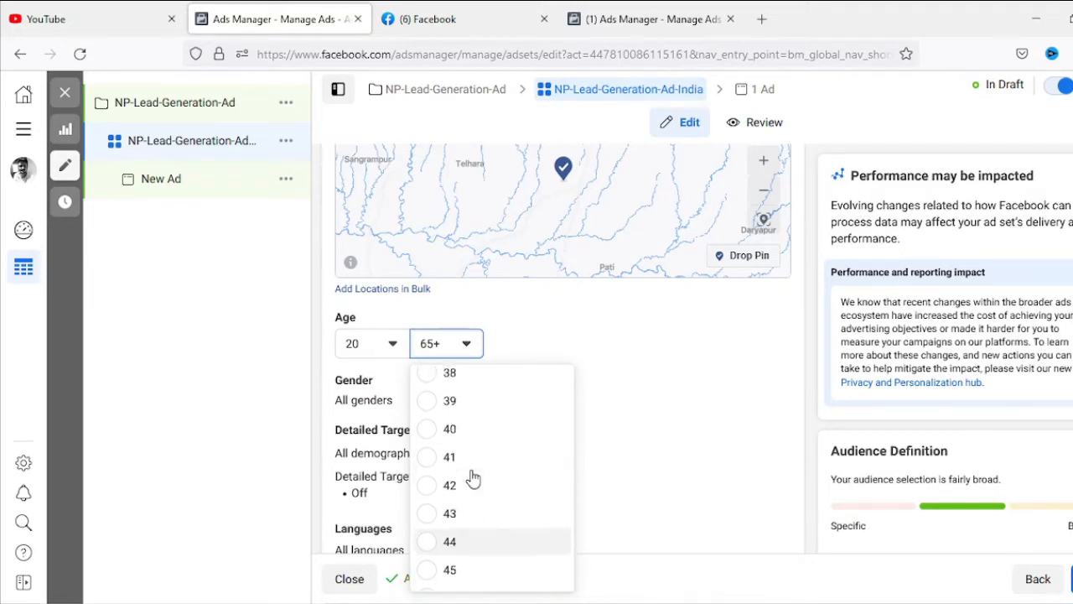
scroll(472, 477, up, 2)
scroll(473, 477, up, 3)
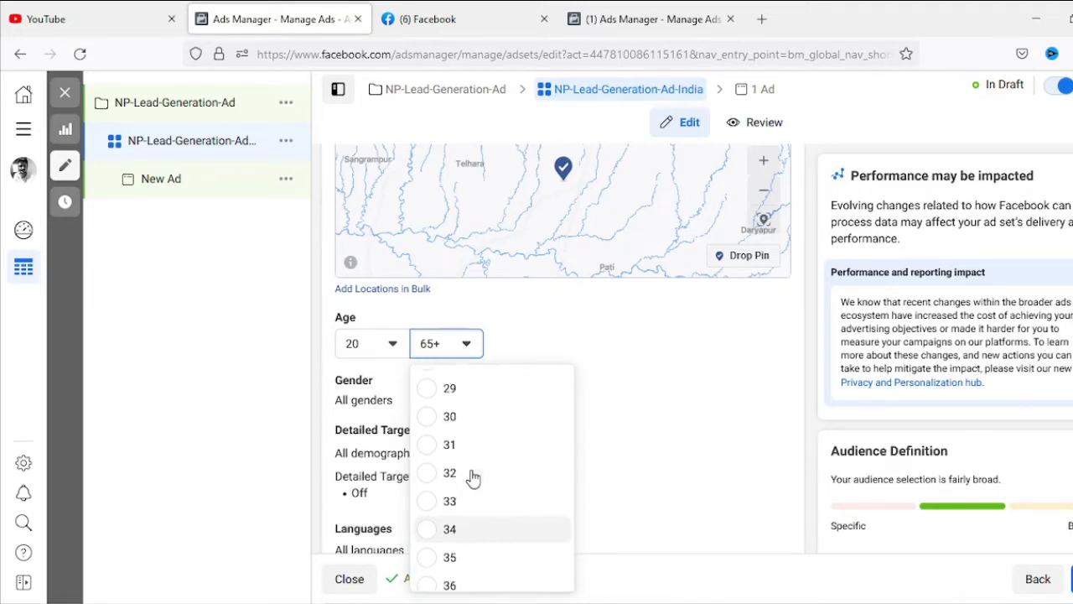
click(503, 425)
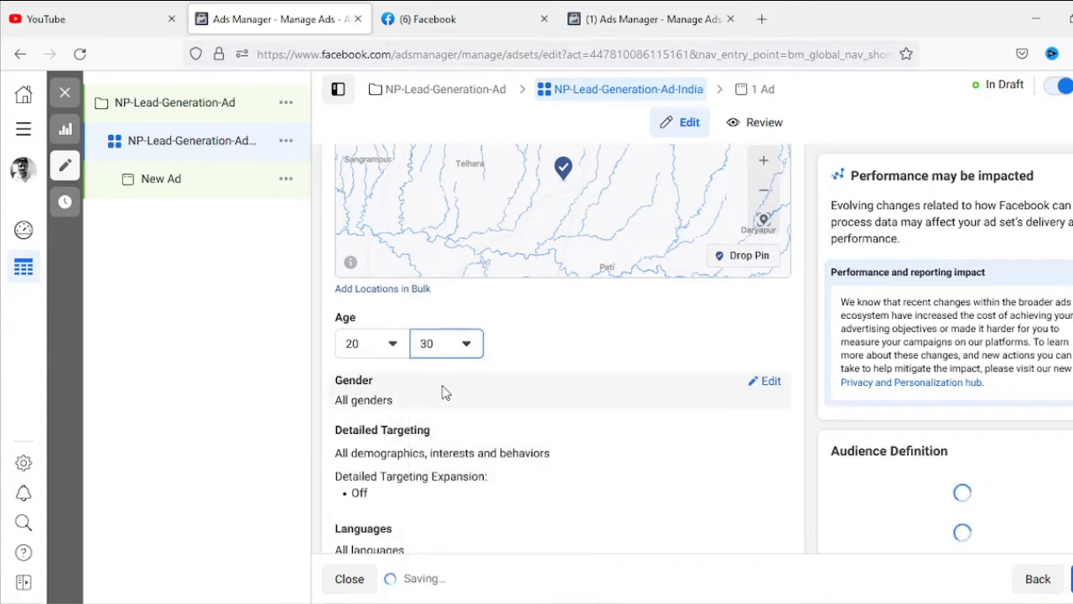
Open the audience's gender options for editing.
scroll(750, 364, down, 2)
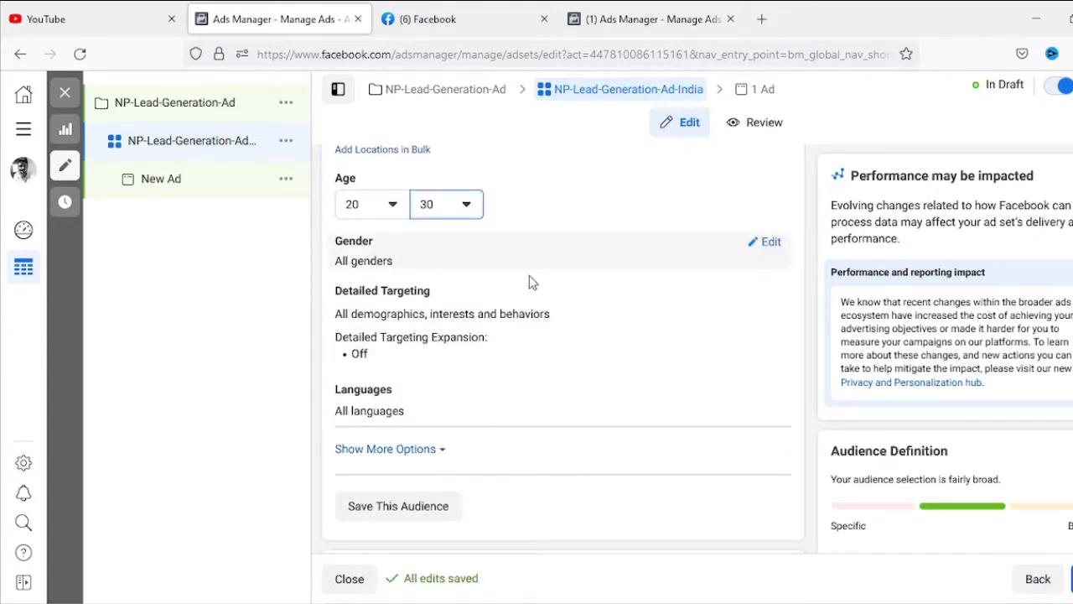
click(768, 244)
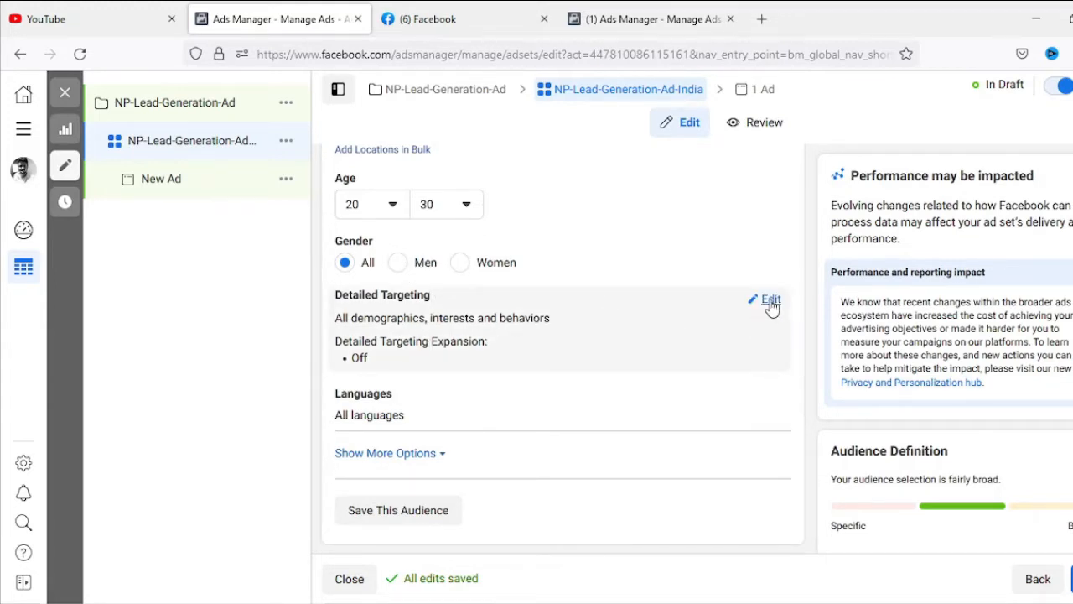
Add the Digital marketing interest to the audience's detailed targeting.
click(770, 302)
scroll(736, 326, down, 1)
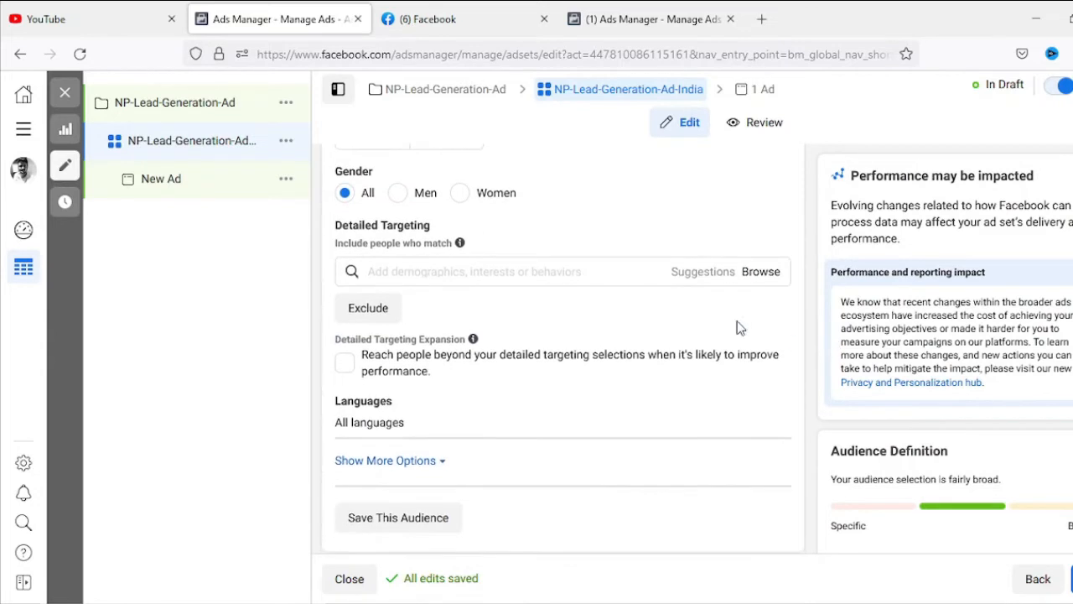
click(536, 271)
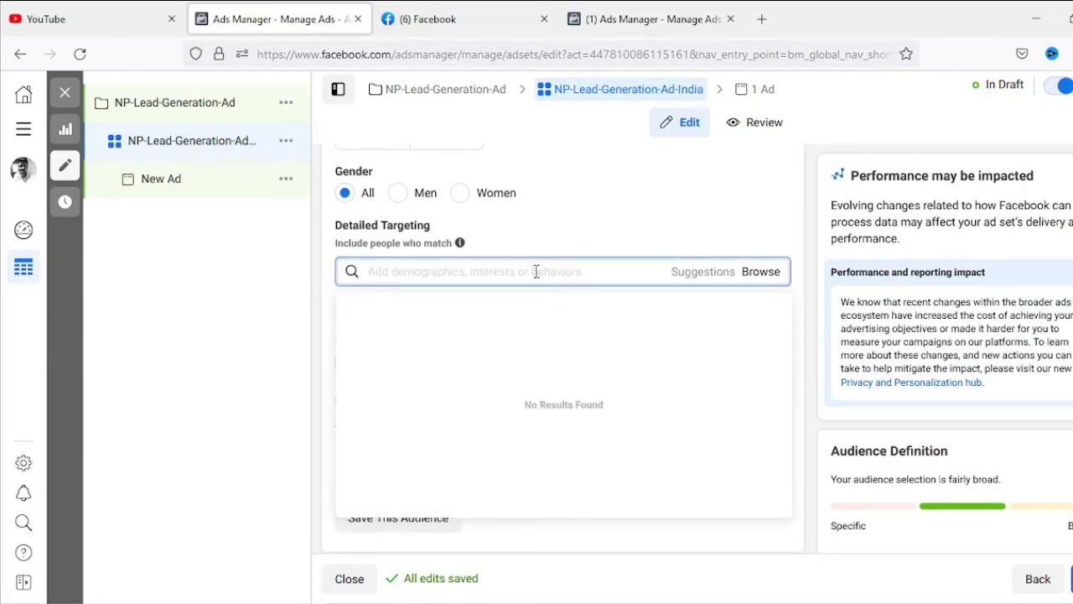
text(digit)
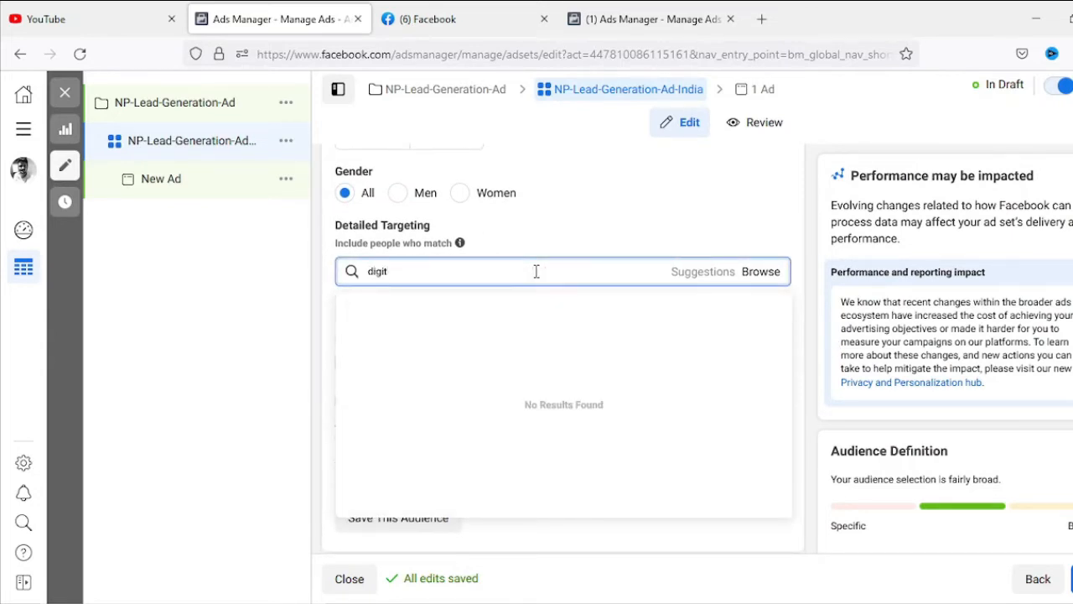
text(al marketing)
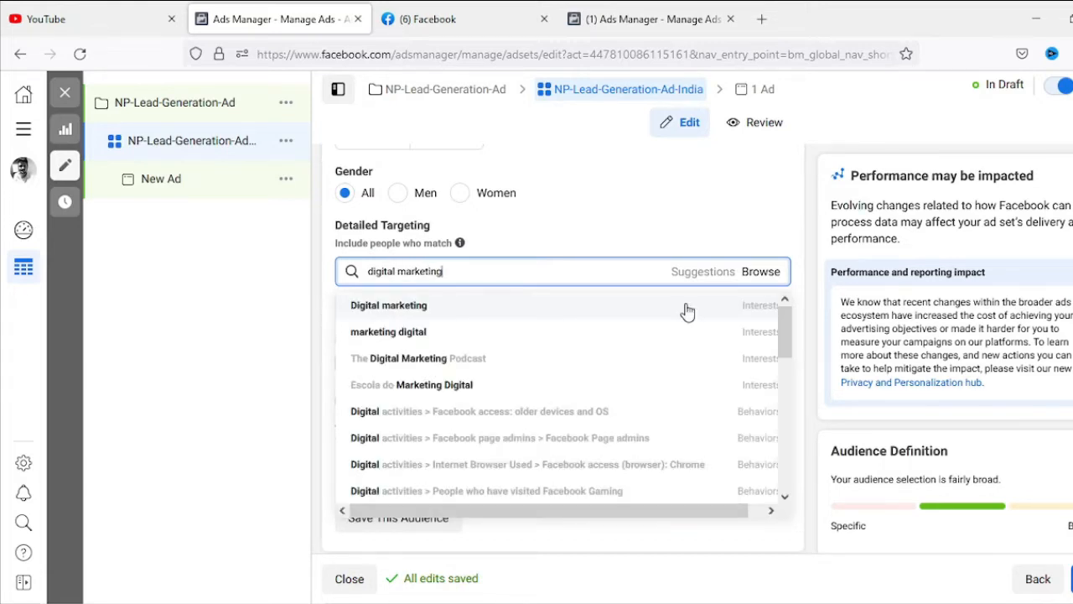
click(640, 307)
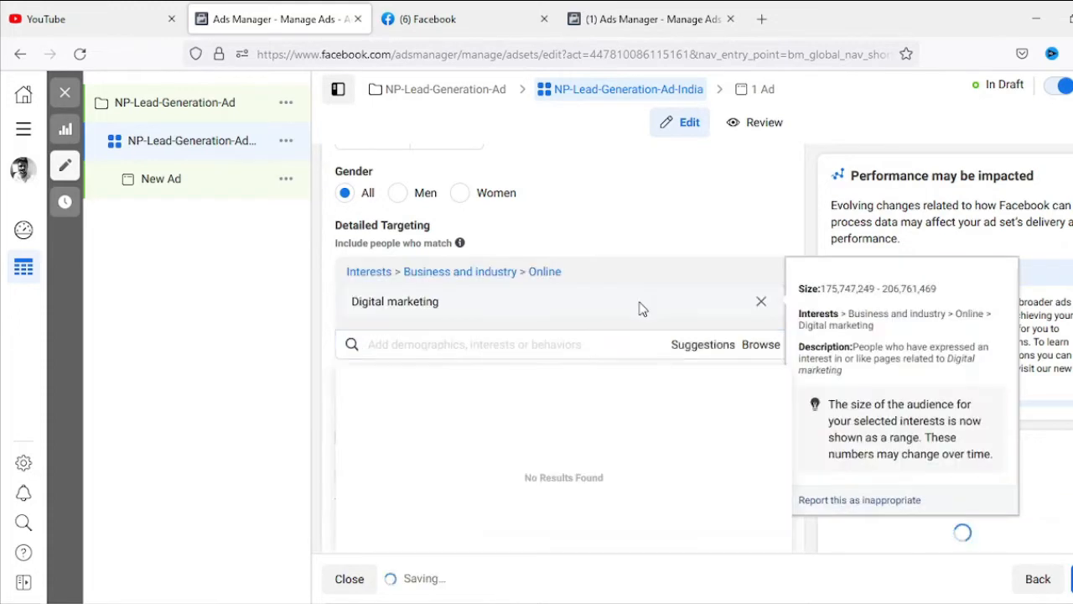
Add the suggested interests Social media marketing, Online advertising and Content marketing to the detailed targeting.
click(700, 351)
mouse_move(527, 376)
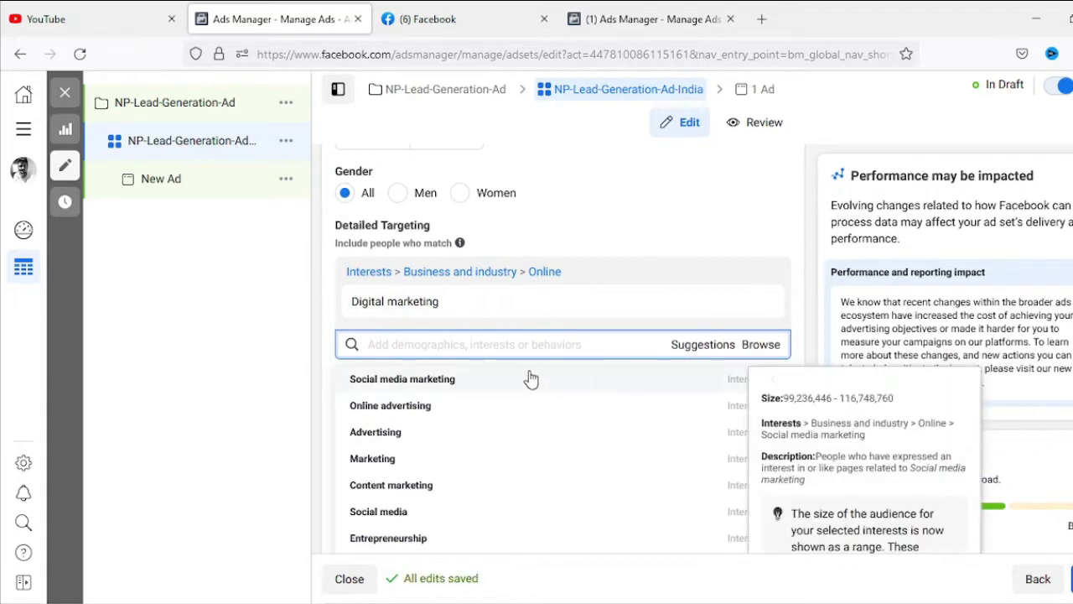
click(450, 386)
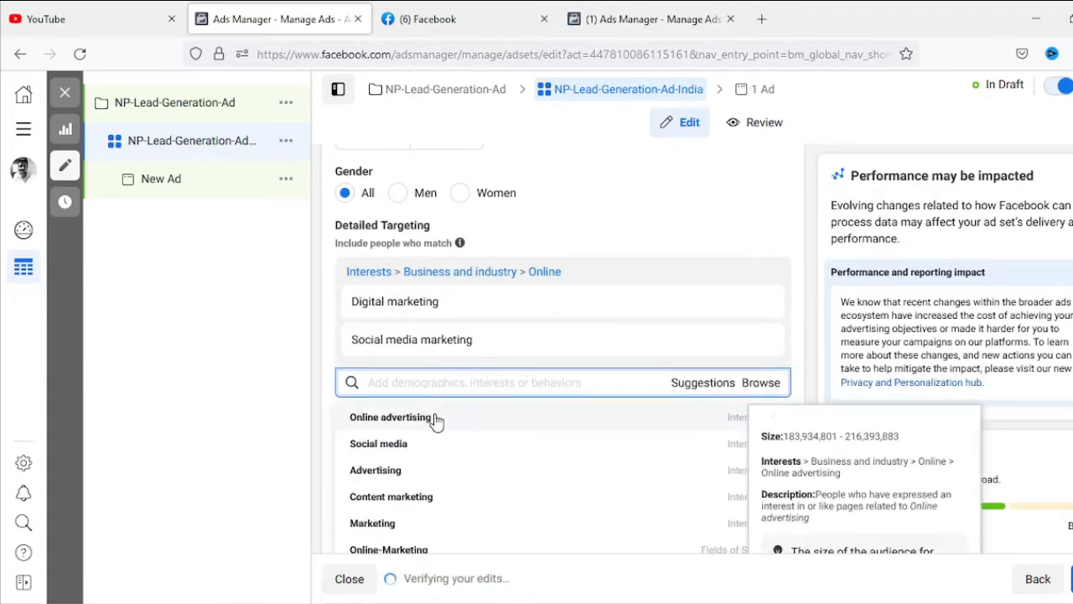
click(435, 420)
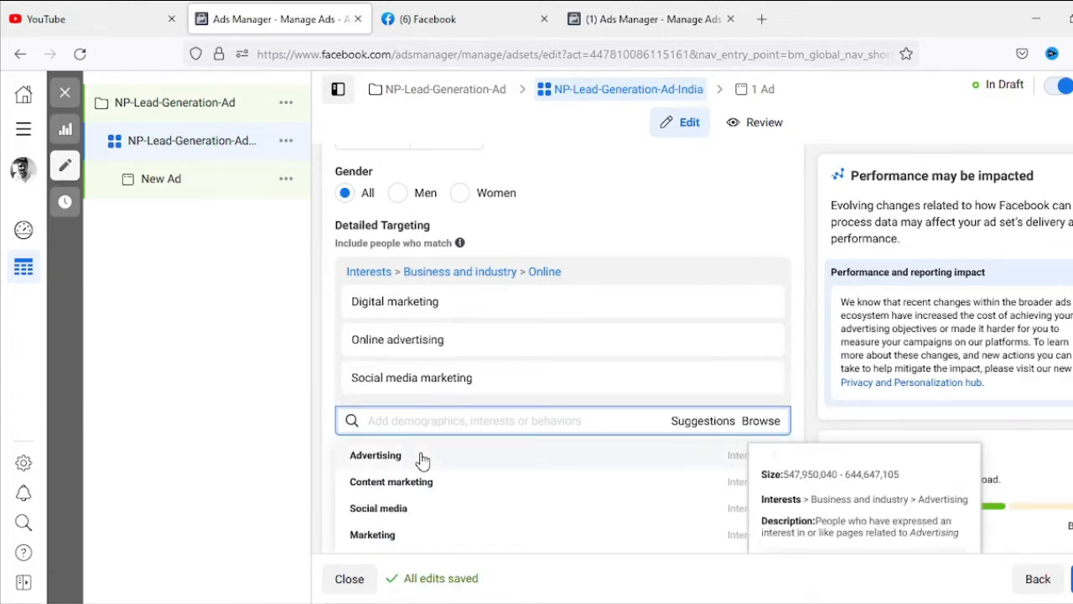
click(423, 483)
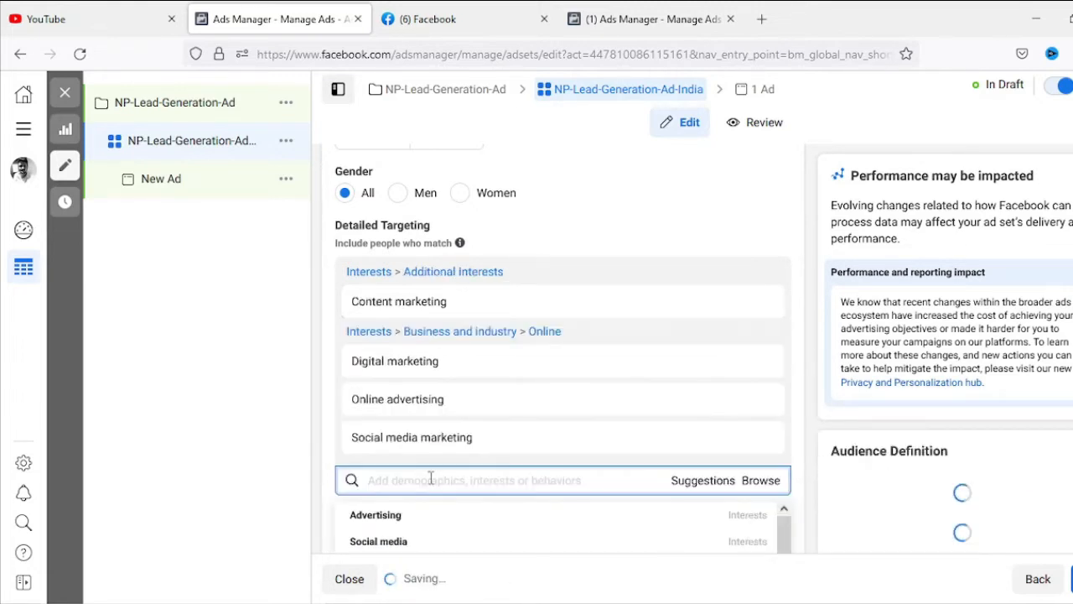
Add the suggested interests Marketing strategy and Advertising campaign to the detailed targeting.
scroll(360, 445, down, 3)
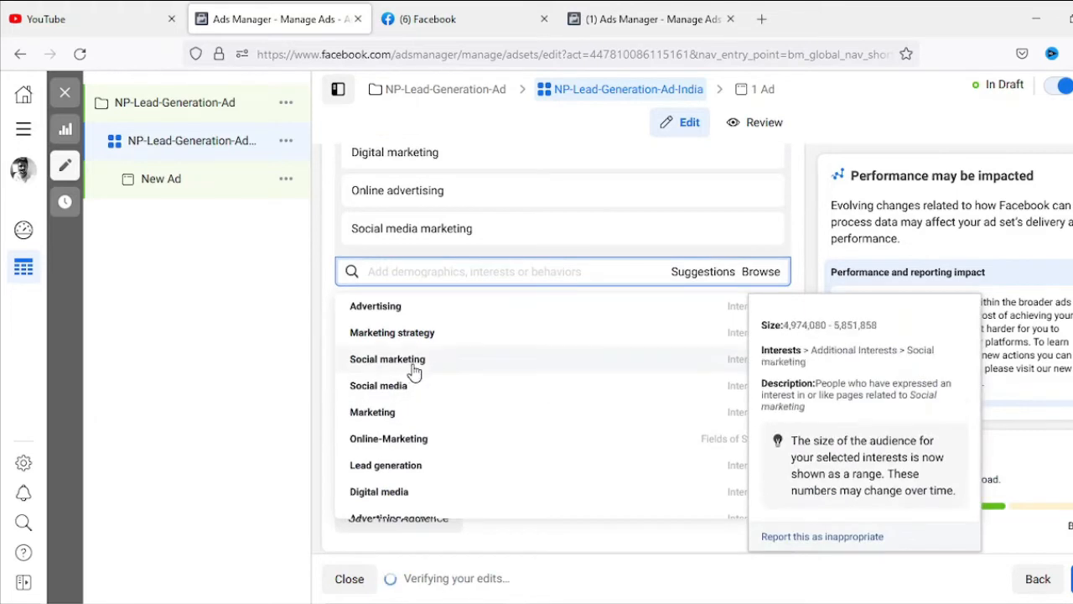
click(455, 343)
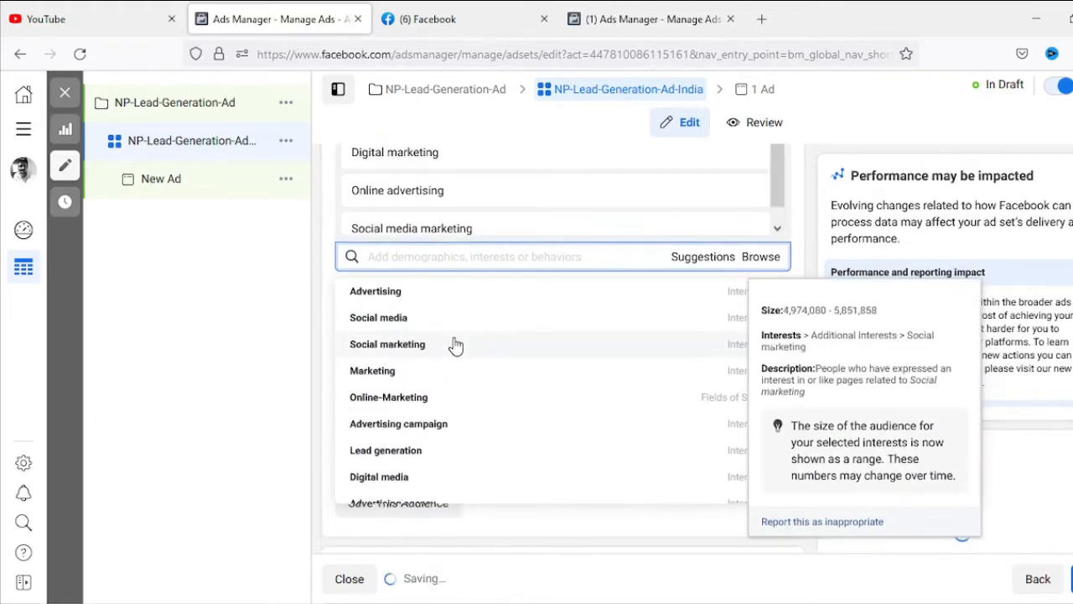
click(434, 441)
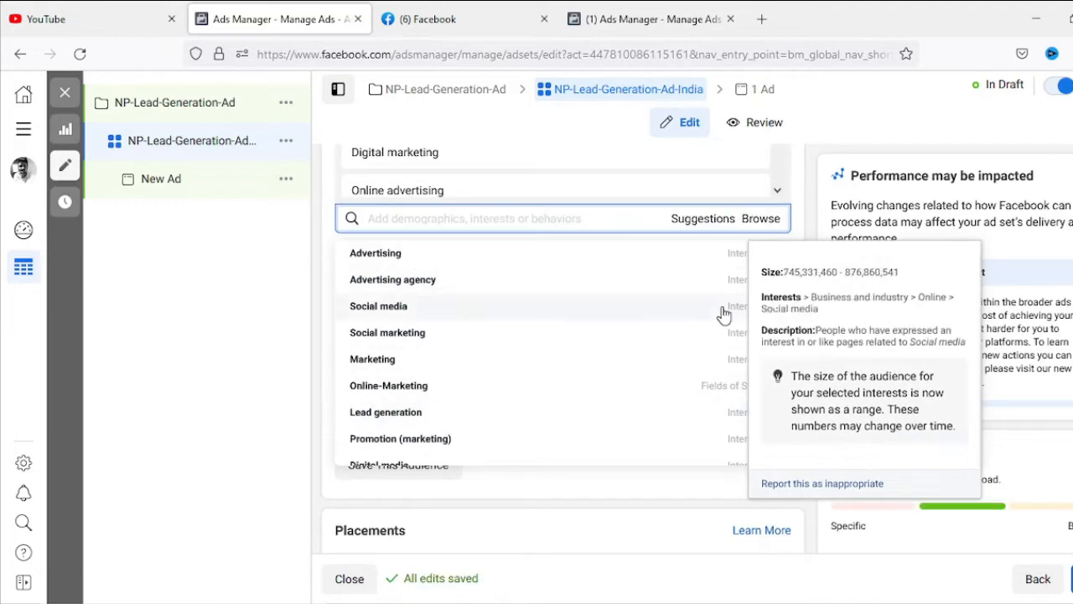
click(809, 242)
scroll(815, 258, up, 3)
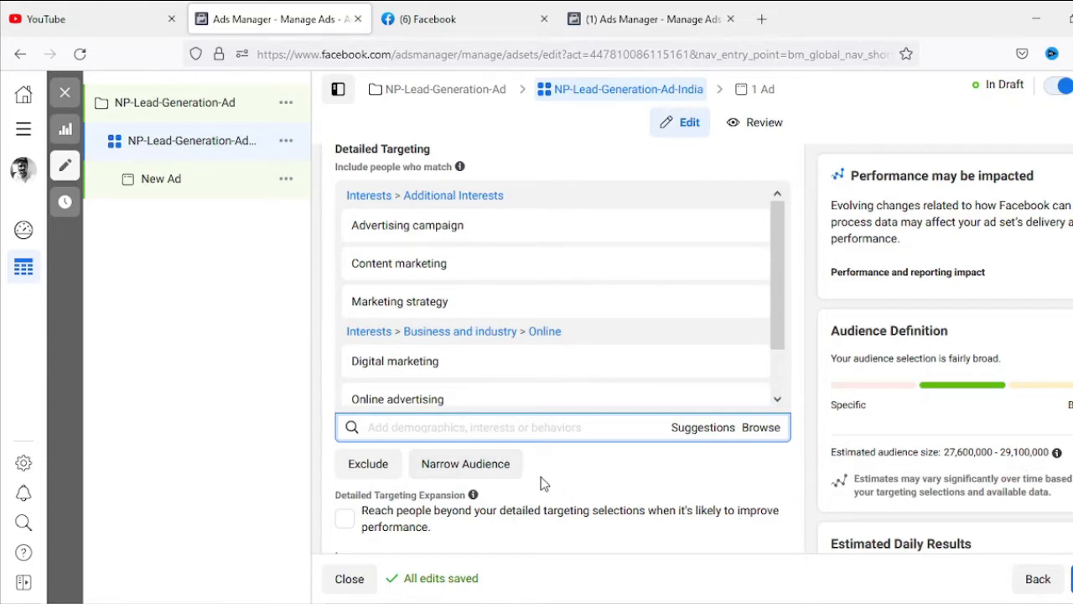
Narrow the audience to people who must also match the Freelancer interest.
scroll(536, 444, down, 1)
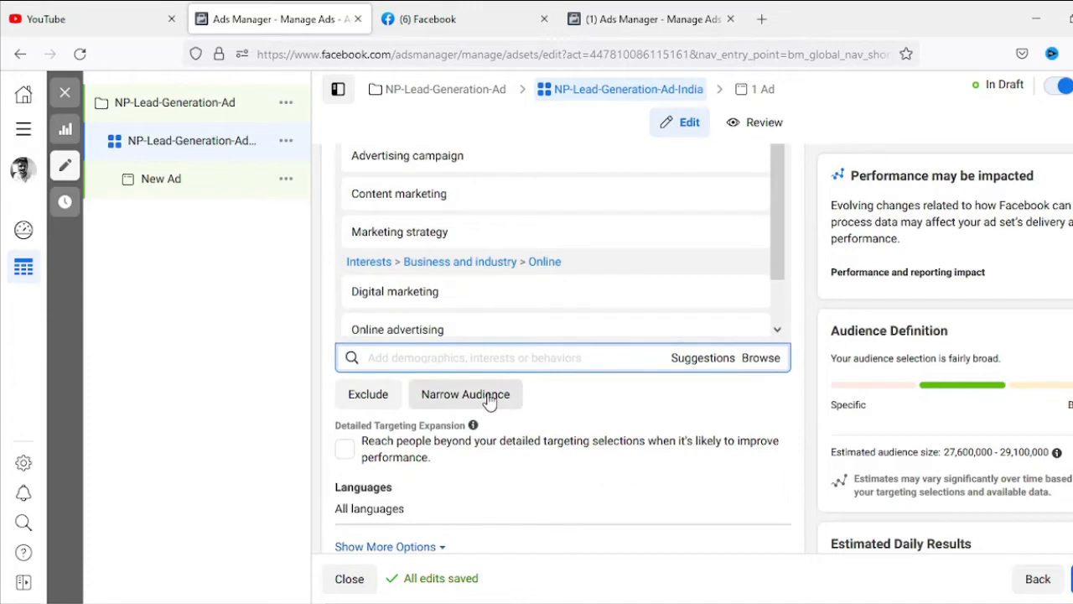
click(490, 400)
click(474, 419)
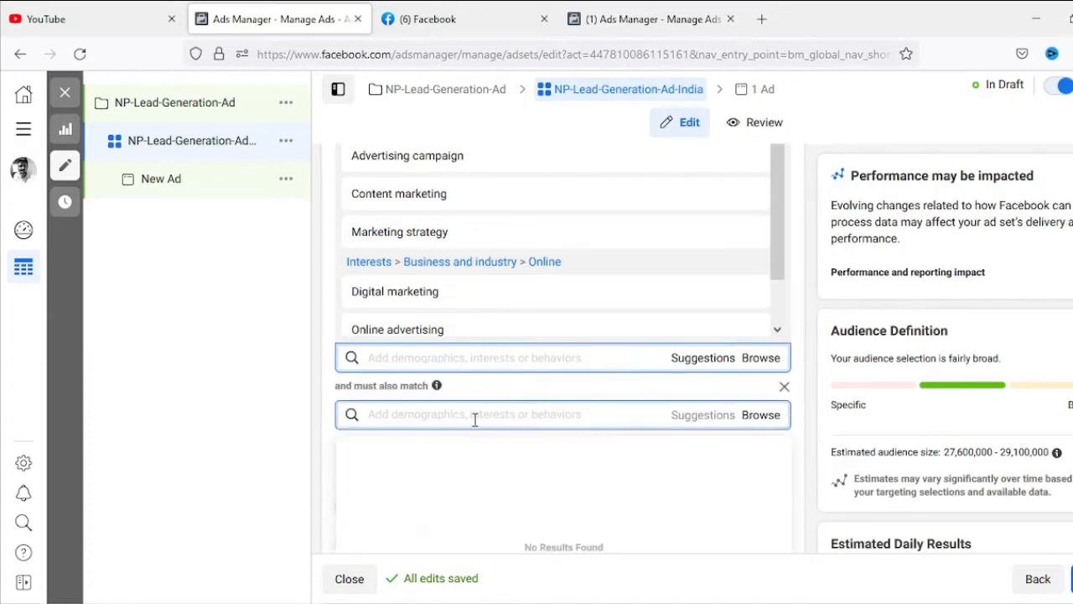
text(freelancing)
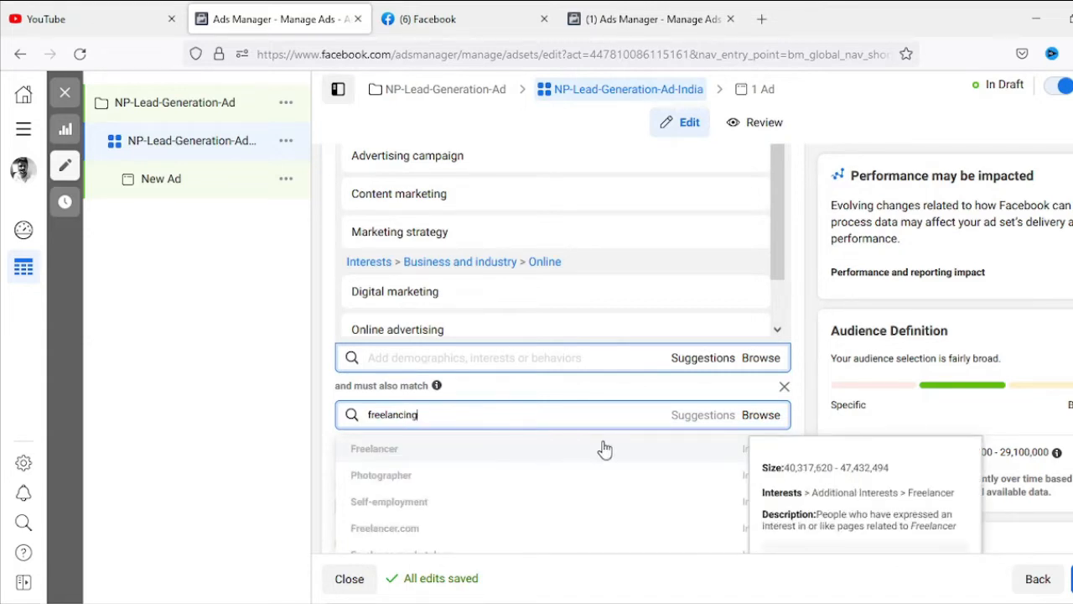
click(421, 450)
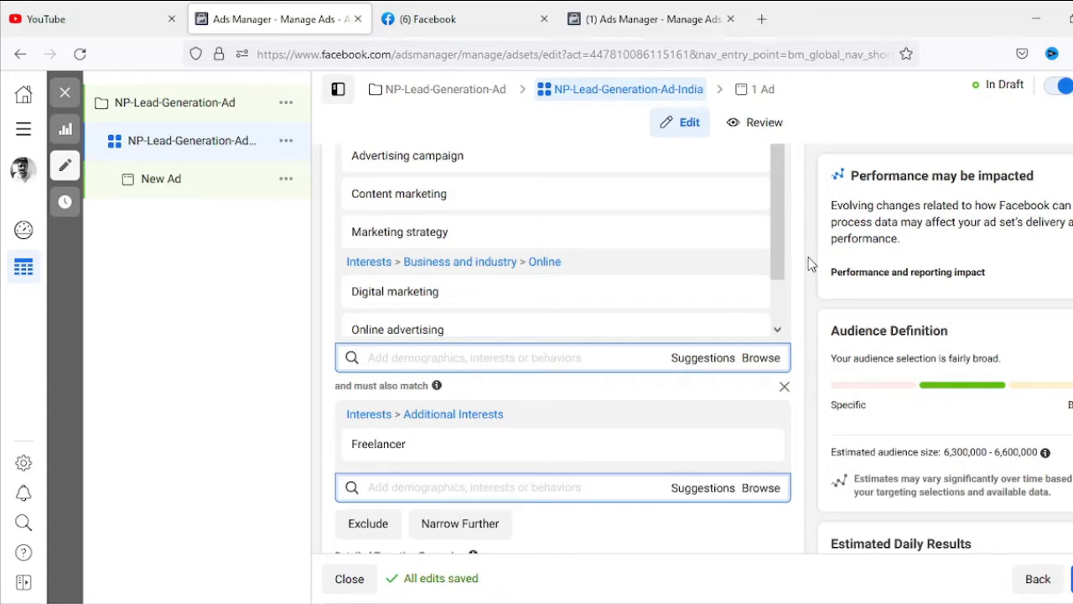
mouse_move(513, 454)
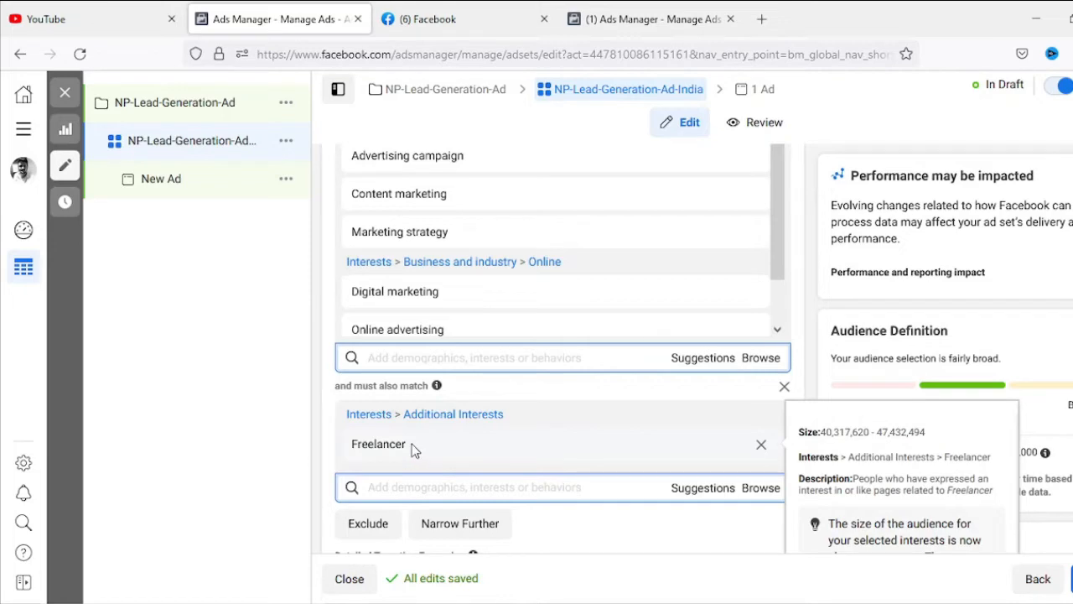
scroll(414, 443, up, 3)
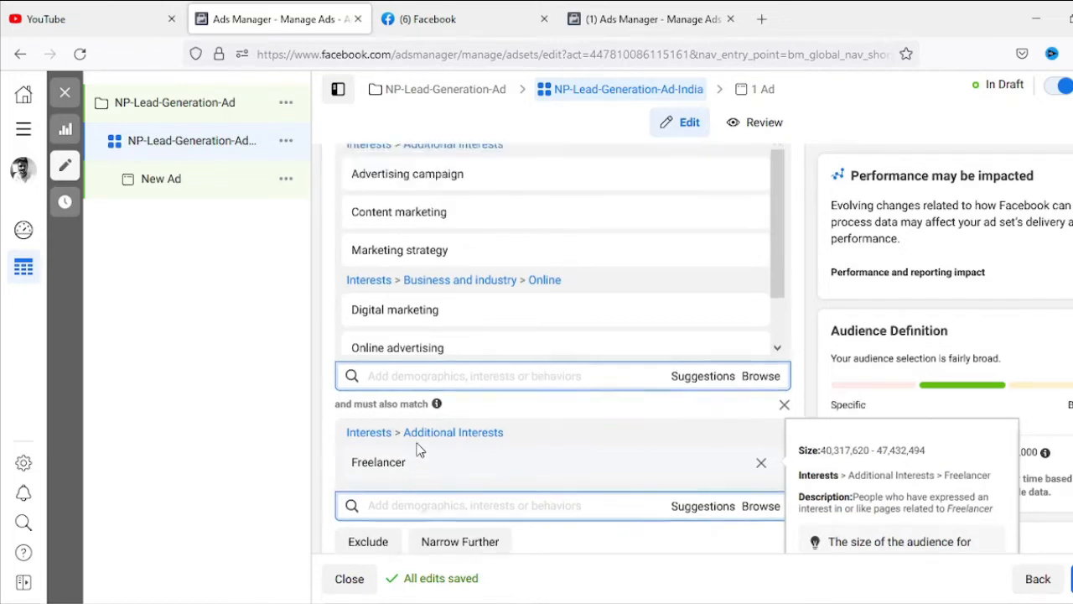
mouse_move(471, 438)
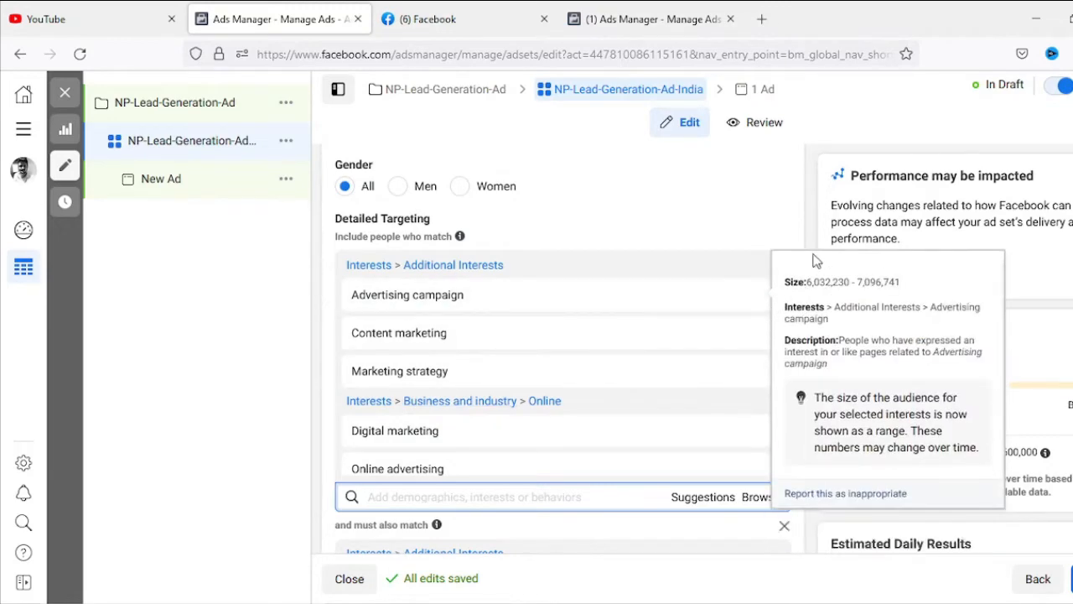
Browse the targeting categories and add a further "must also match" condition below the Freelancer one.
scroll(822, 323, down, 2)
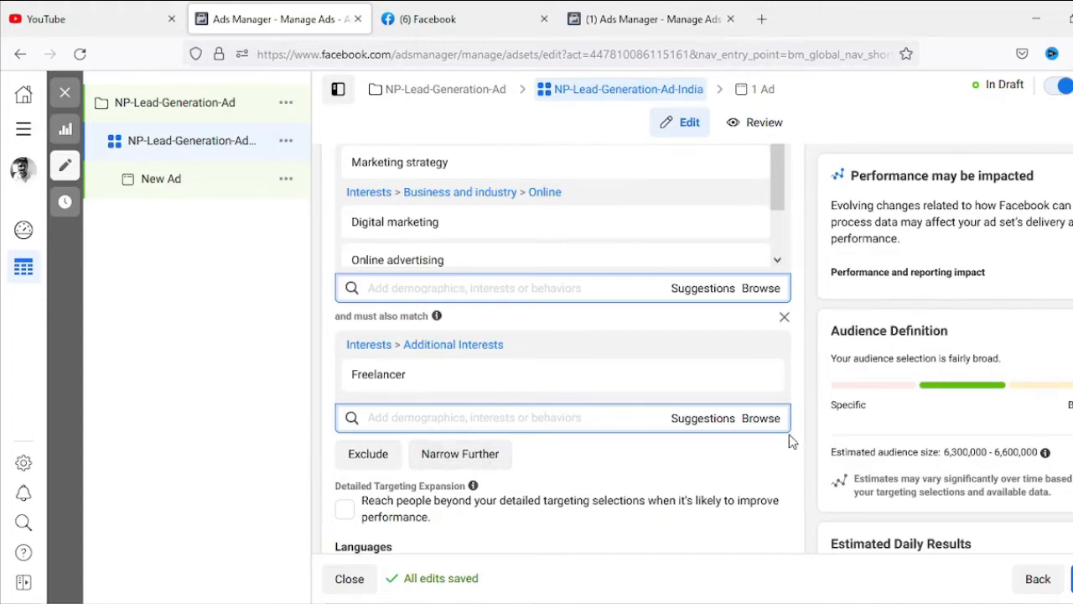
click(765, 421)
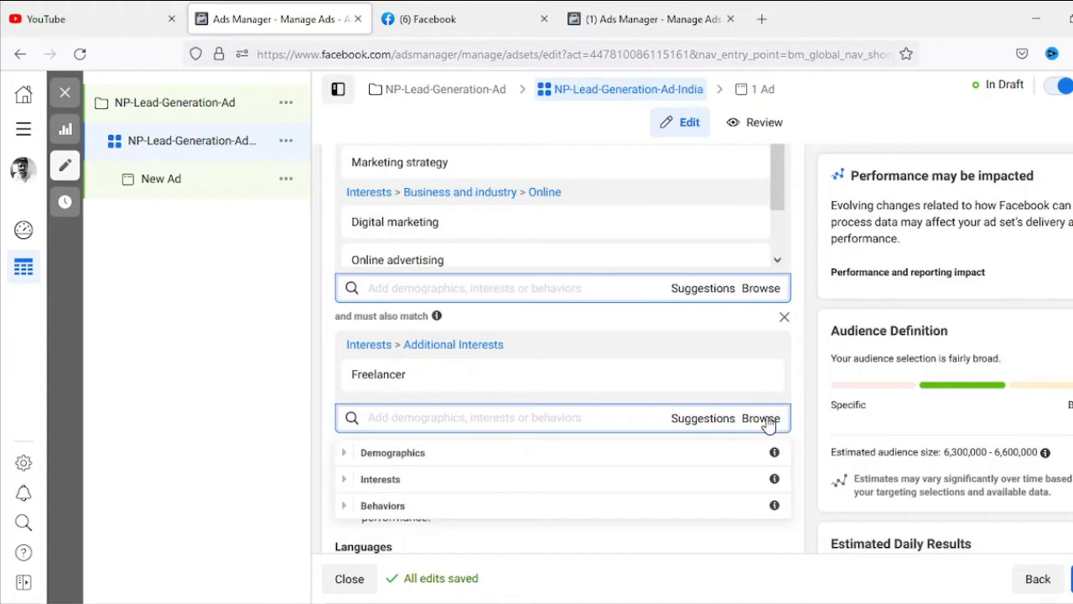
click(434, 455)
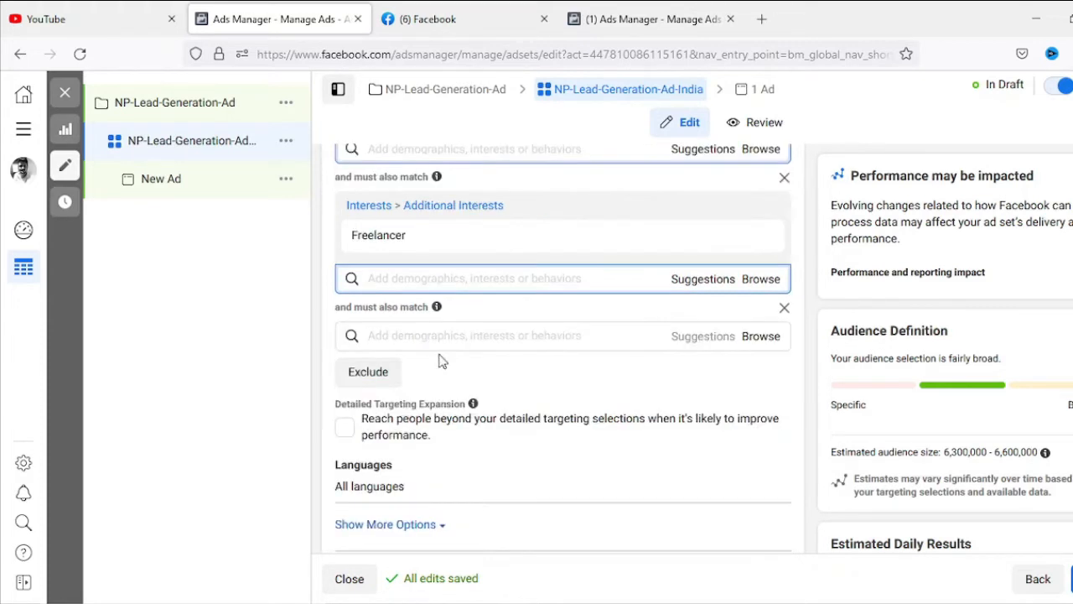
Exclude people with the Email marketing interest from the audience.
click(369, 377)
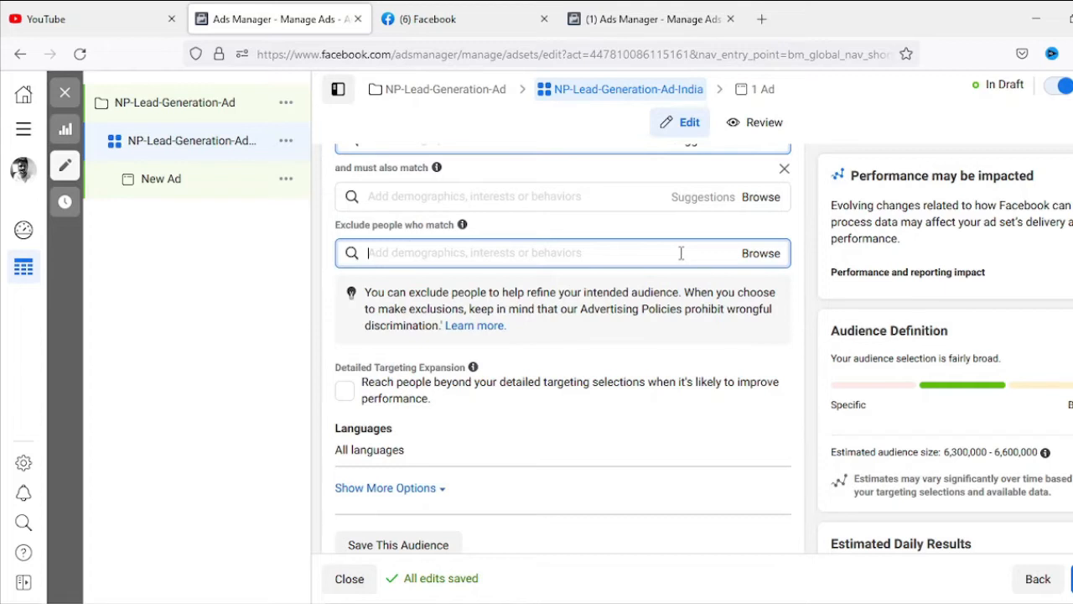
text(email)
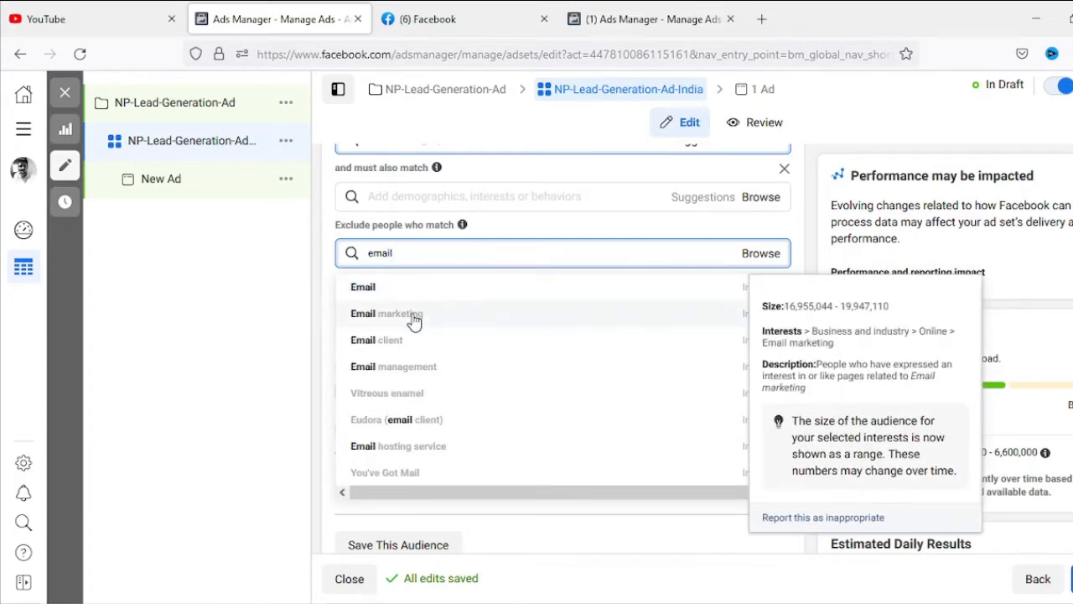
click(413, 317)
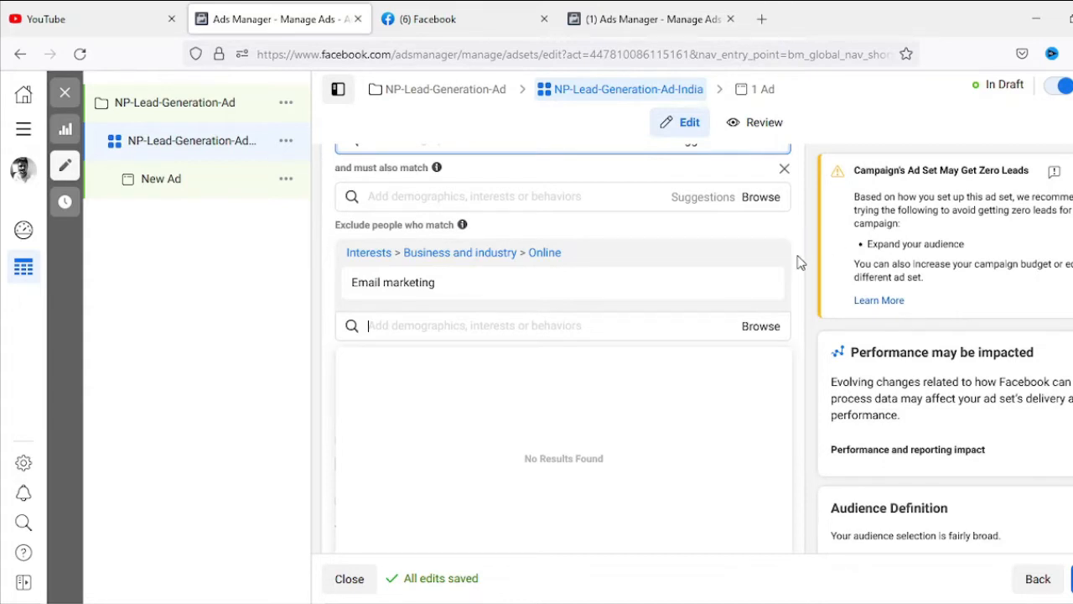
mouse_move(609, 280)
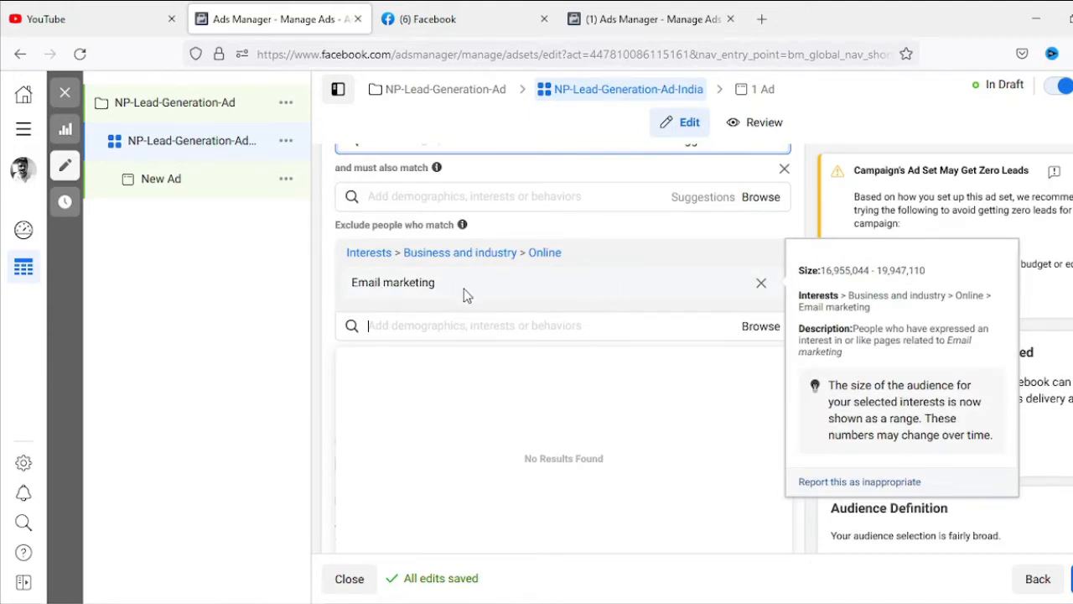
scroll(635, 266, up, 3)
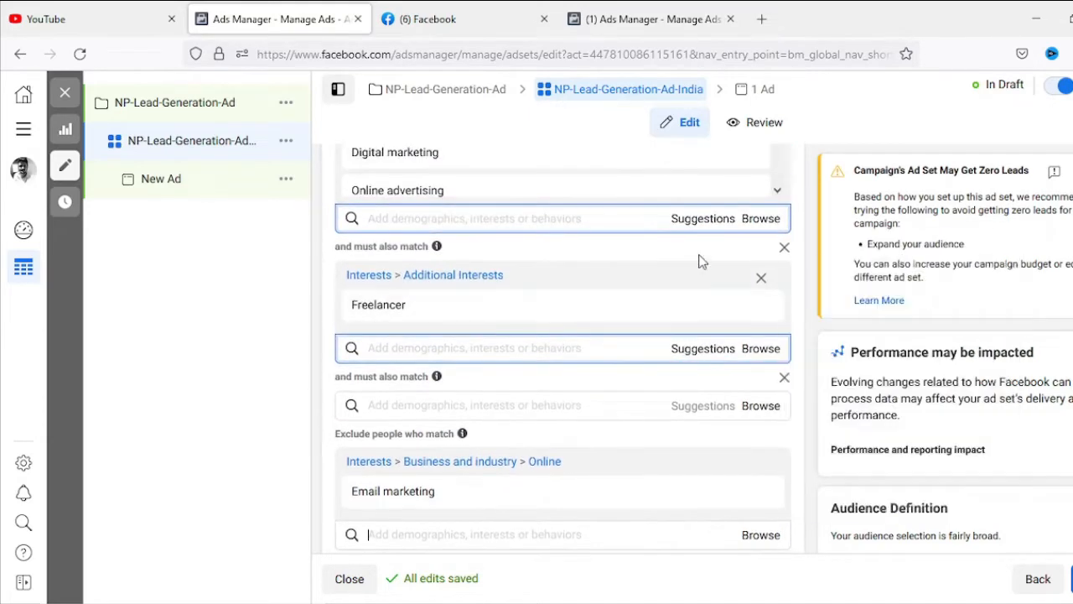
scroll(604, 352, up, 2)
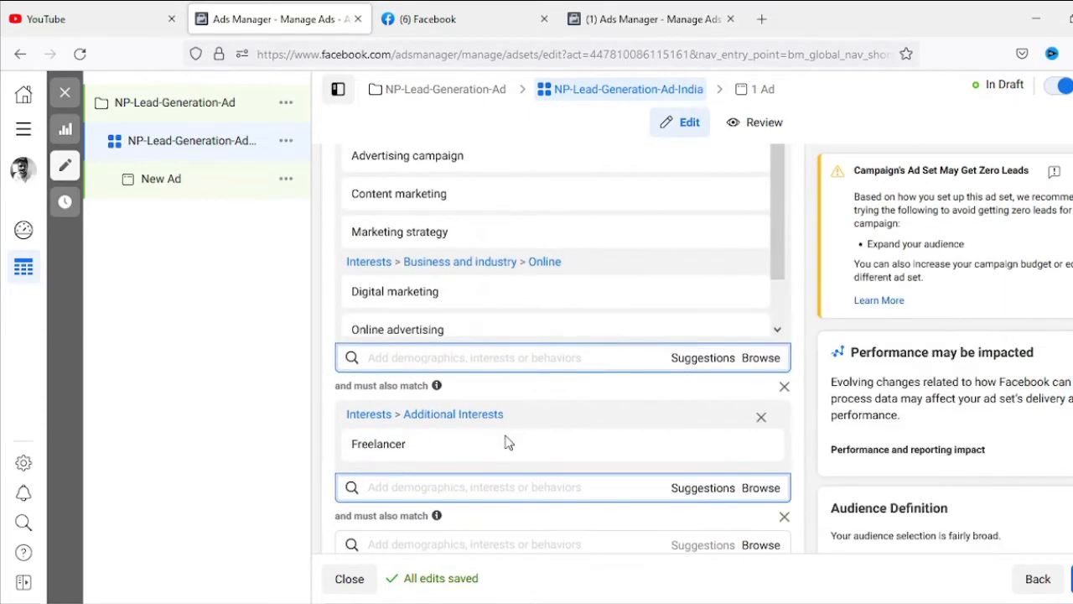
Dismiss the recommendation about the ad set possibly getting zero leads.
mouse_move(704, 331)
scroll(805, 243, down, 5)
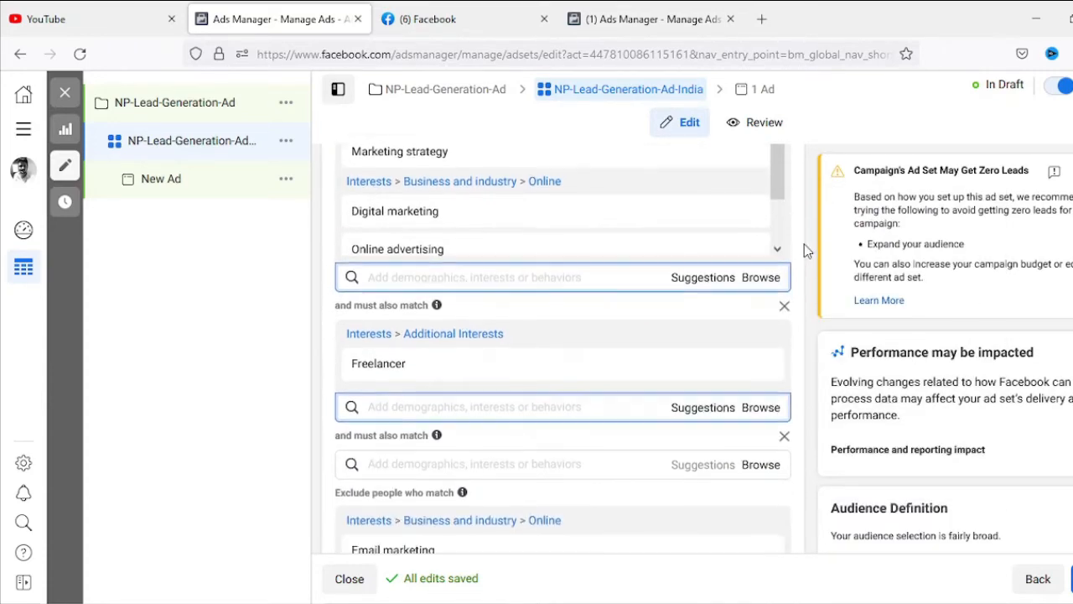
click(980, 365)
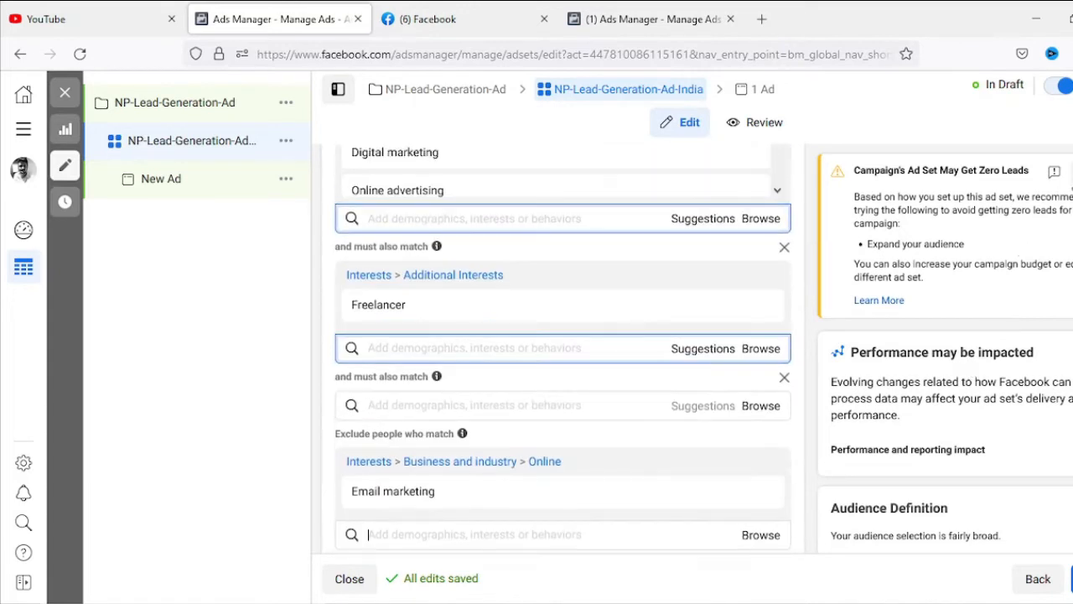
click(1072, 172)
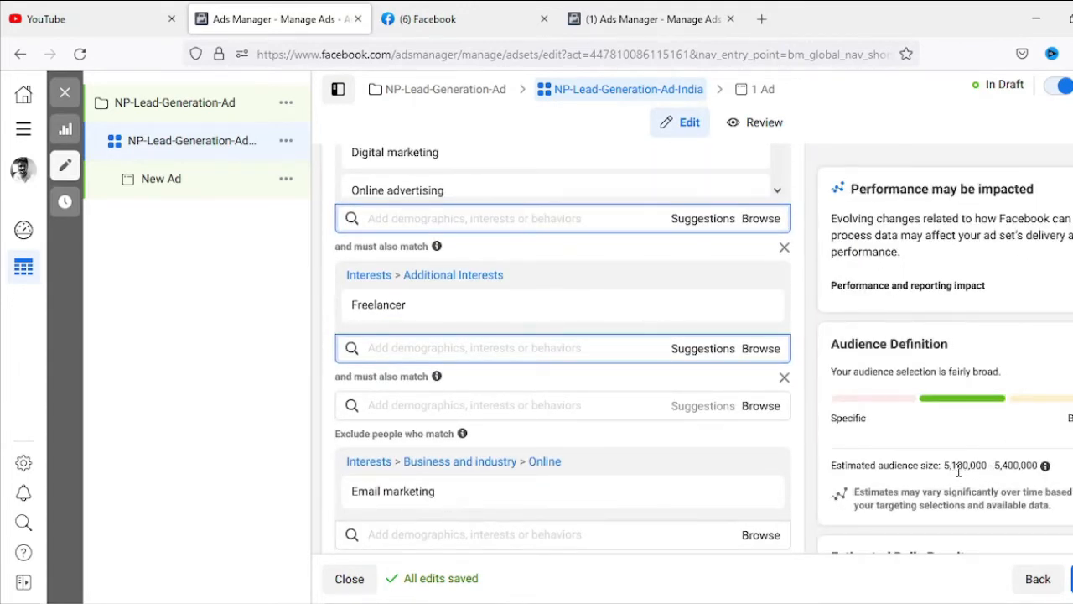
Remove the Email marketing interest from the audience exclusions.
scroll(798, 479, down, 3)
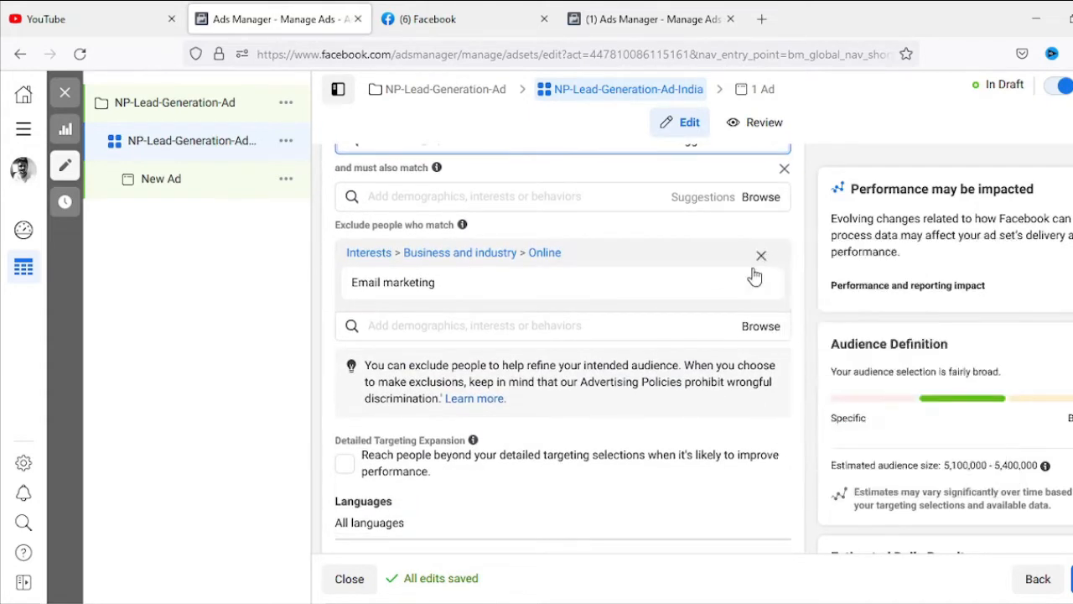
mouse_move(761, 283)
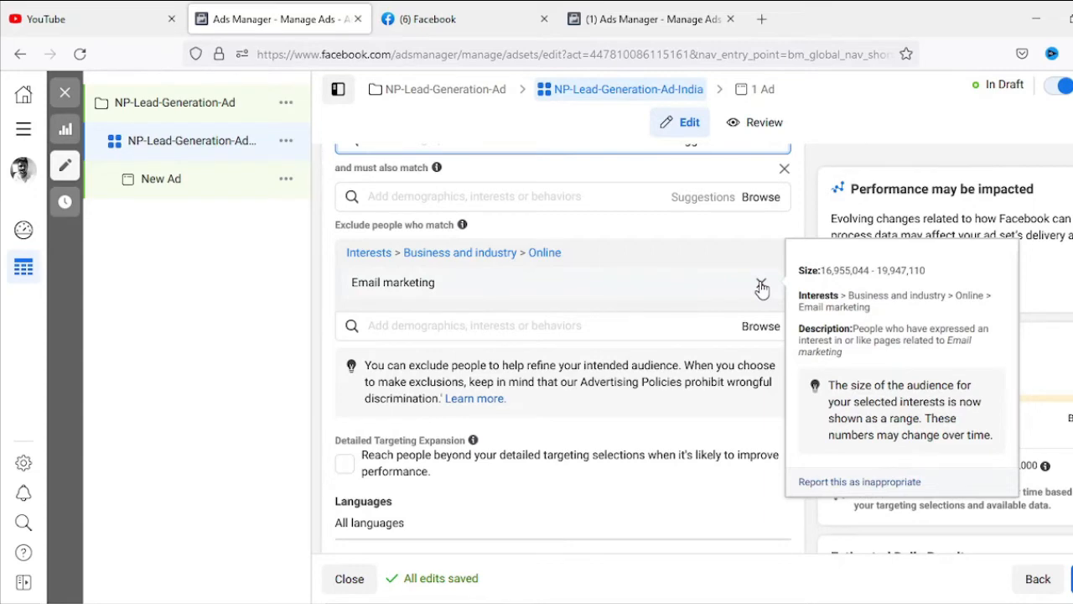
click(762, 285)
scroll(735, 313, down, 2)
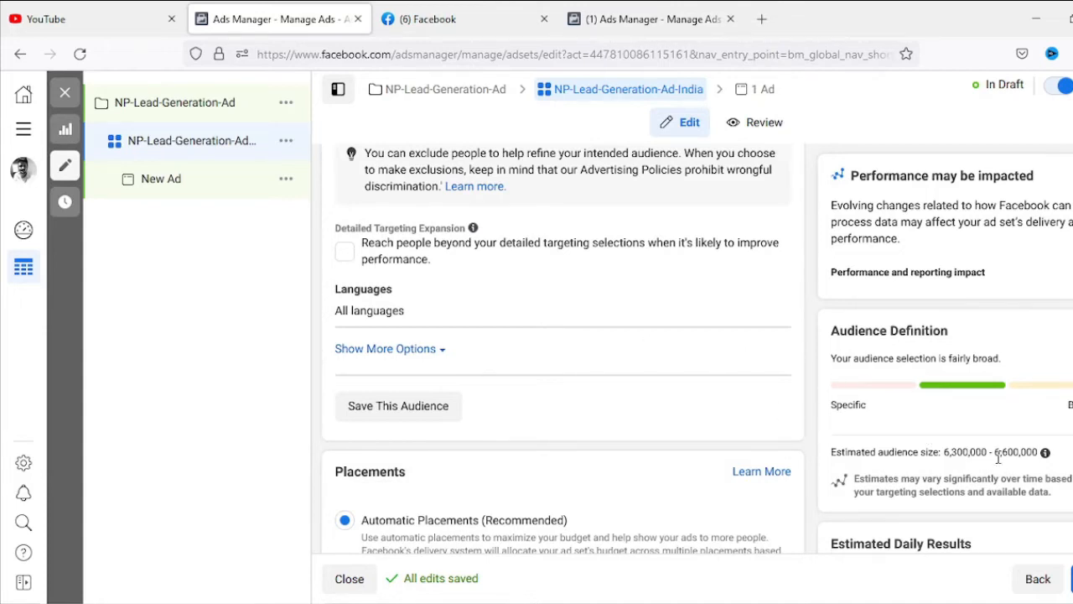
Turn on Detailed Targeting Expansion to compare its effect on the estimated audience size, and turn it off again.
click(345, 252)
scroll(348, 256, down, 2)
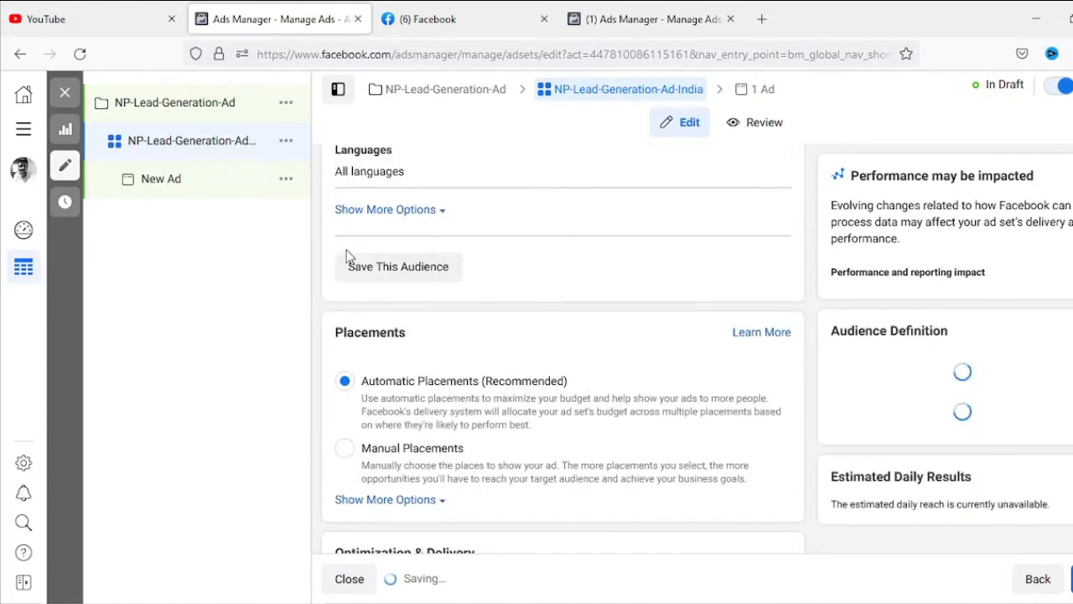
scroll(414, 320, up, 4)
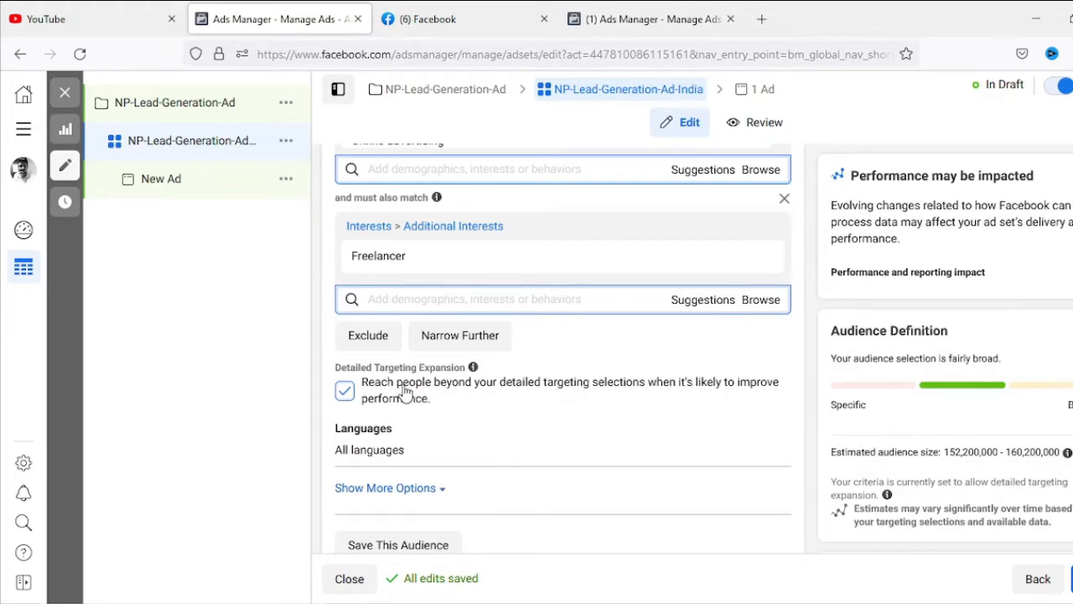
click(345, 392)
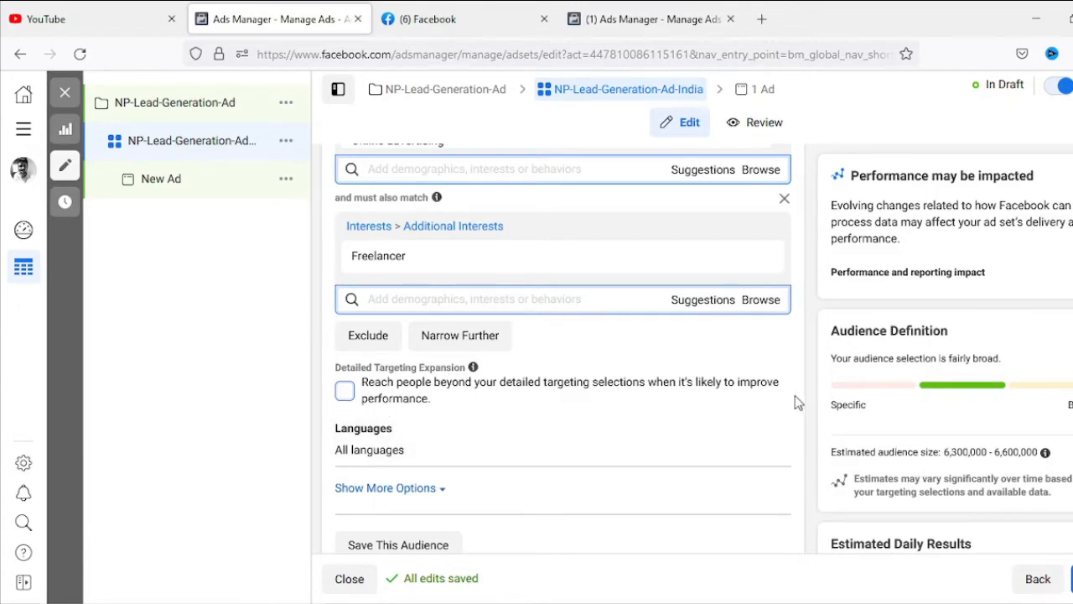
Try Manual Placements with the Facebook platform deselected, and return the ad set to Automatic Placements.
scroll(805, 361, down, 4)
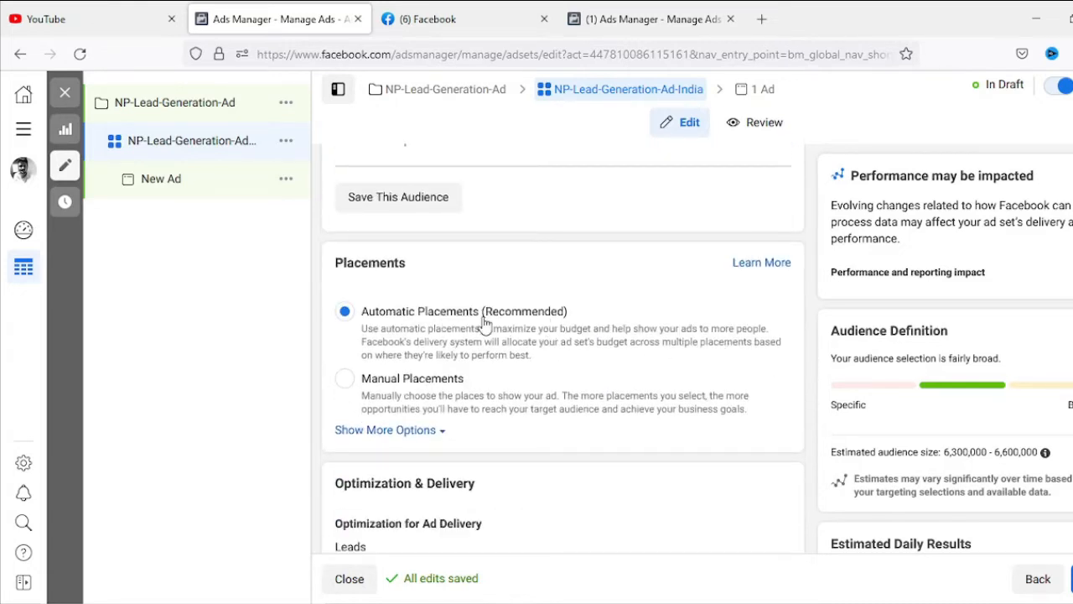
scroll(502, 332, down, 1)
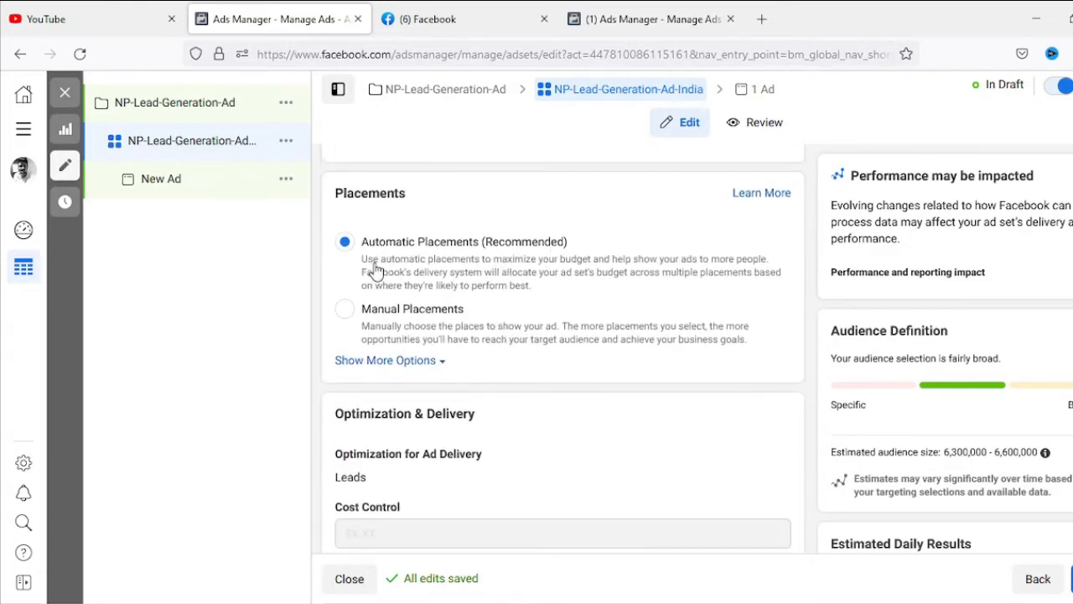
click(345, 312)
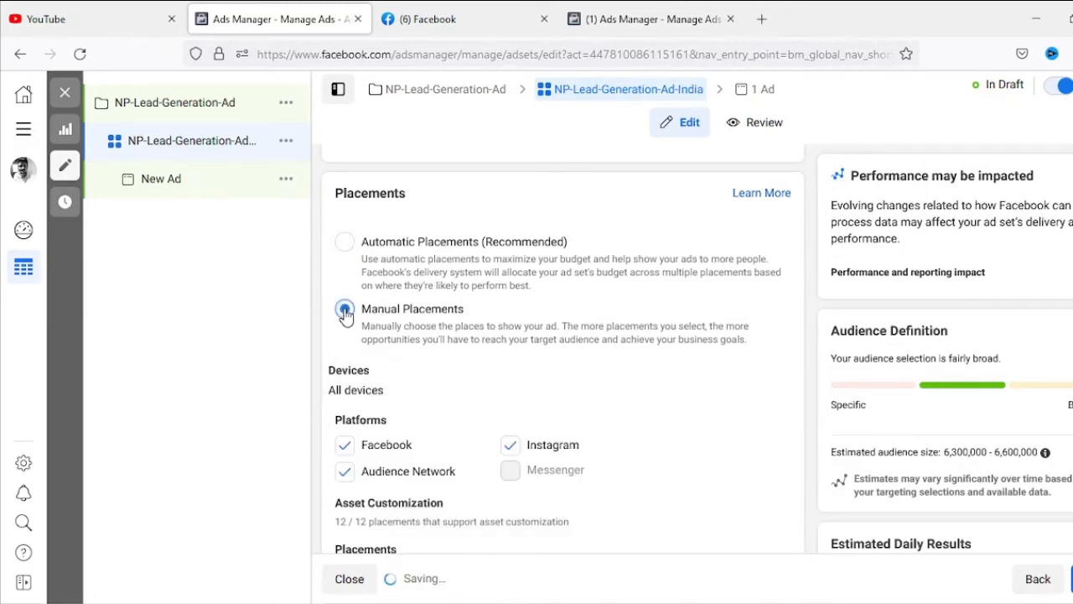
scroll(653, 357, down, 2)
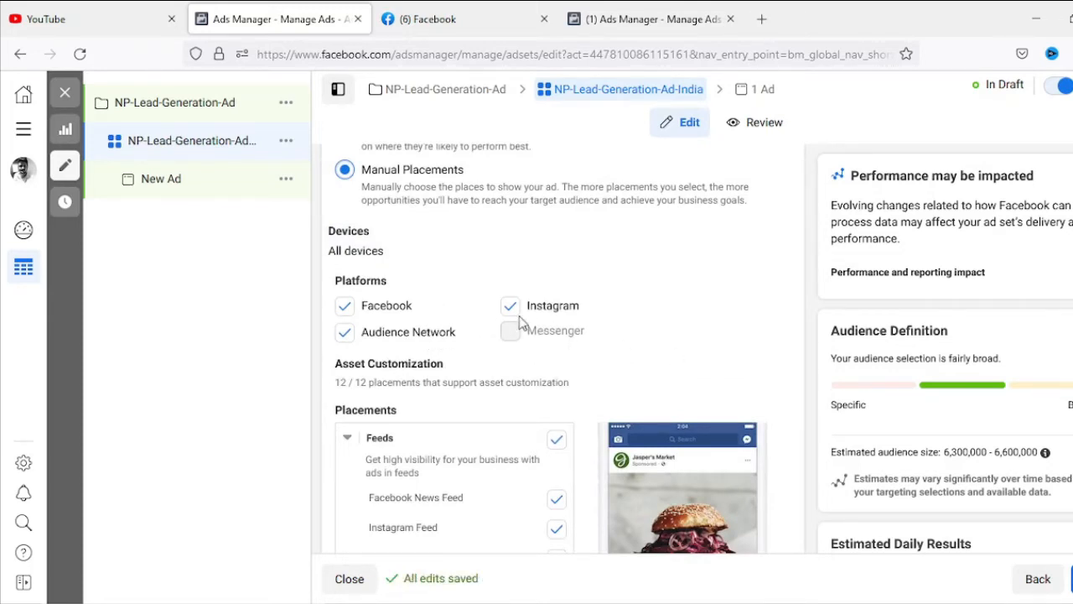
click(344, 305)
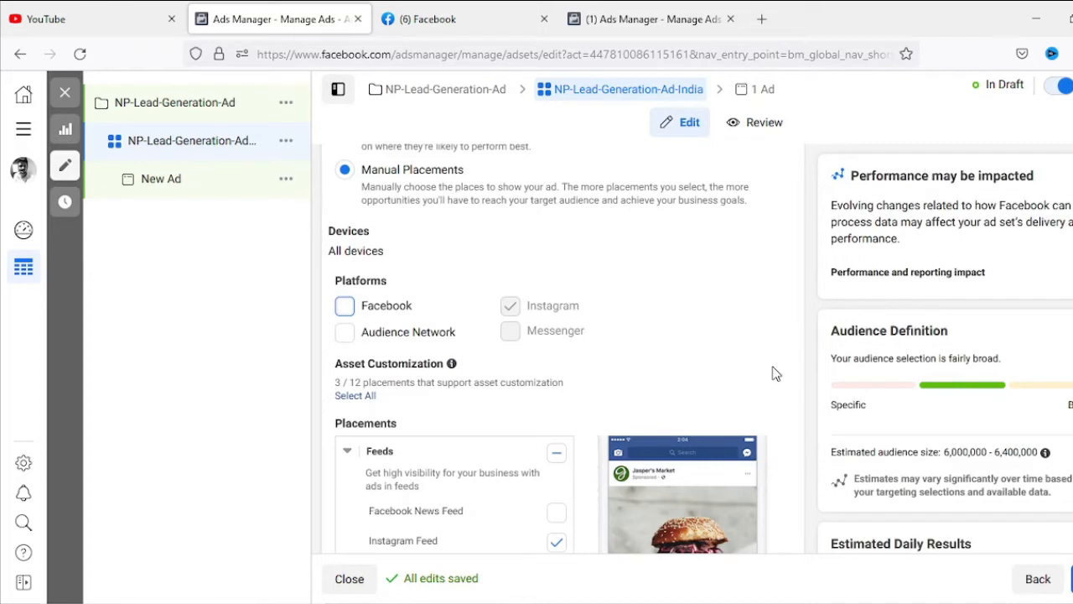
scroll(773, 374, up, 3)
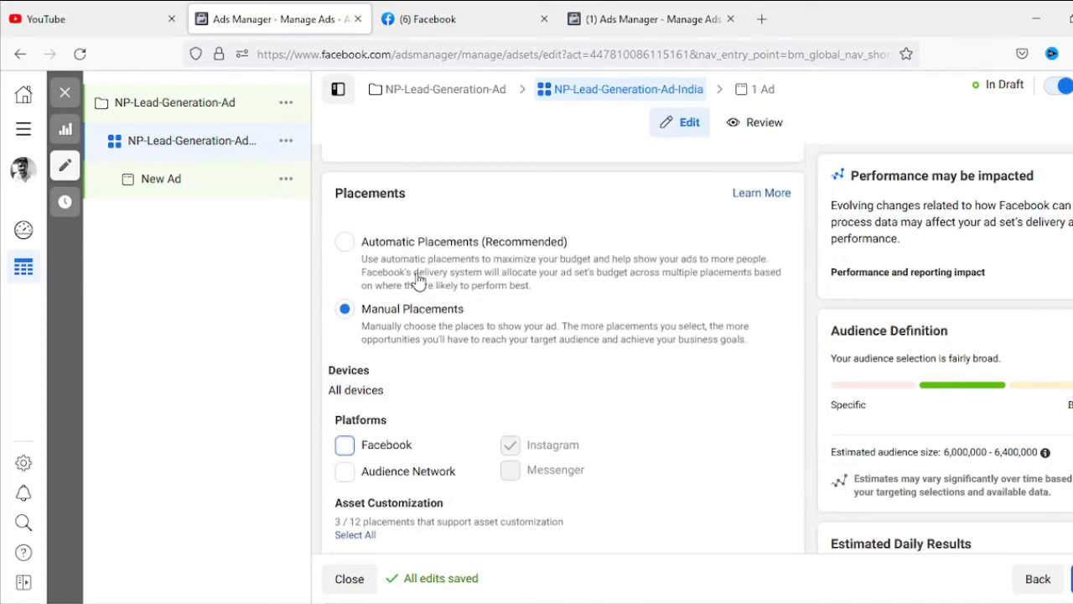
click(345, 244)
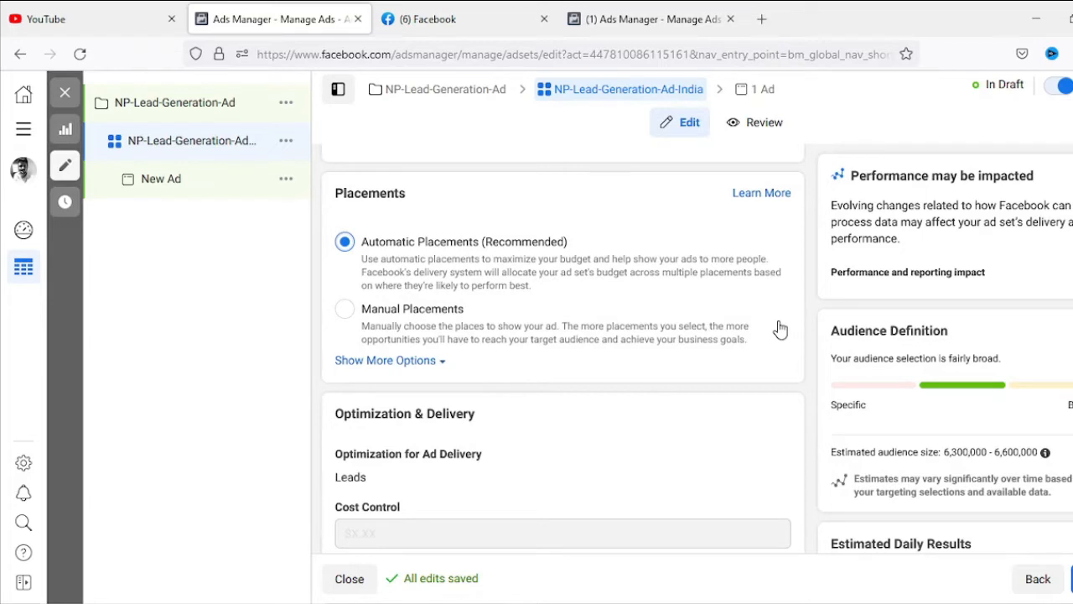
Choose Leads as the optimization for ad delivery and continue to the ad's settings.
scroll(780, 329, down, 3)
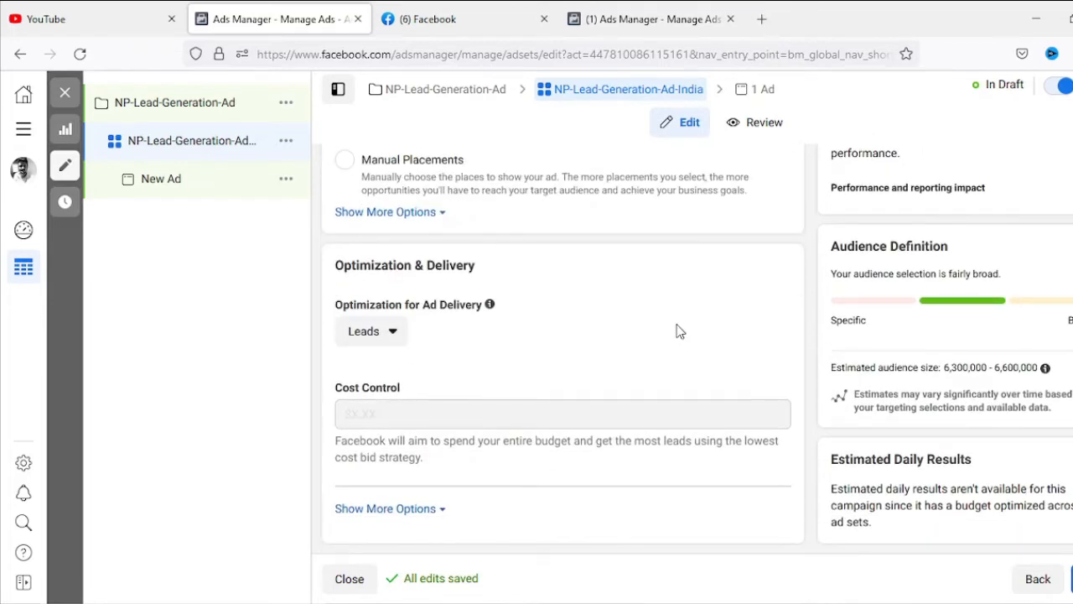
click(392, 337)
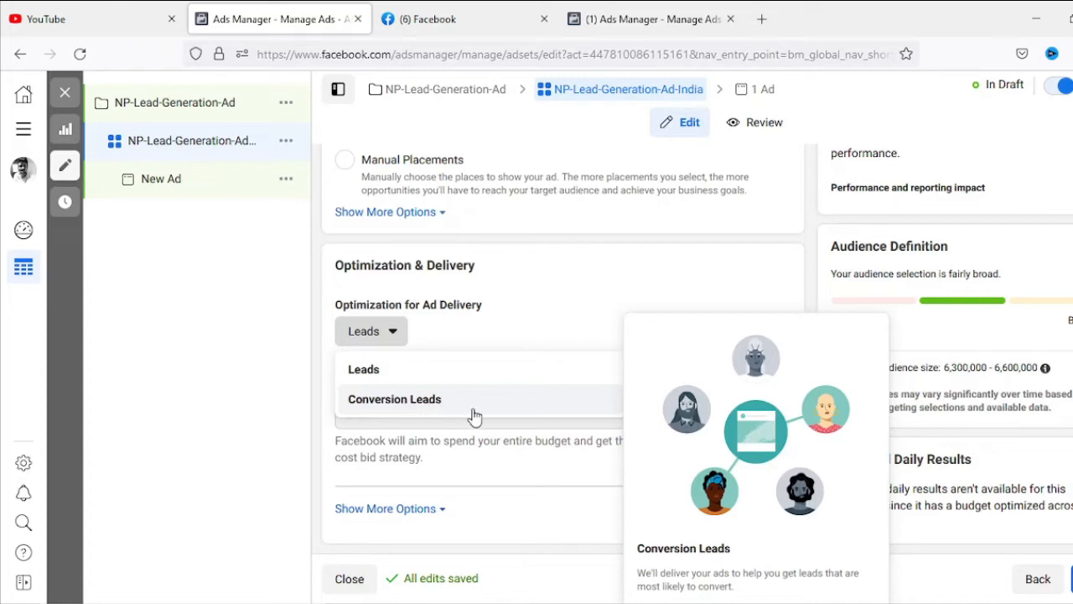
click(439, 379)
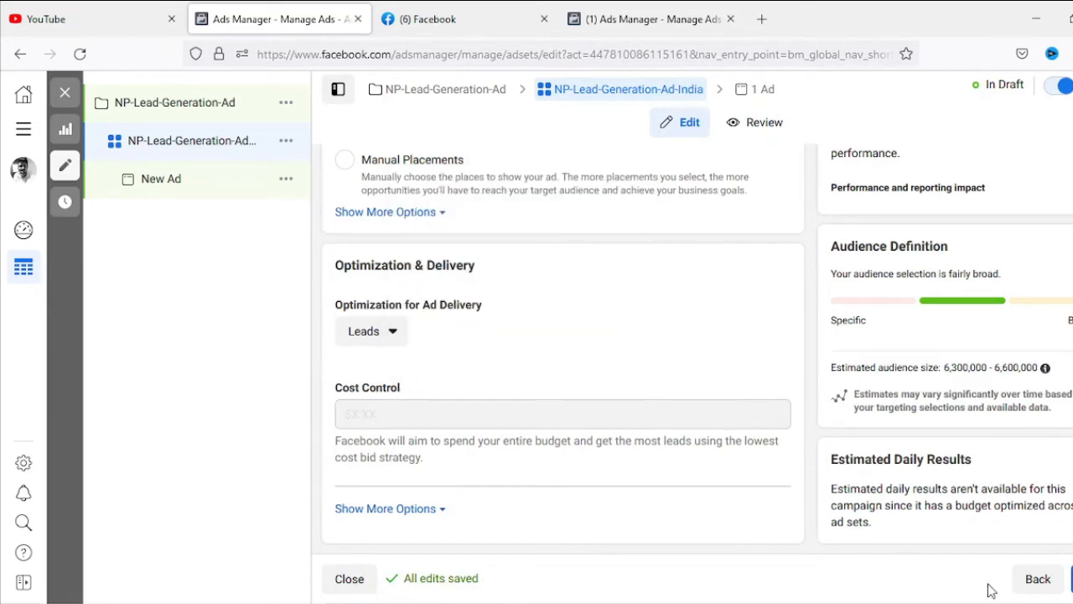
click(1071, 578)
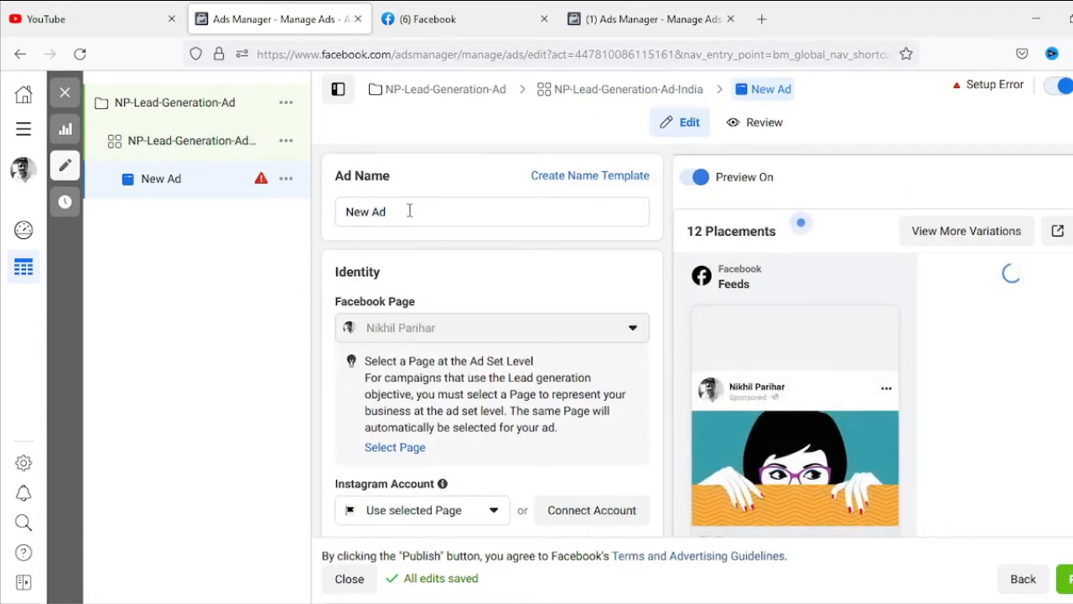
Name the ad NP-Lead-Generation-Ad-India-v1.
drag(419, 213, 315, 216)
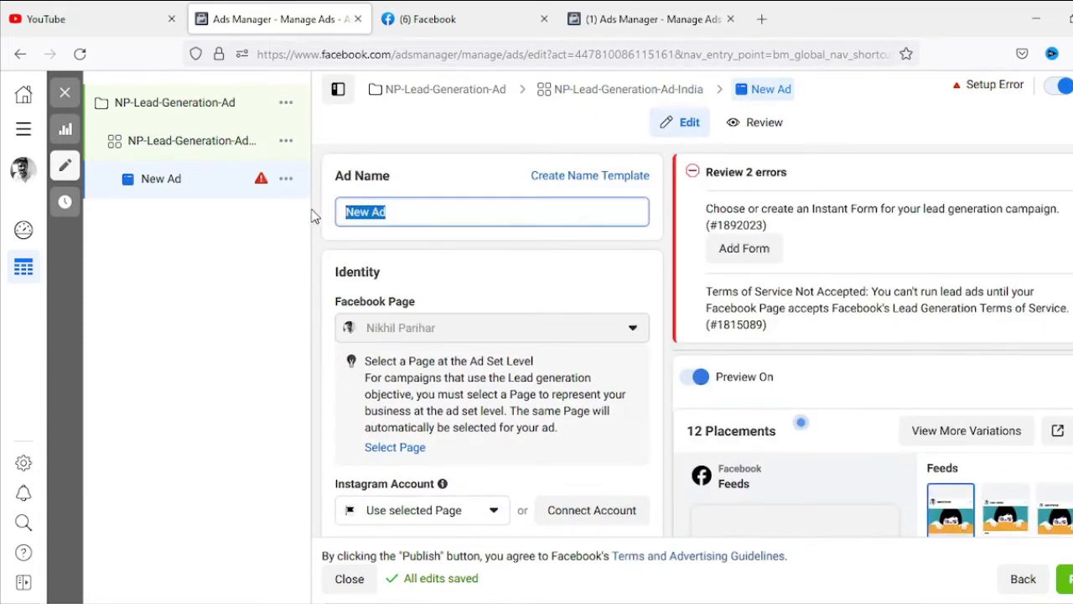
text(NP-Lead-Generation-Ad)
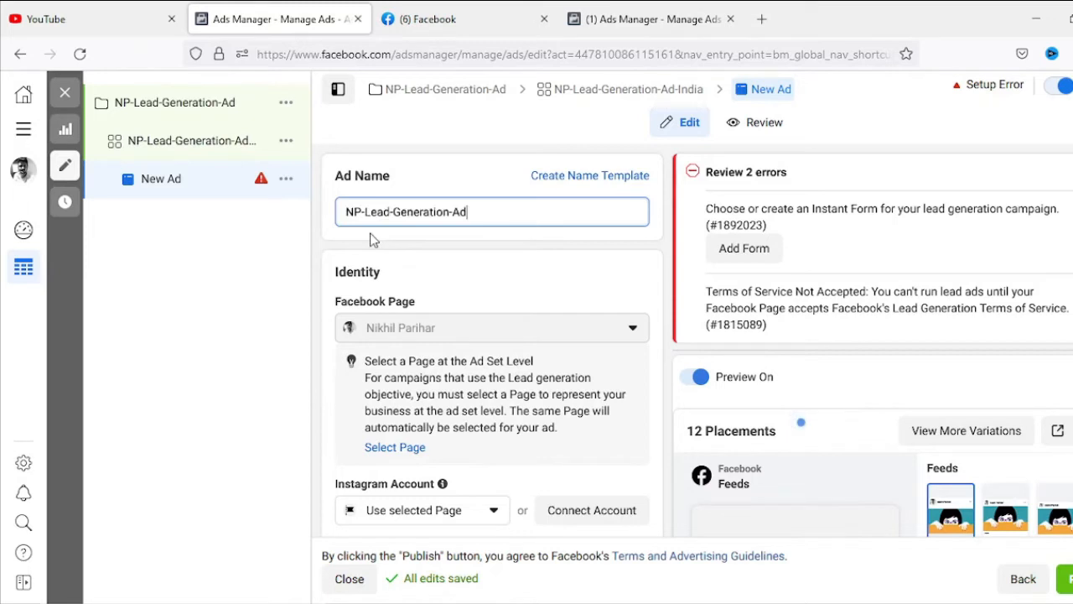
text(-)
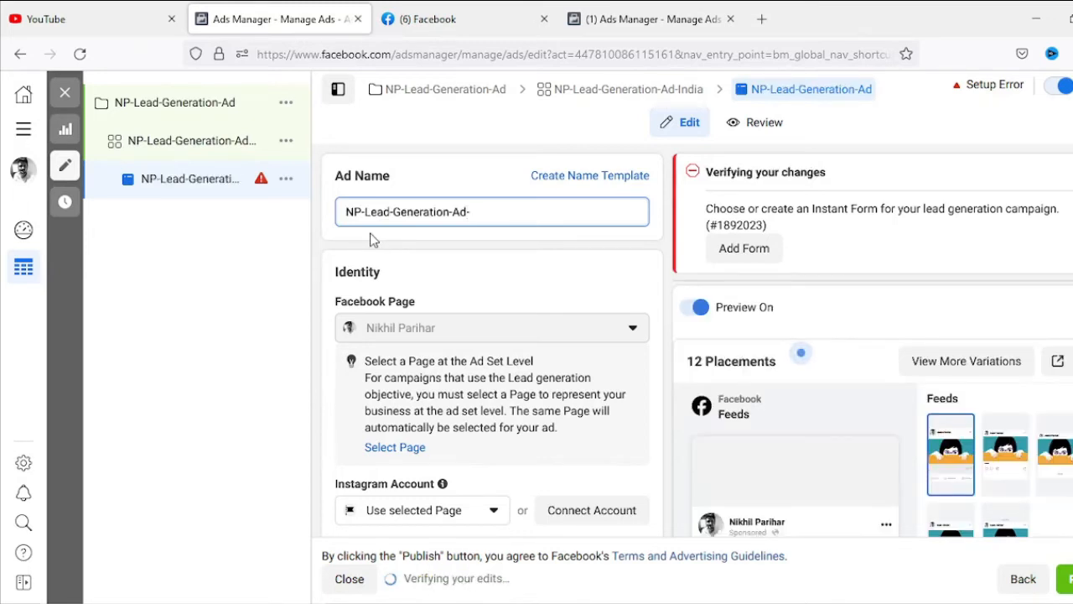
text(India-v1)
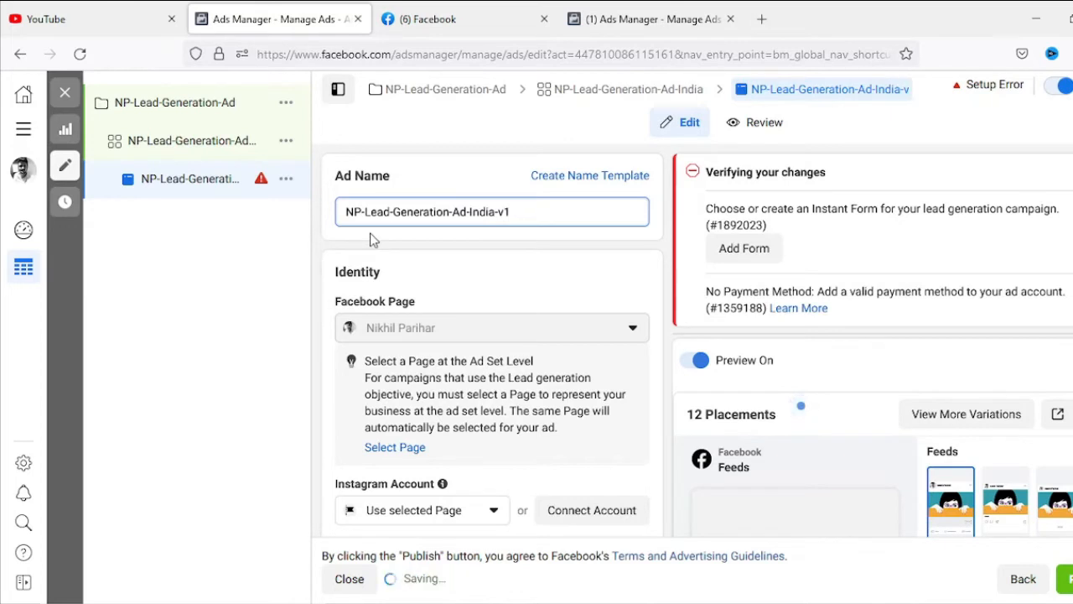
key(ctrl+a)
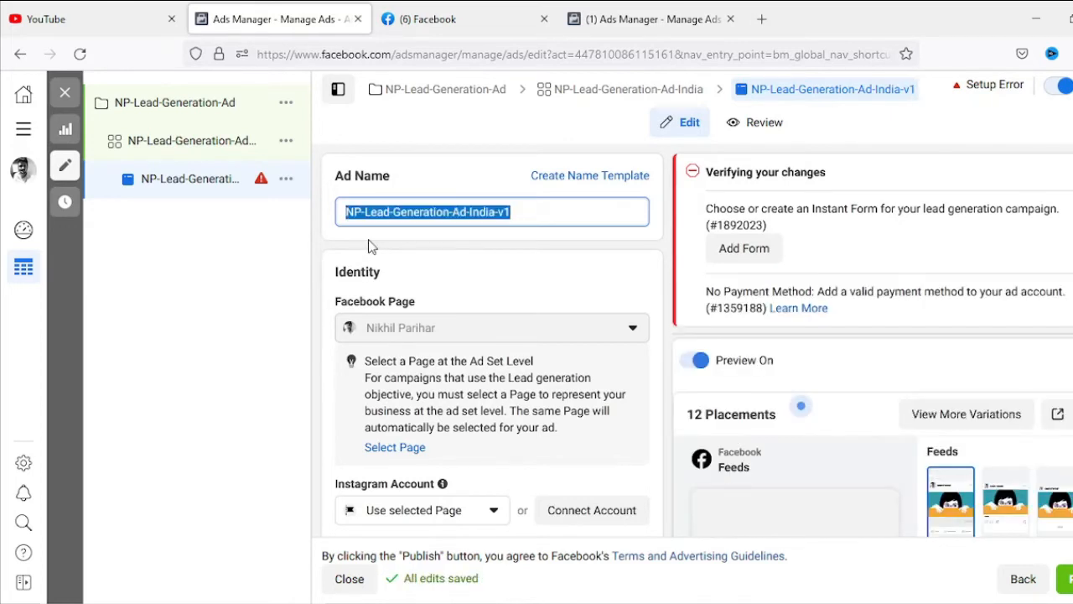
click(371, 248)
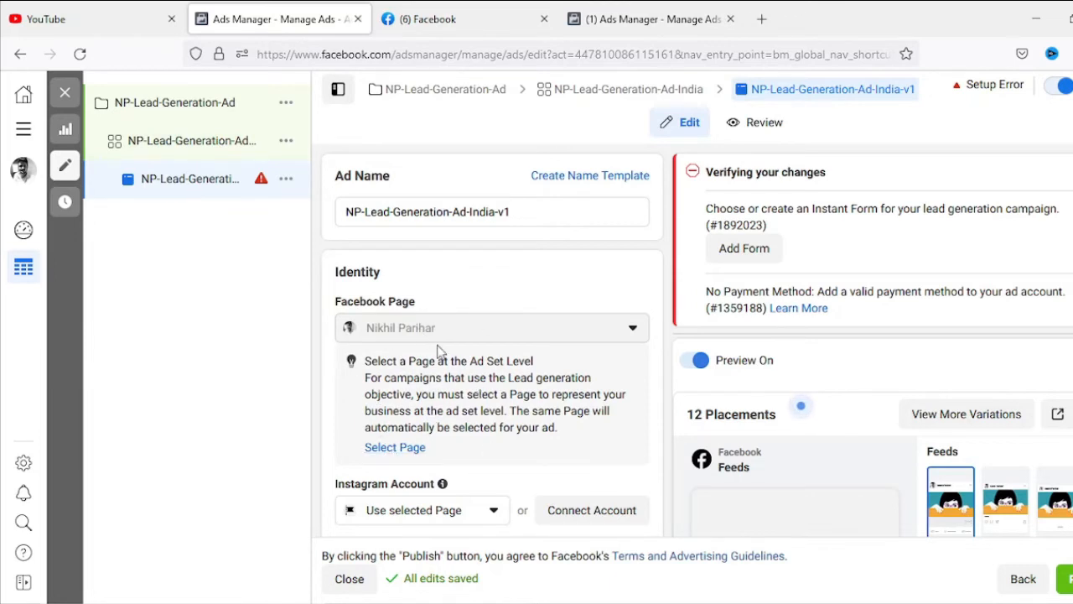
Set the ad's Instagram account to Use selected Page.
scroll(536, 335, down, 3)
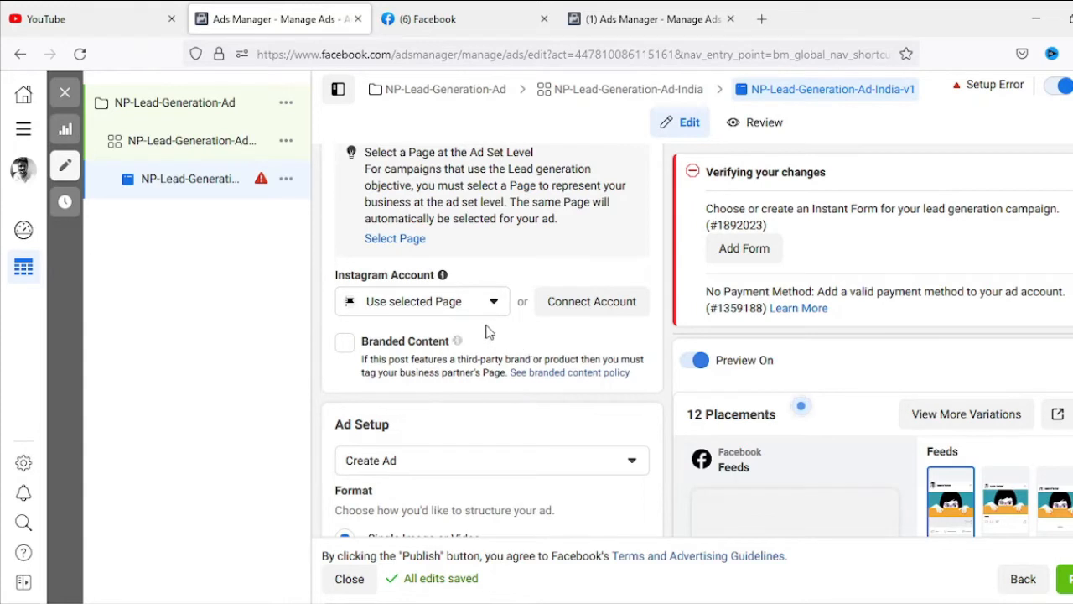
click(352, 300)
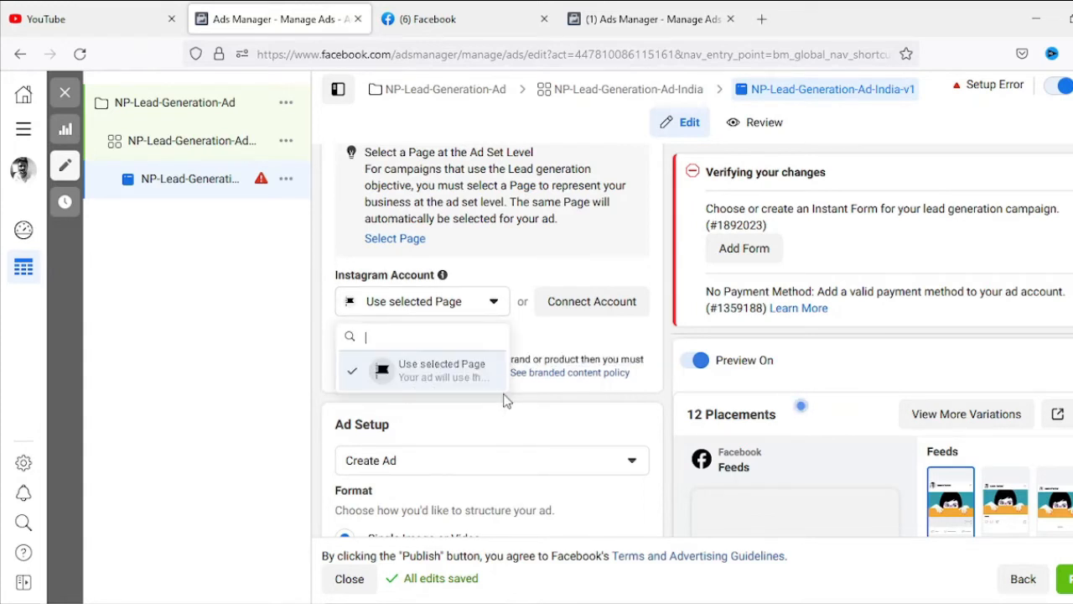
click(592, 332)
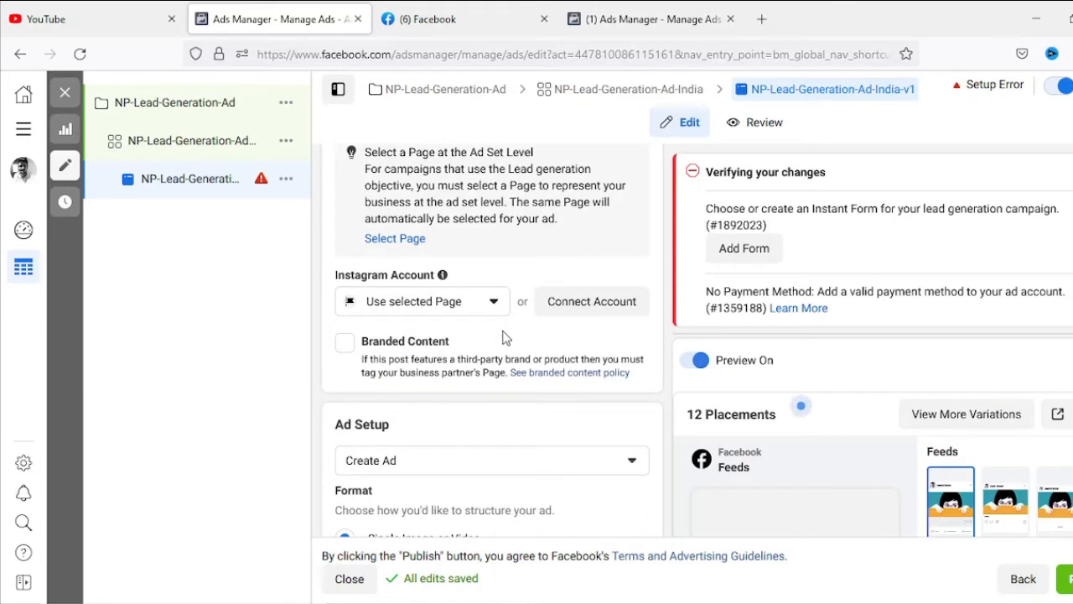
click(485, 310)
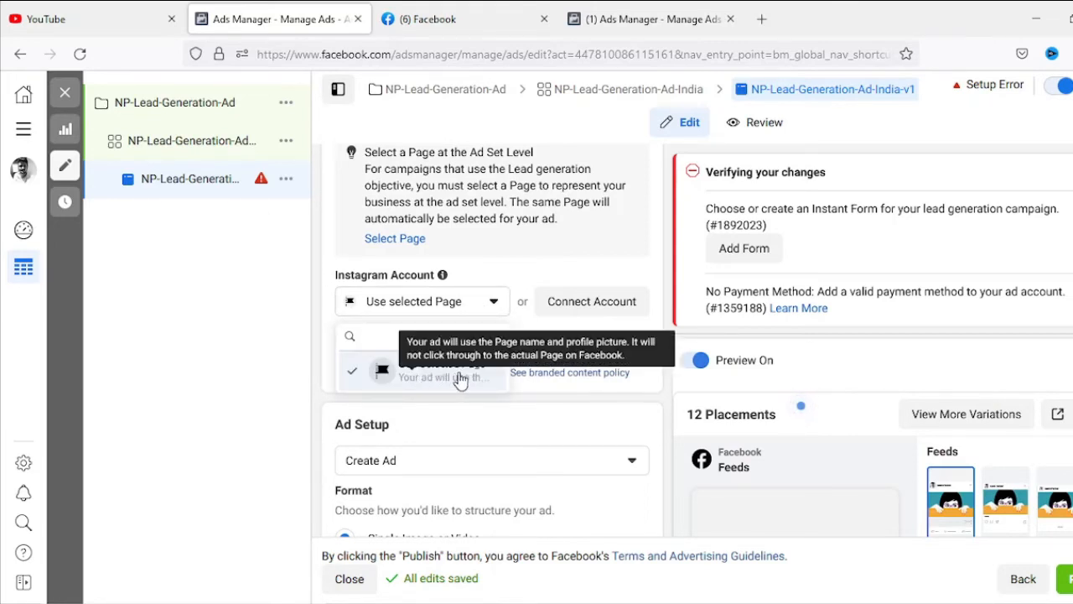
click(466, 379)
Add the 1080 × 1080 Black Friday Sale account image as the ad's media, accepting the original crops for all placements.
scroll(520, 335, down, 3)
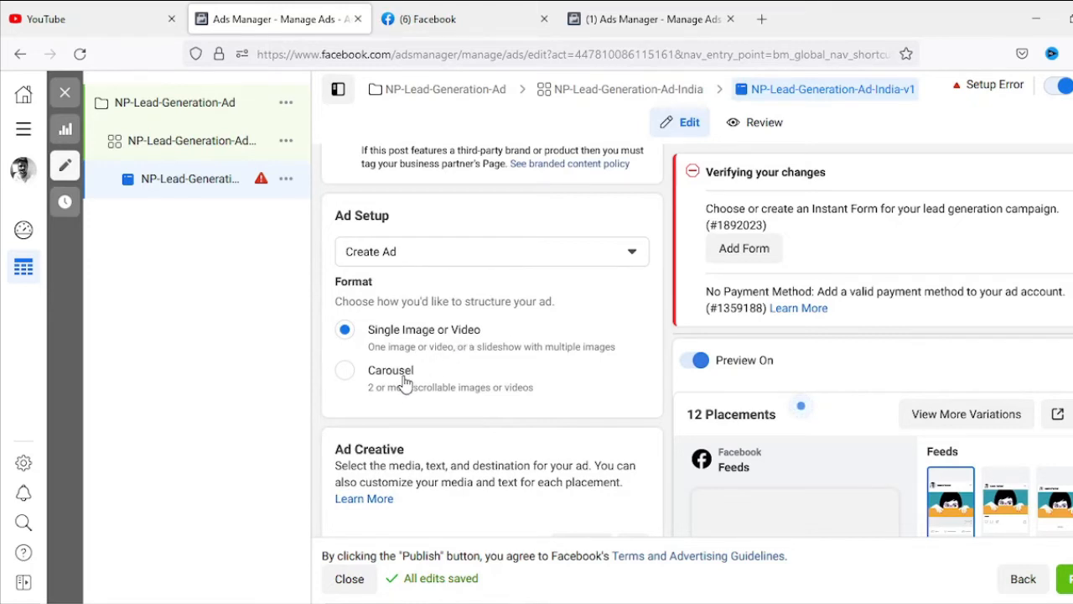
scroll(404, 382, up, 1)
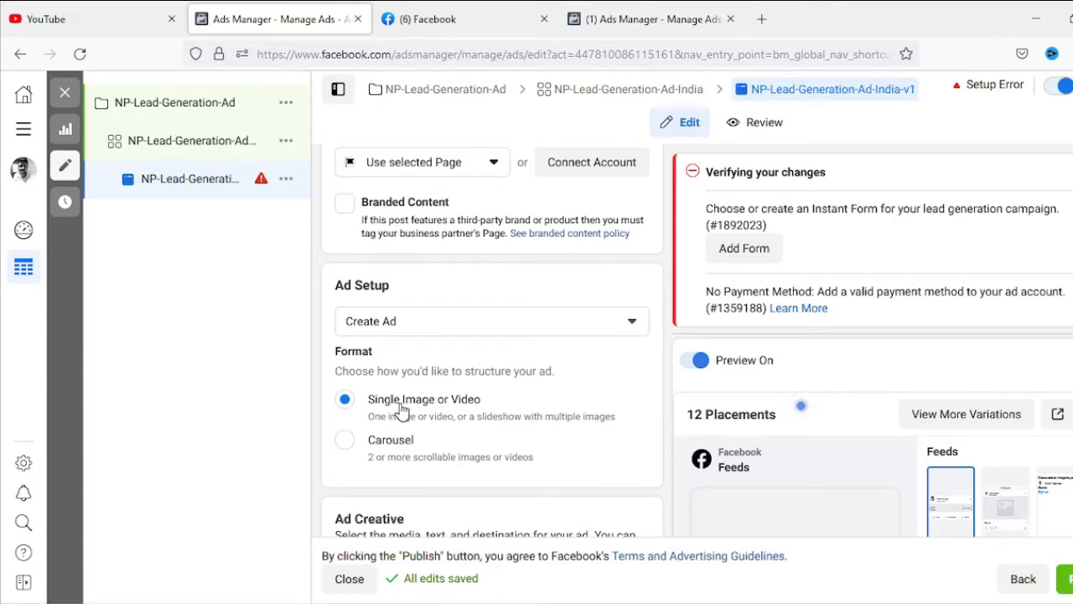
scroll(524, 412, down, 5)
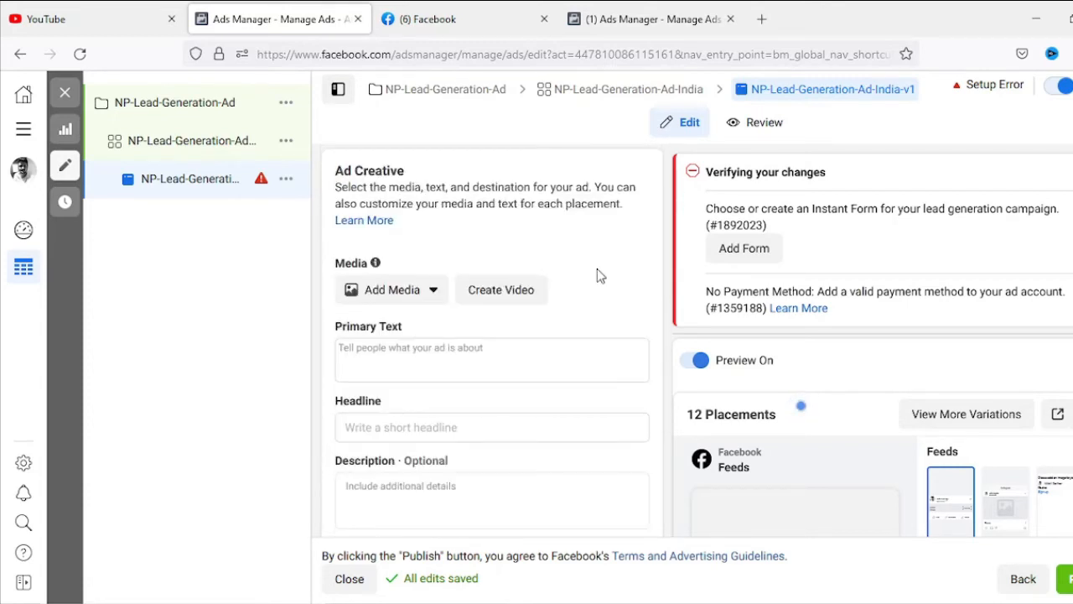
click(425, 294)
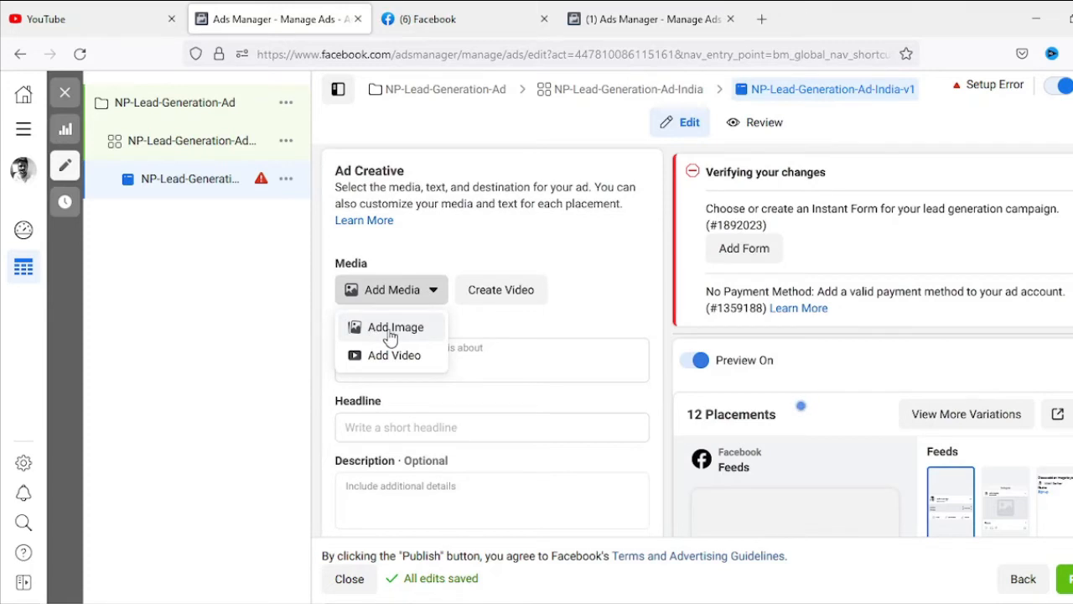
click(392, 334)
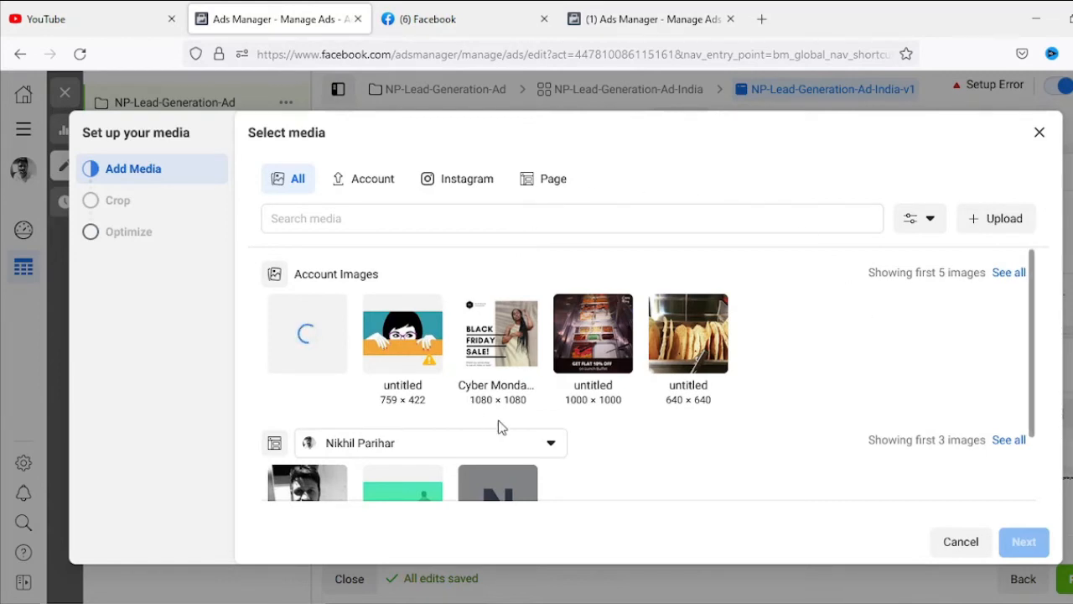
click(503, 356)
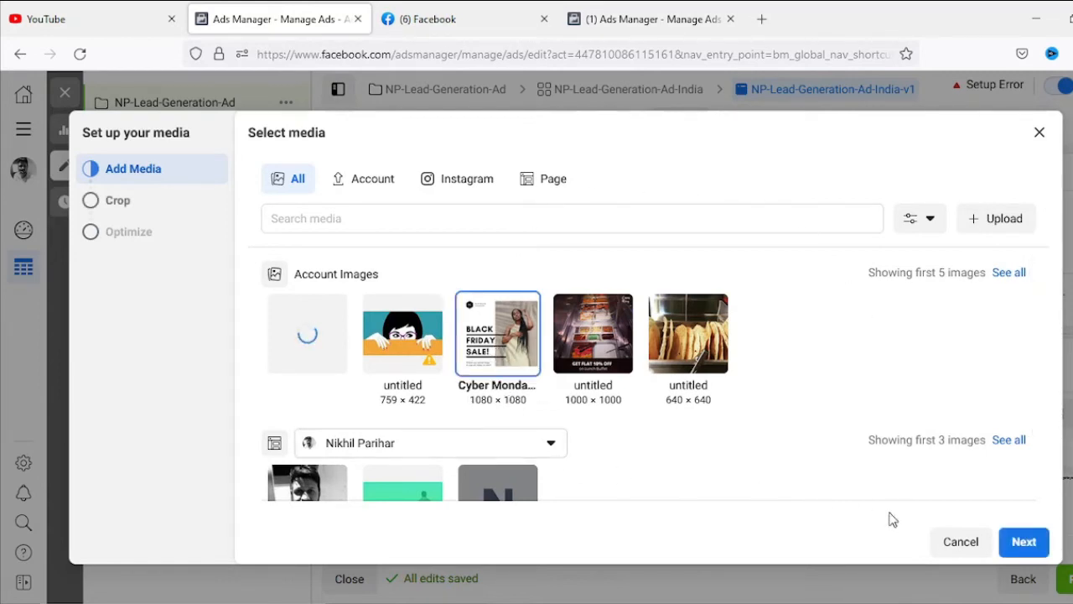
click(1035, 558)
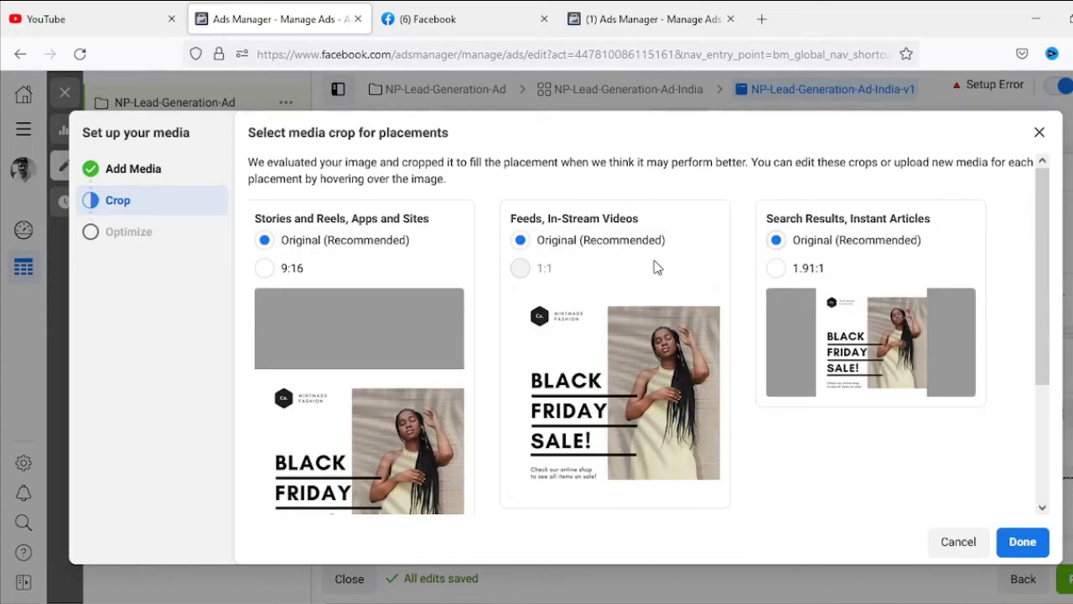
click(1022, 542)
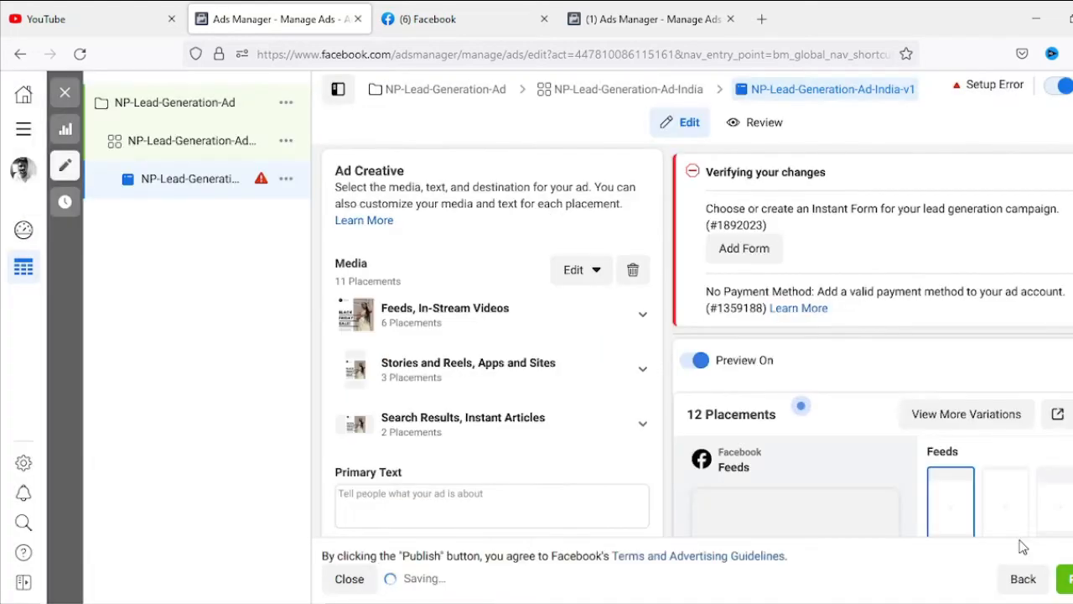
Enter "Digital Marketing Course" as the ad's primary text.
scroll(439, 230, down, 4)
click(440, 230)
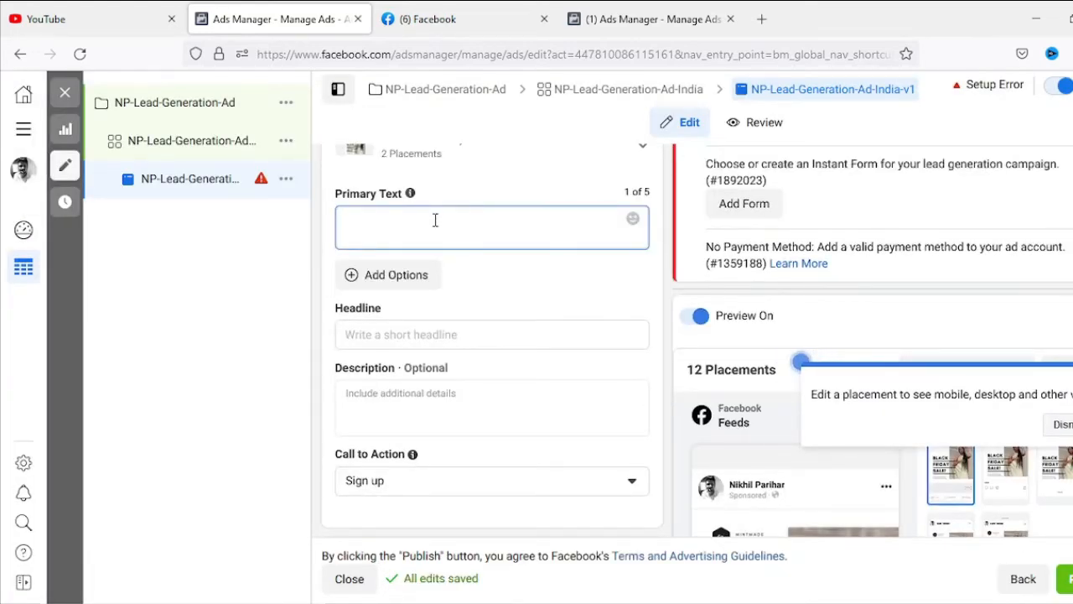
text(Digital M)
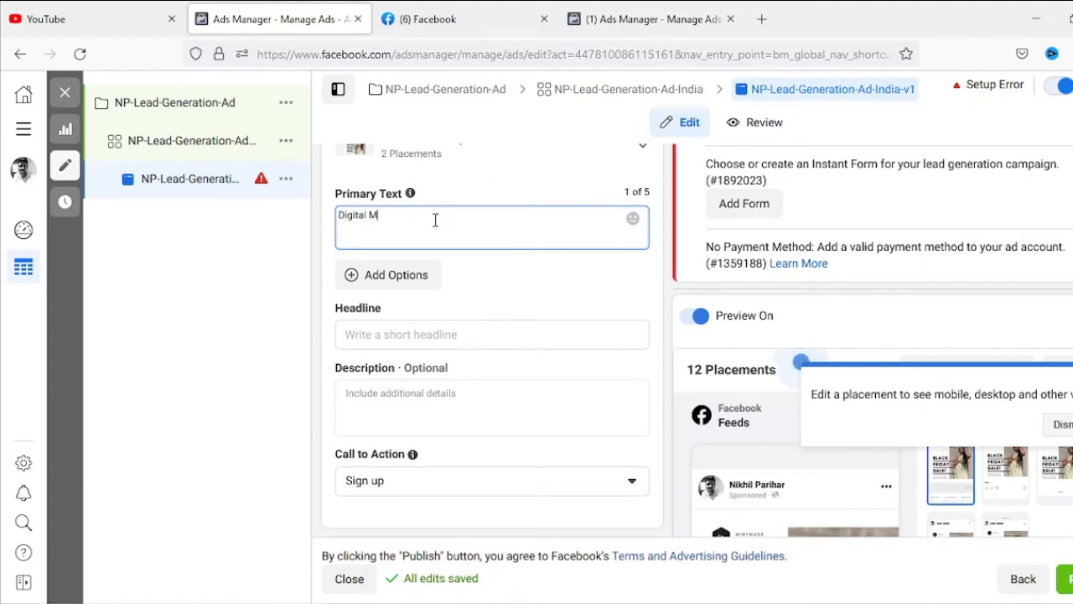
text(arketing Course)
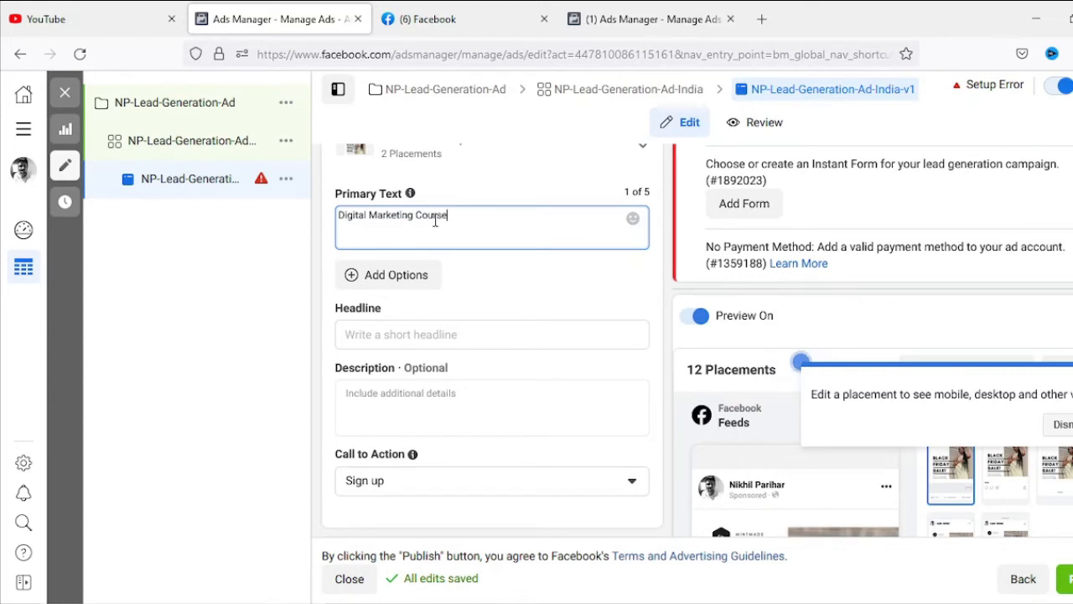
Reuse the primary text for the ad's headline, making it "No. 1 Digital Marketing Course".
key(ctrl+a)
key(ctrl+c)
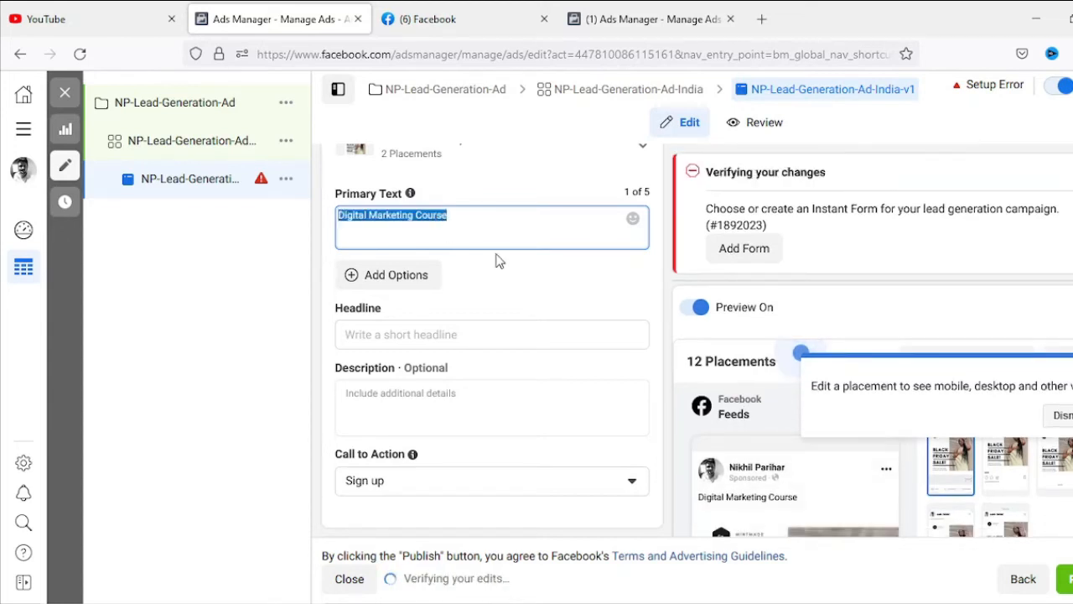
click(516, 267)
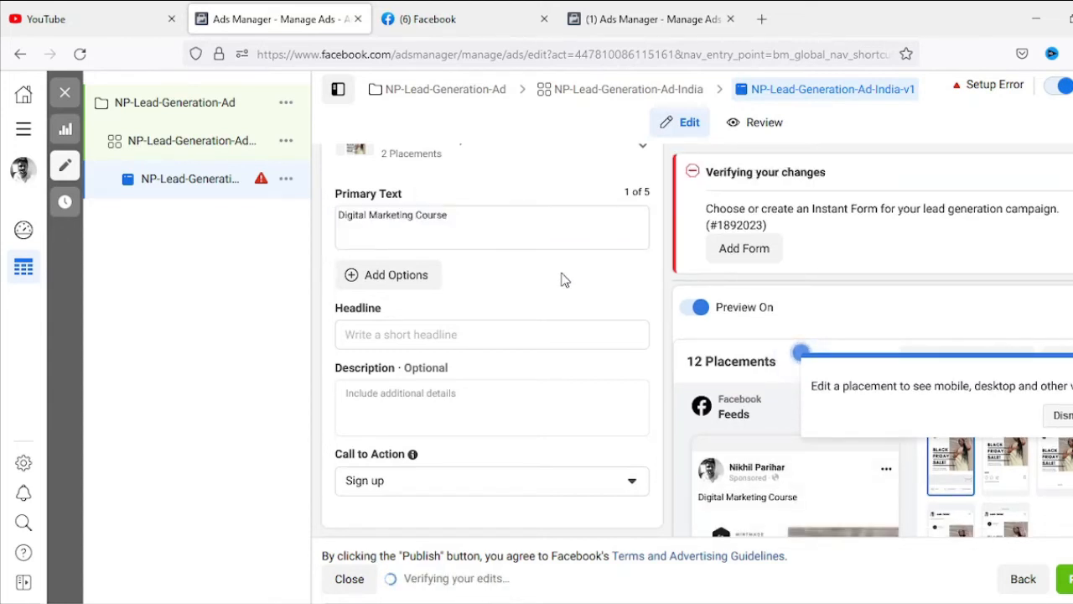
click(471, 333)
key(ctrl+v)
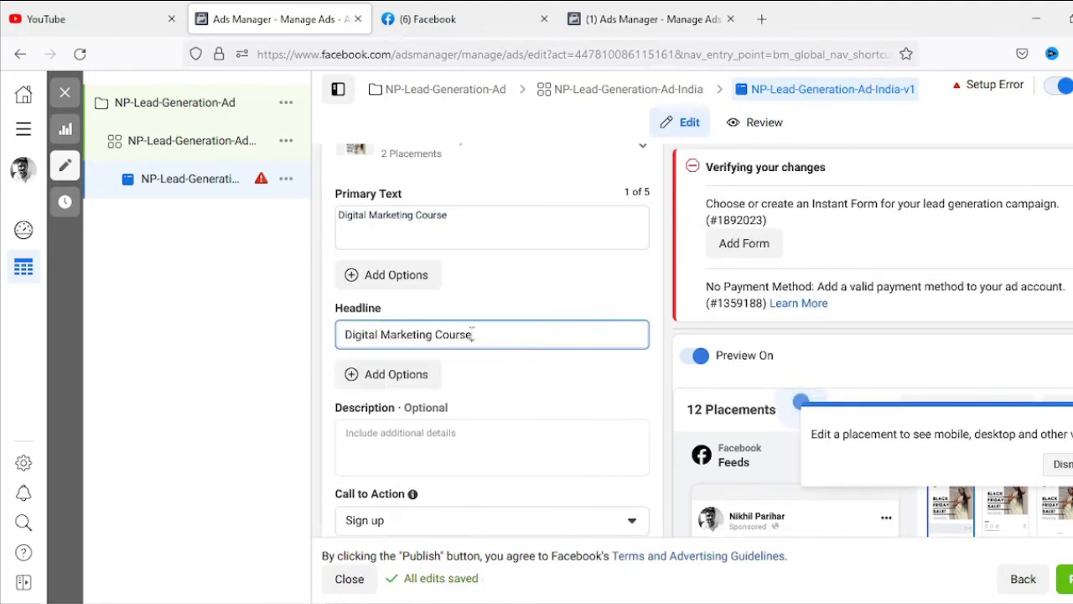
click(346, 333)
text(No. 1)
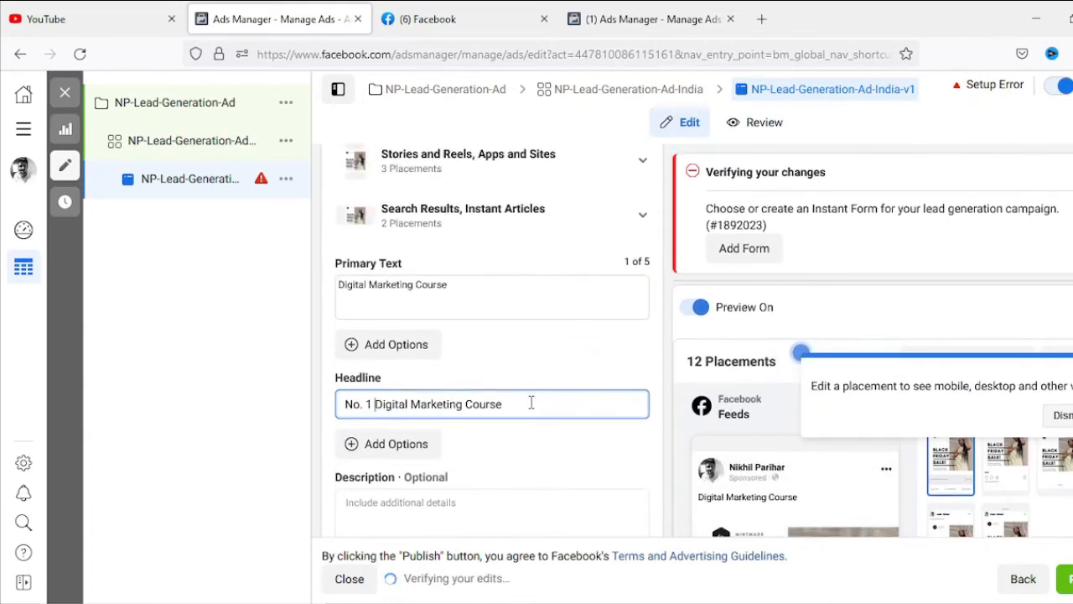
Copy the headline "No. 1 Digital Marketing Course" into the ad's description and dismiss the placement-editing tip over the preview.
drag(532, 403, 327, 415)
key(ctrl+c)
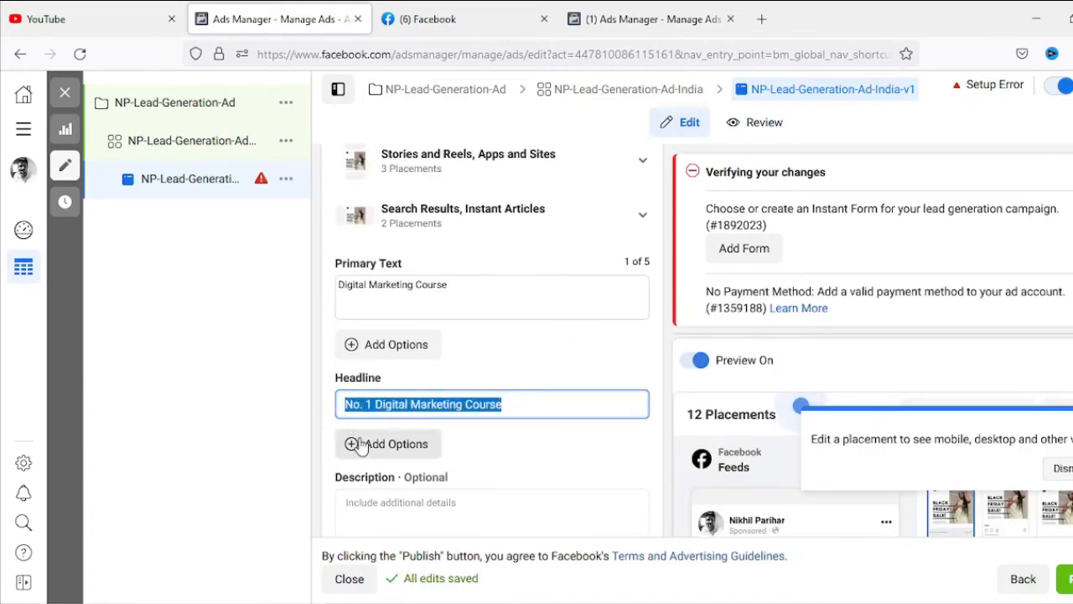
scroll(347, 444, down, 2)
click(381, 361)
click(381, 373)
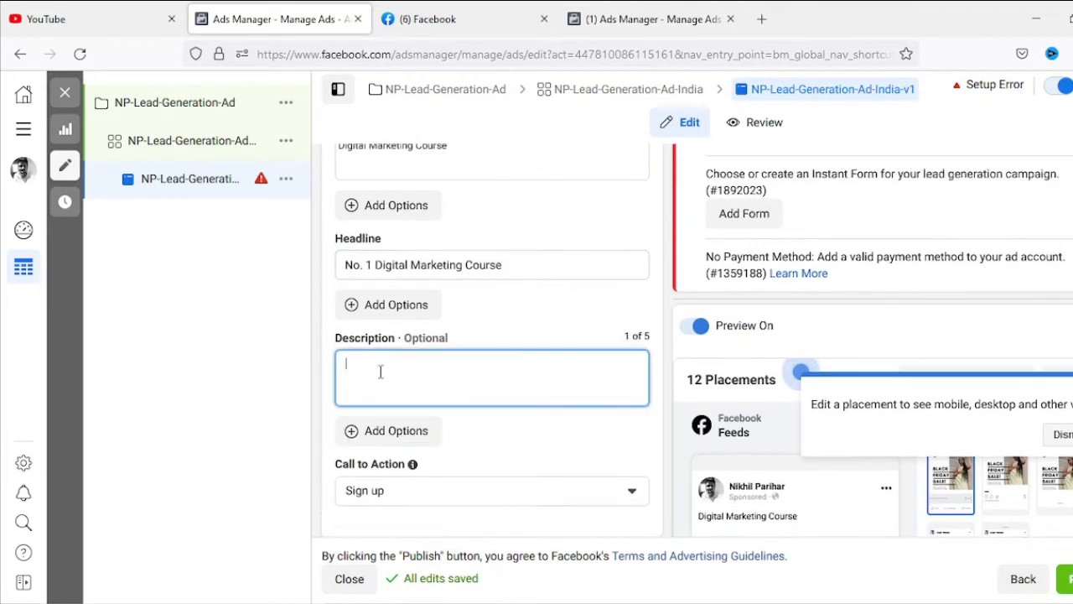
key(ctrl+v)
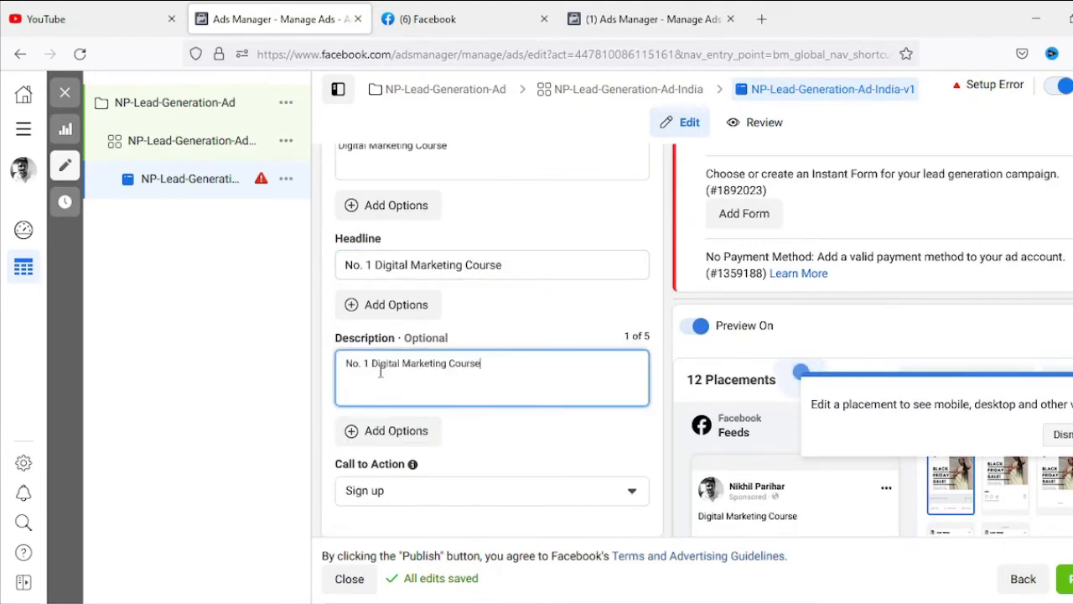
click(670, 360)
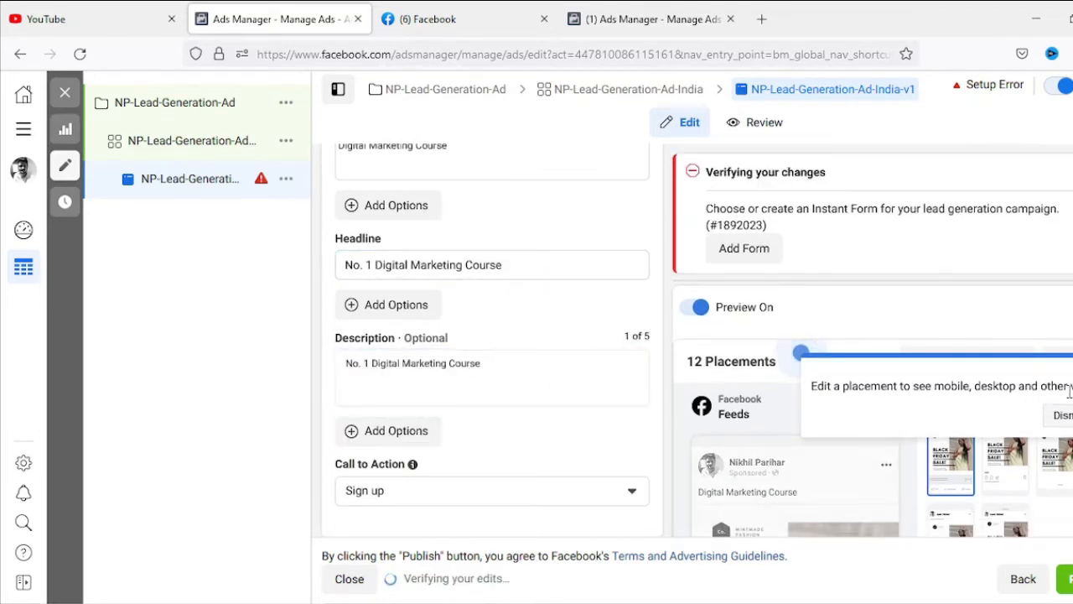
click(1065, 415)
scroll(882, 384, down, 1)
scroll(882, 384, down, 4)
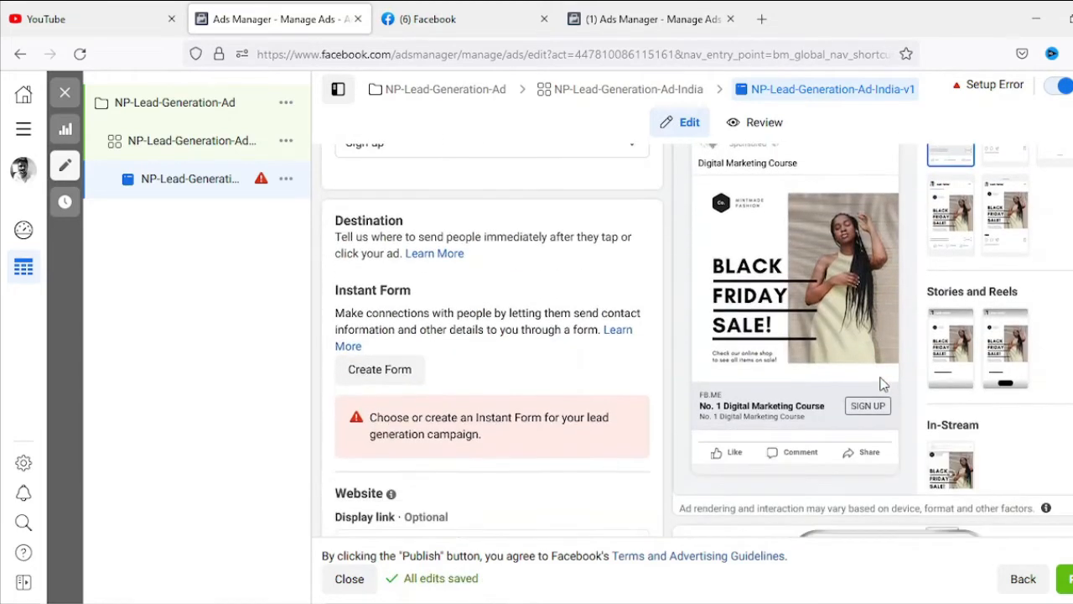
Set the ad's call to action to Learn More.
scroll(802, 233, up, 1)
click(503, 212)
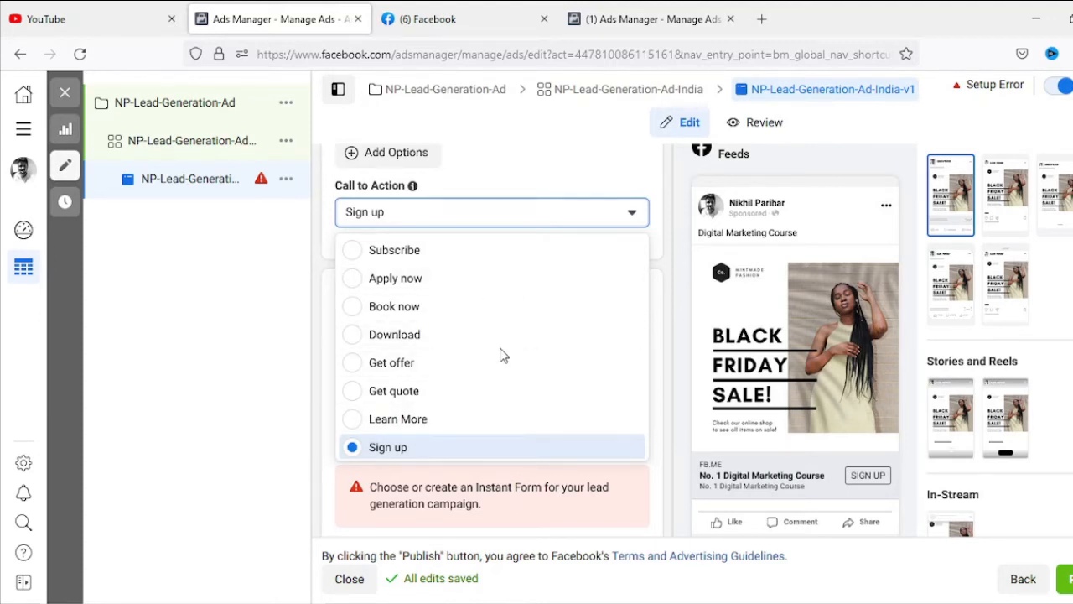
click(393, 283)
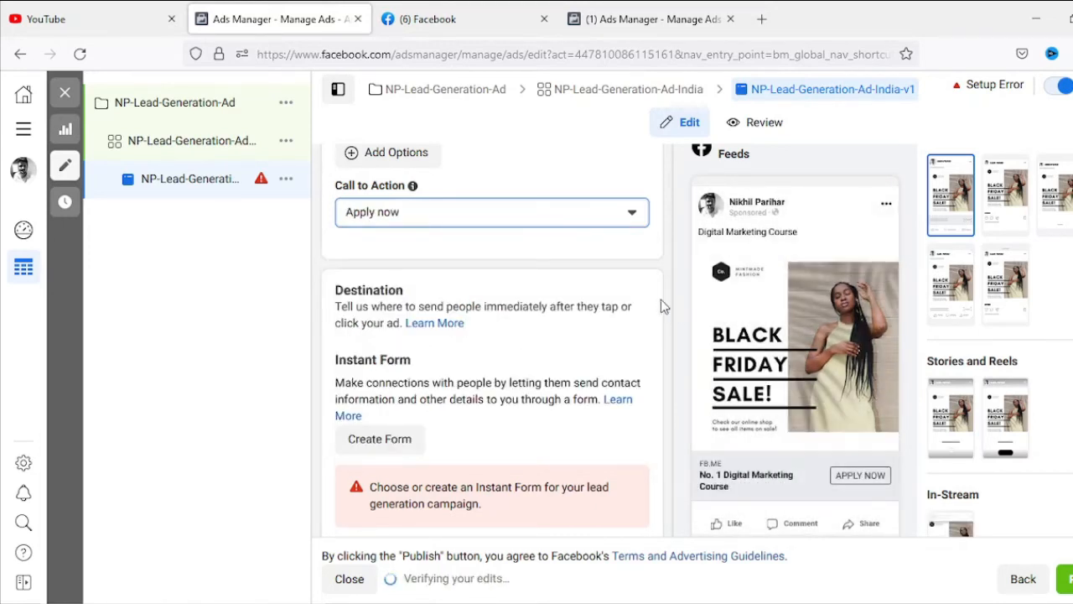
click(599, 216)
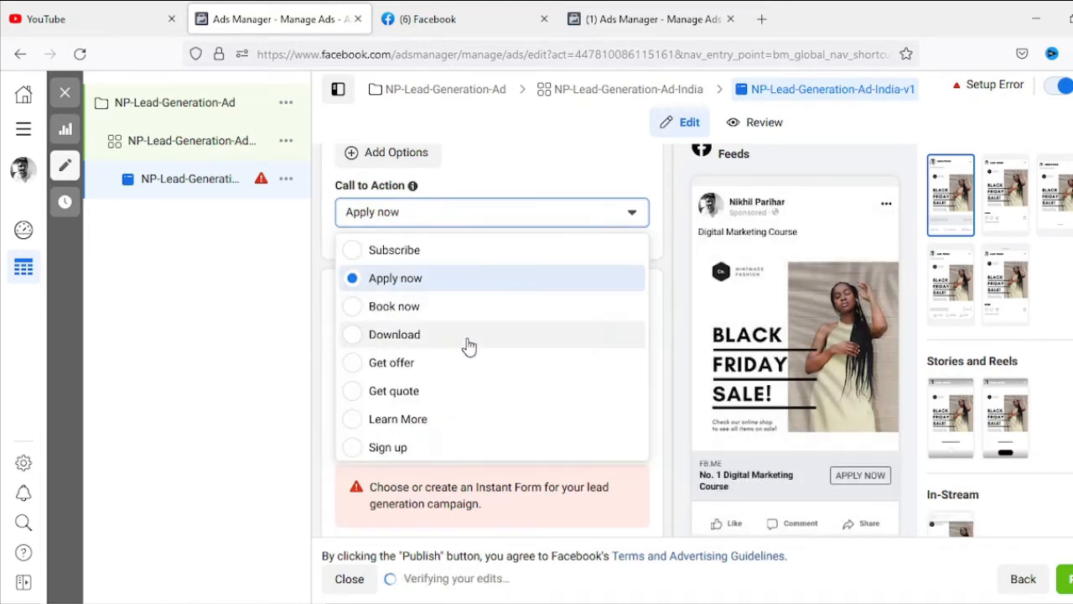
click(403, 423)
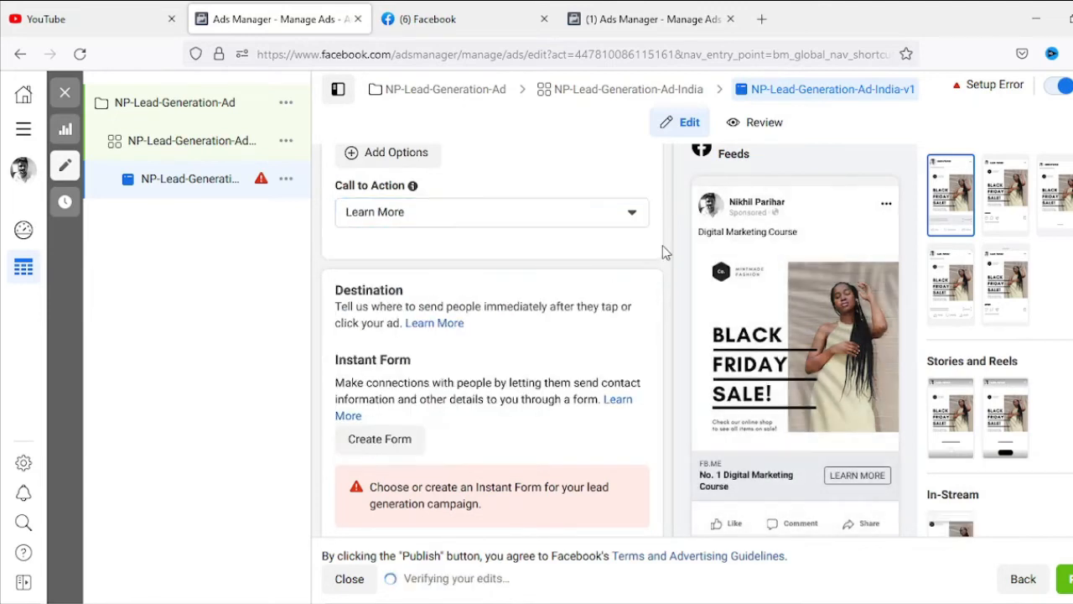
Start a new instant form for the ad's destination and name it Form 1.
scroll(643, 280, down, 1)
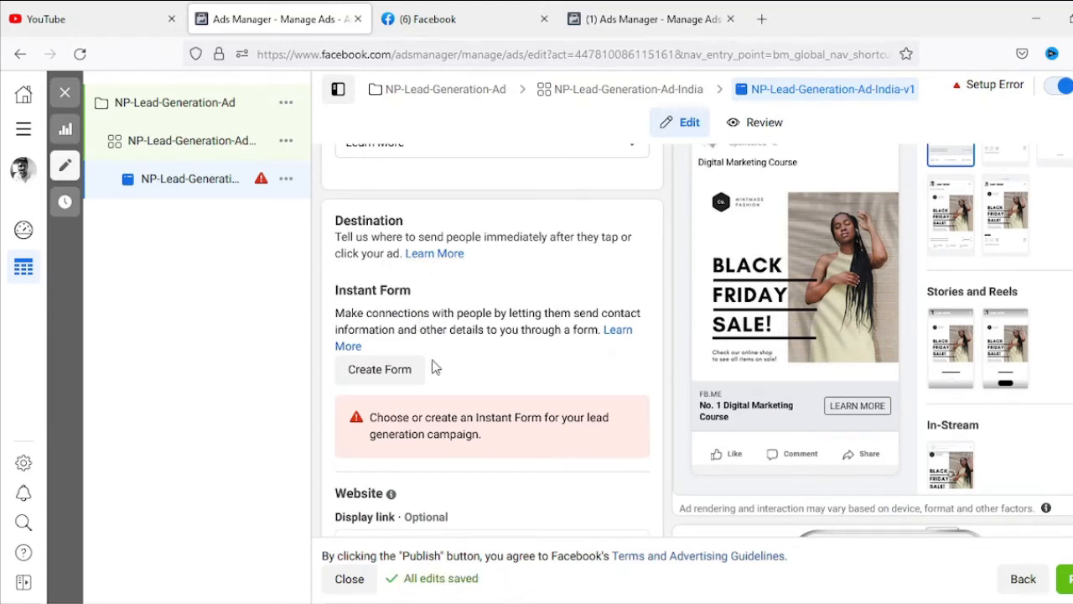
click(392, 381)
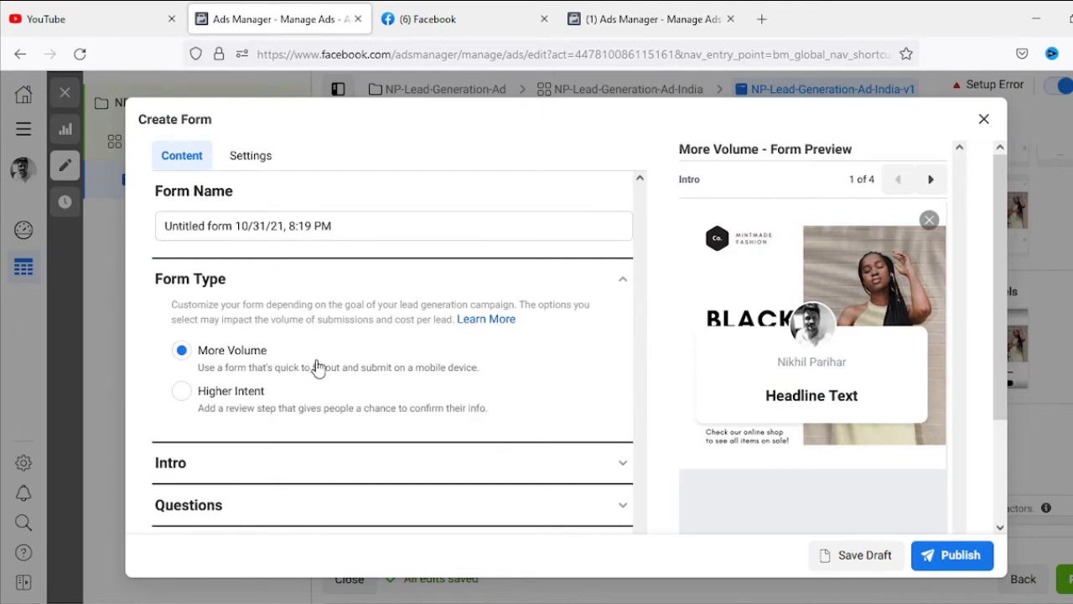
triple_click(343, 227)
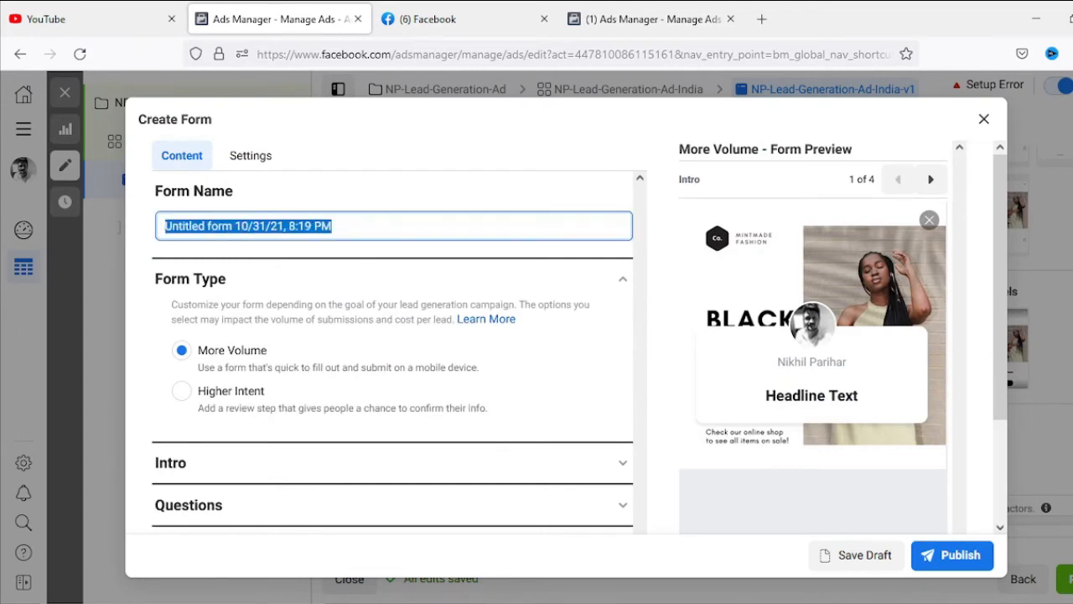
text(No. 1 Digital Marketing Course)
drag(326, 230, 108, 228)
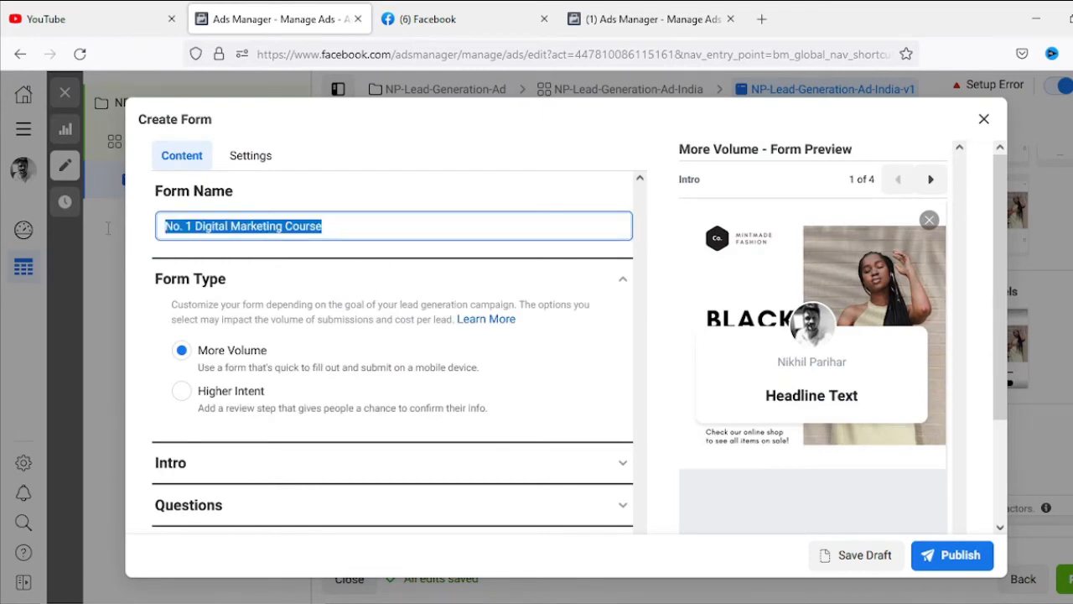
text(F)
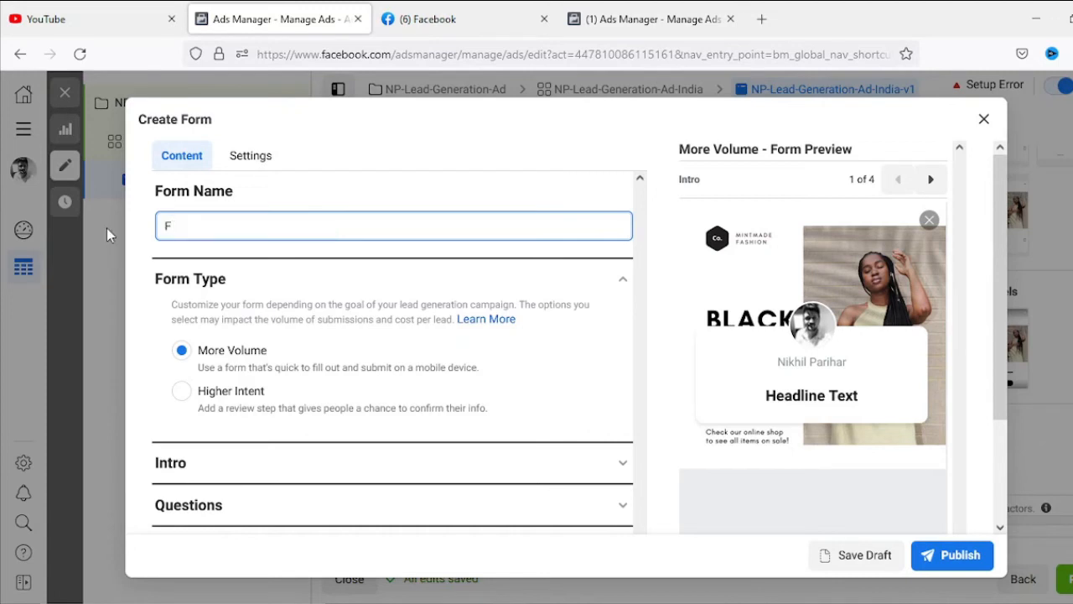
text(orm 1)
Try the Higher Intent form type and switch the form back to More Volume.
scroll(290, 299, down, 1)
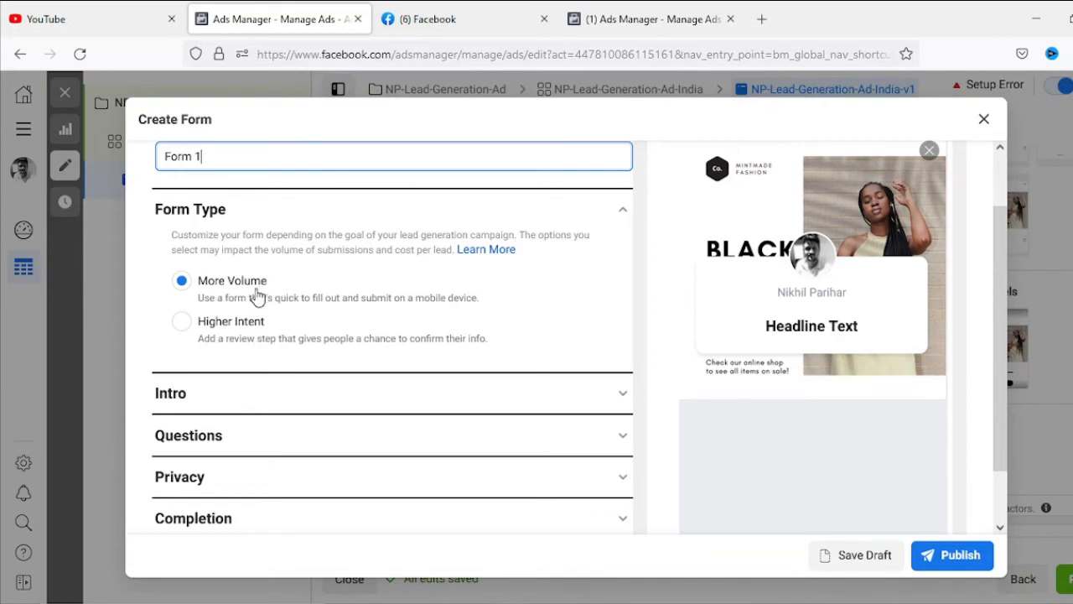
click(183, 327)
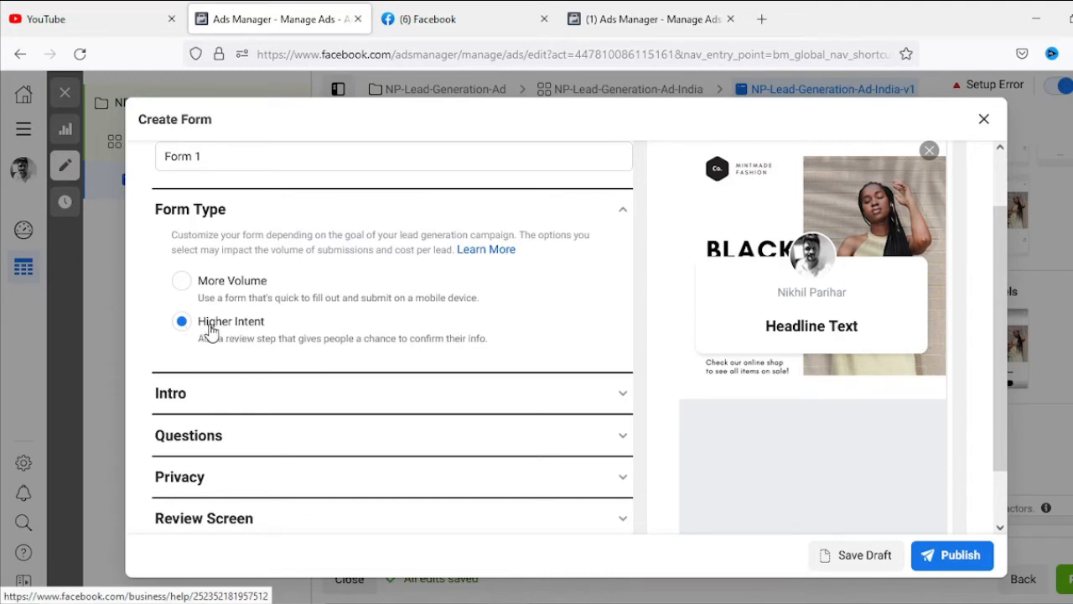
scroll(249, 335, down, 1)
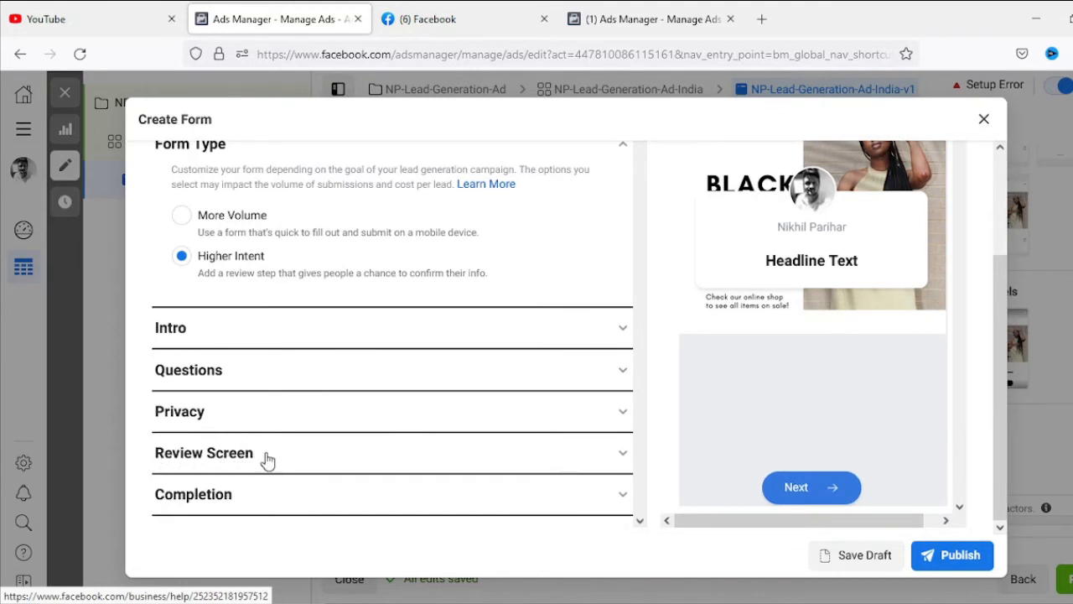
click(182, 216)
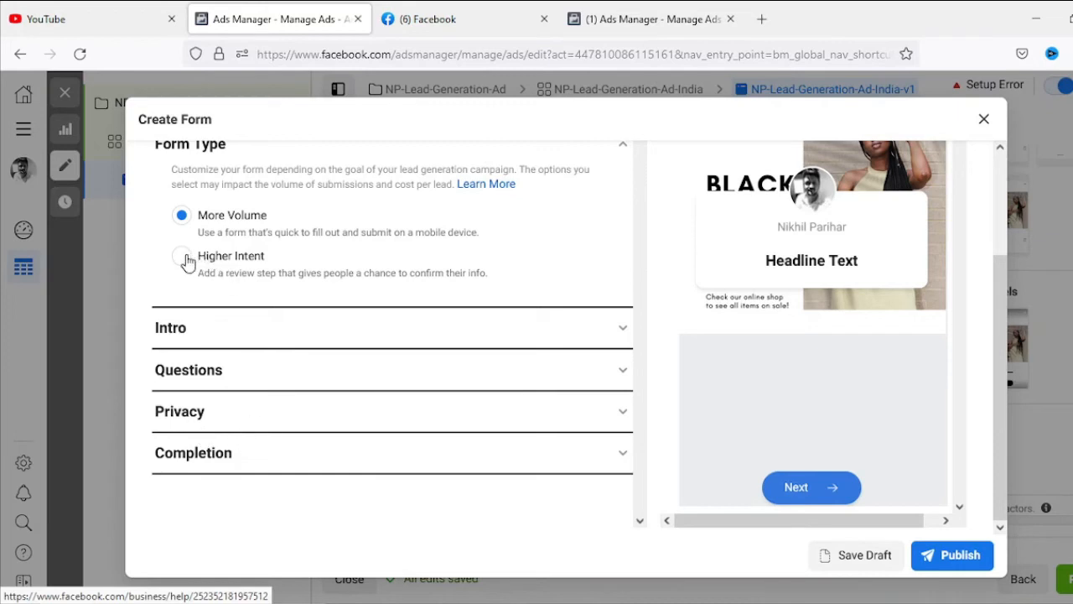
click(182, 256)
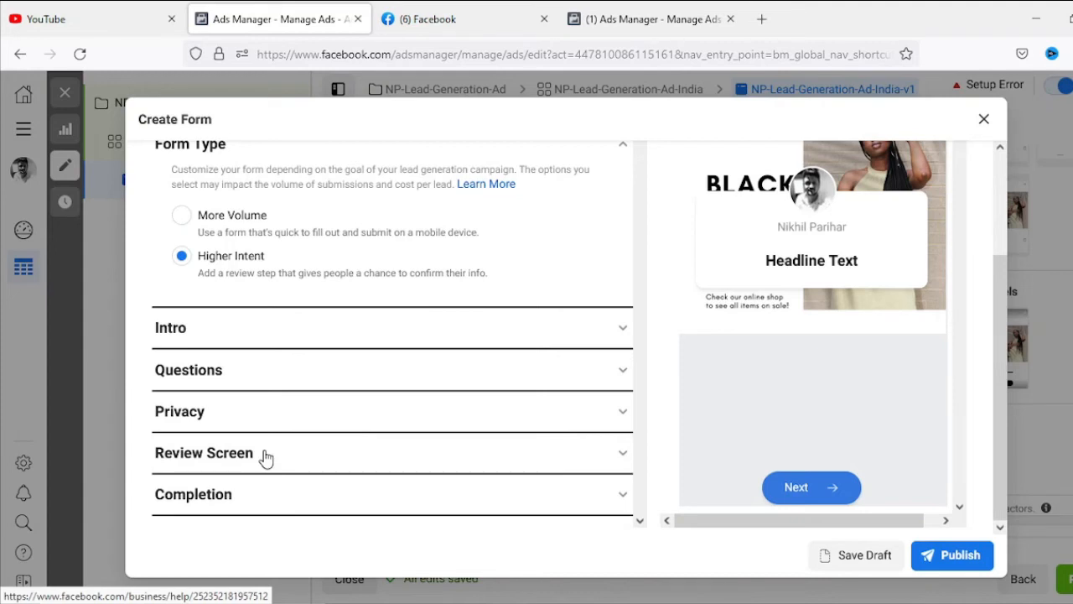
click(183, 217)
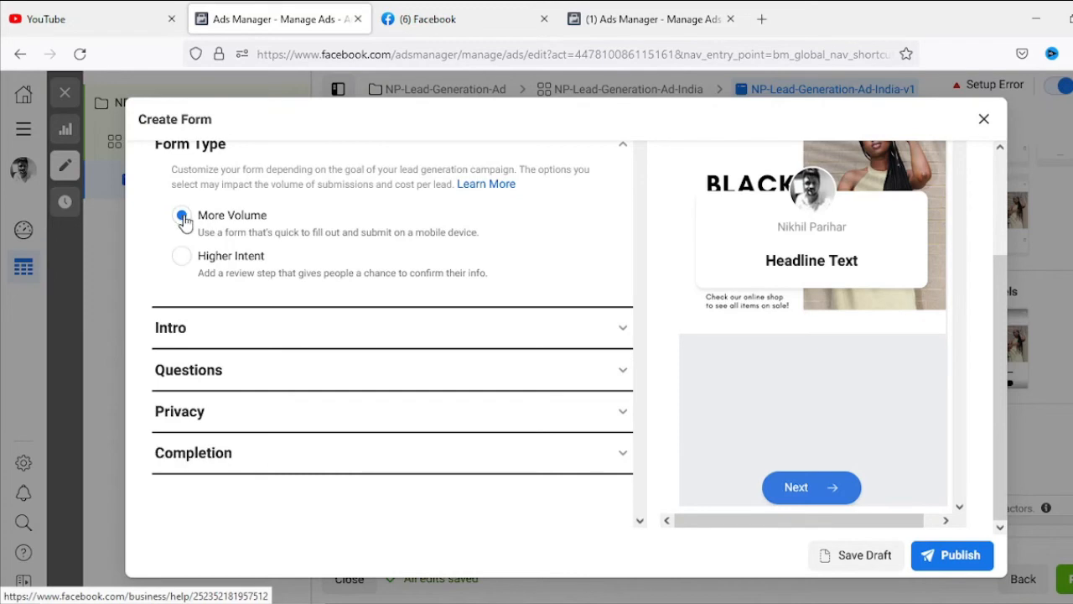
Open the form's Intro section and set its background to use the image from the ad.
click(268, 332)
scroll(412, 352, down, 1)
scroll(412, 358, down, 1)
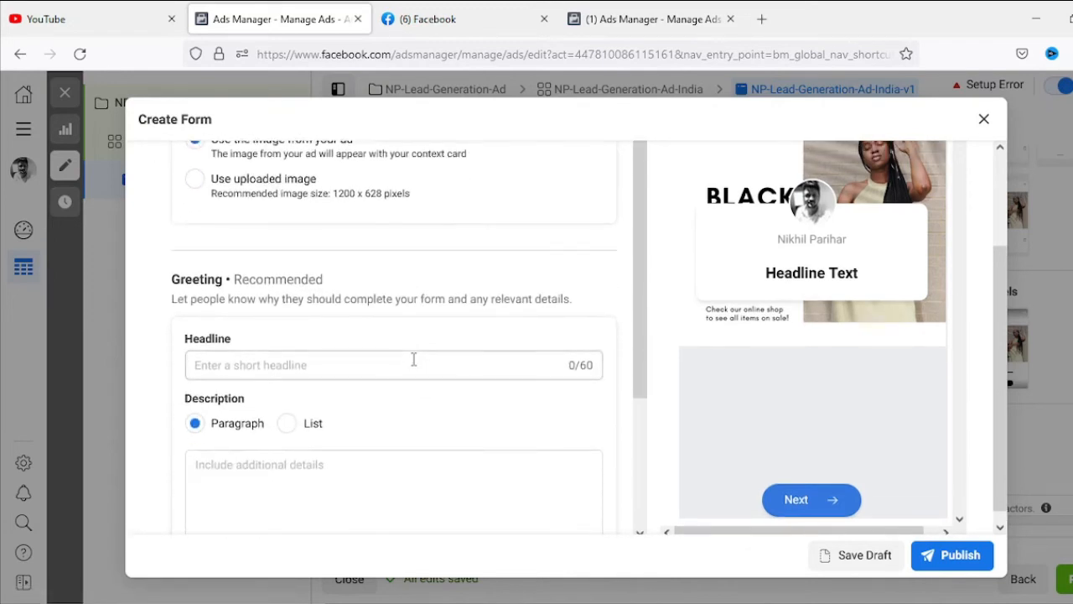
scroll(412, 362, up, 2)
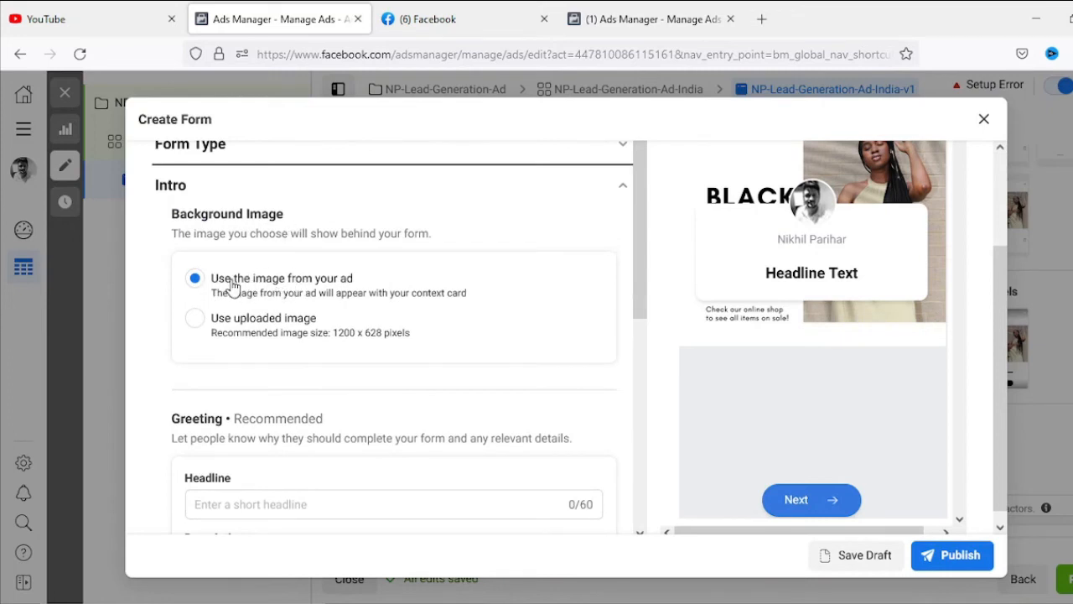
click(195, 320)
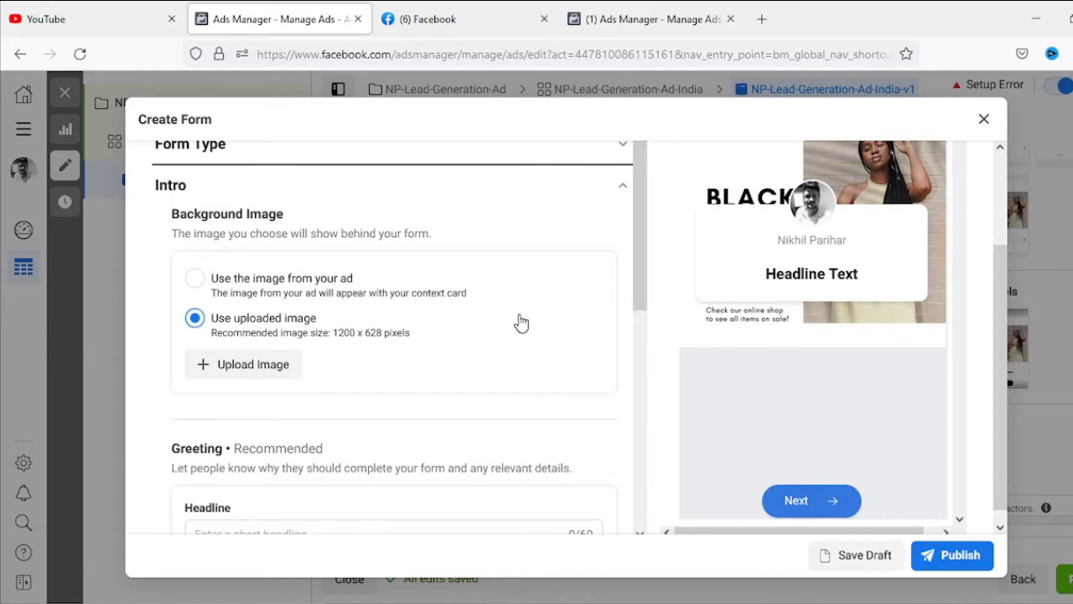
click(195, 280)
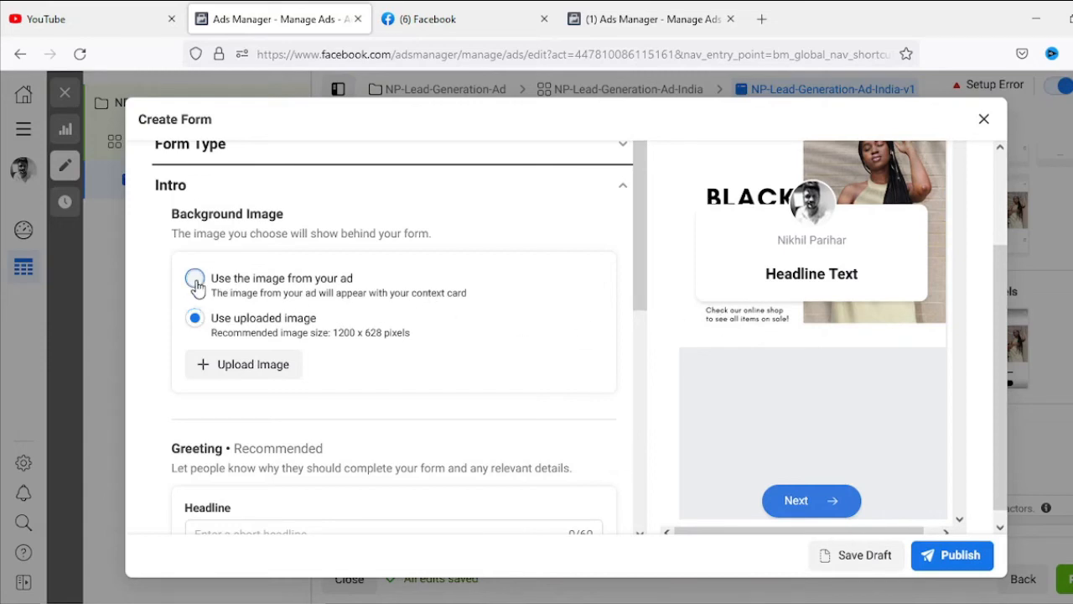
Enter "No. 1 Digital Marketing Course" as the form greeting's headline.
scroll(591, 299, down, 5)
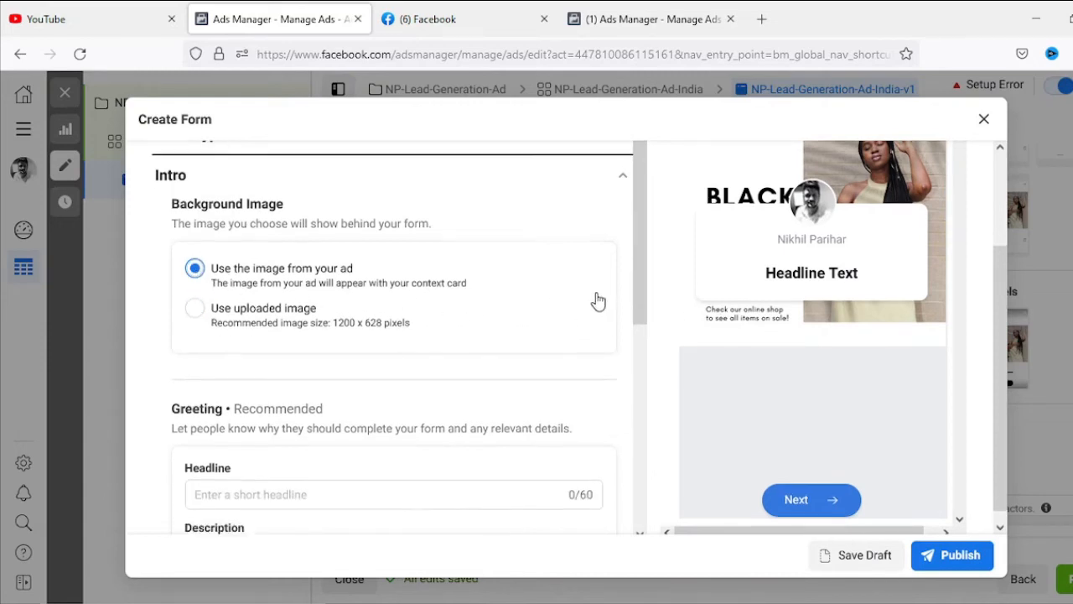
click(310, 293)
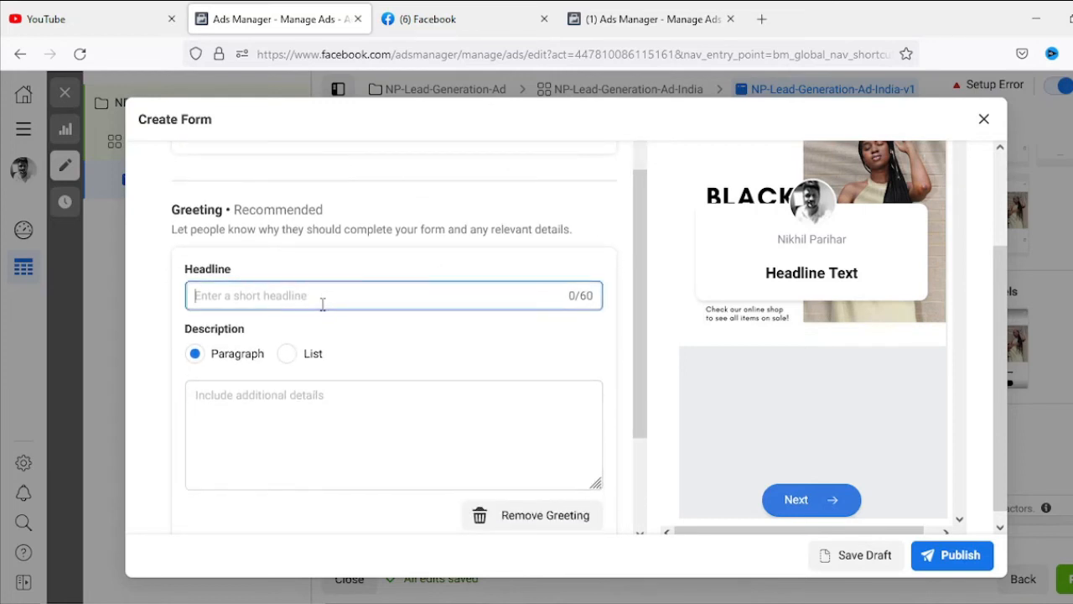
text(No. 1 Digital Marketing Course)
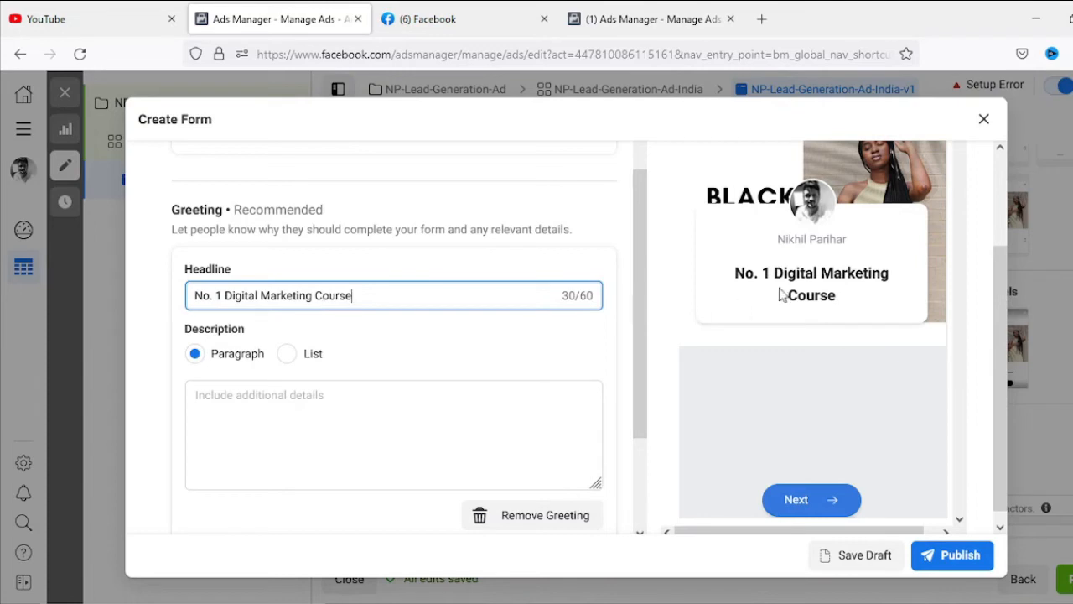
scroll(400, 328, down, 2)
click(237, 277)
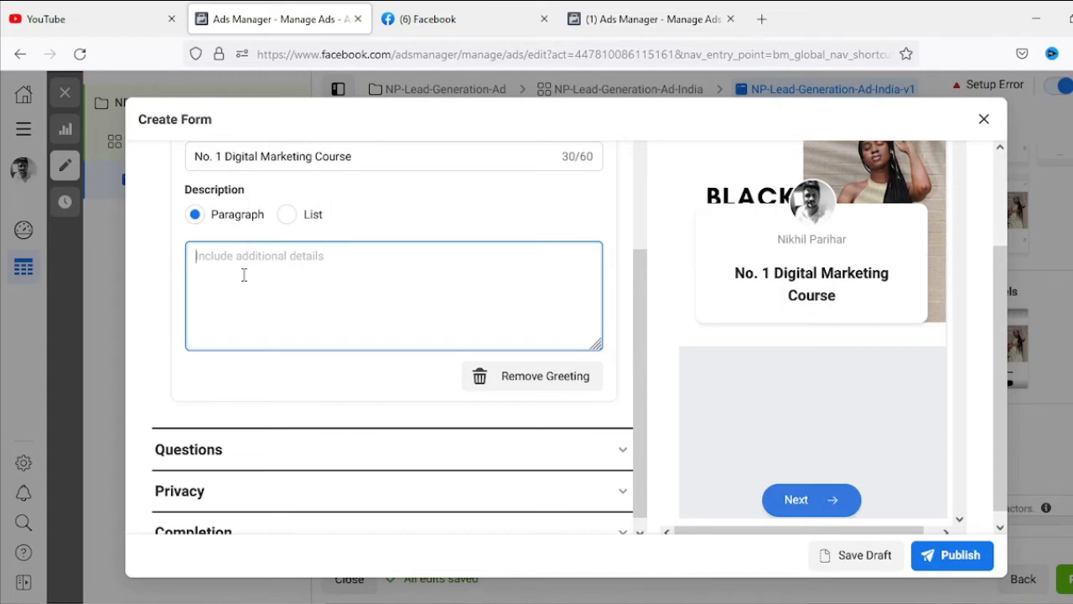
Open the form's Questions section and add Phone number from the contact fields to the prefill questions.
scroll(377, 292, down, 1)
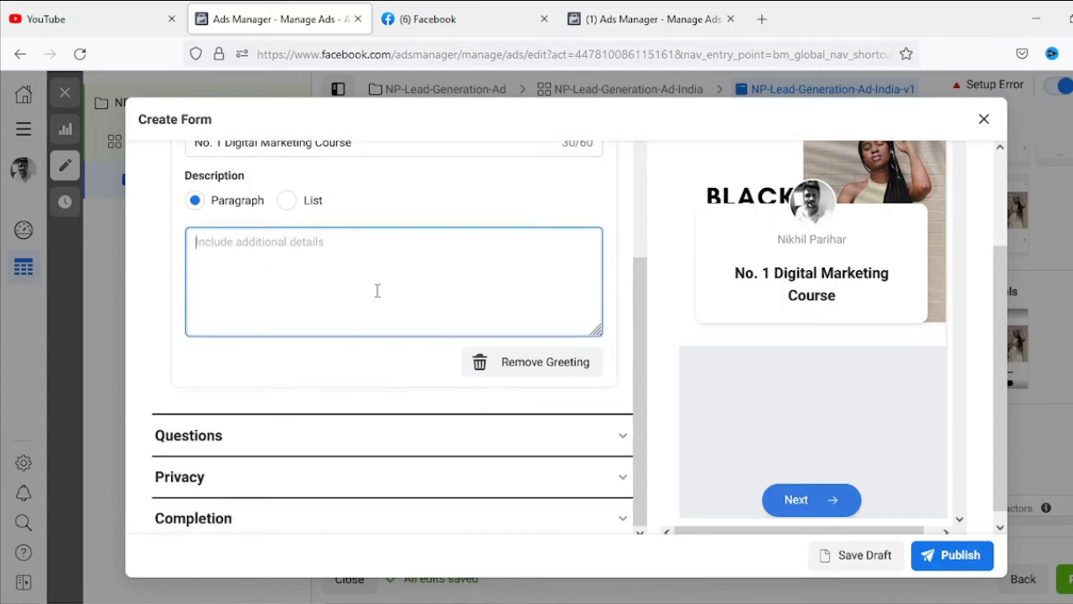
click(376, 442)
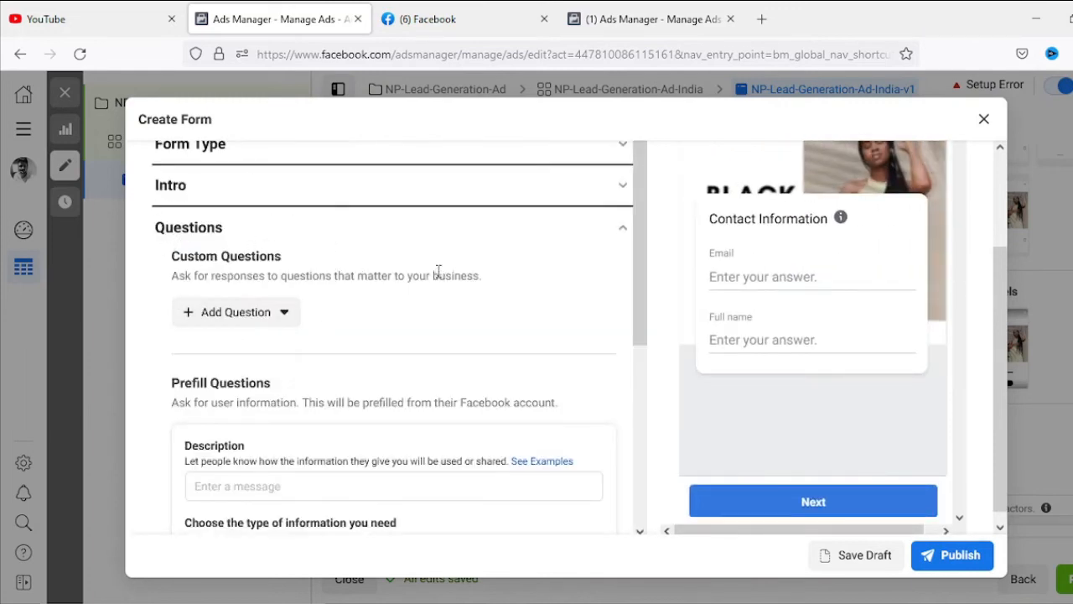
scroll(378, 266, down, 1)
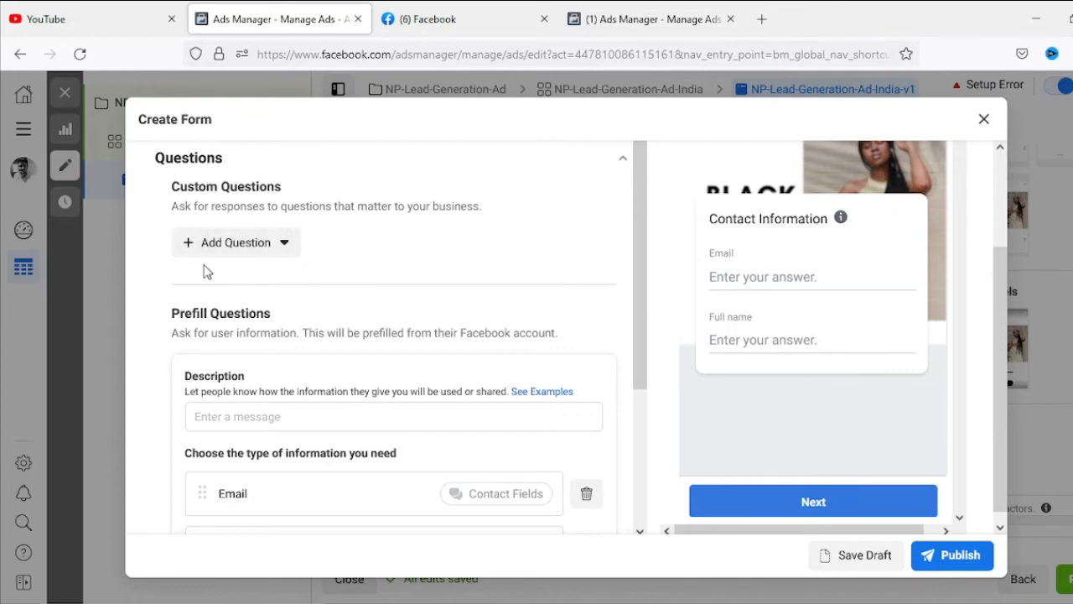
scroll(591, 284, down, 3)
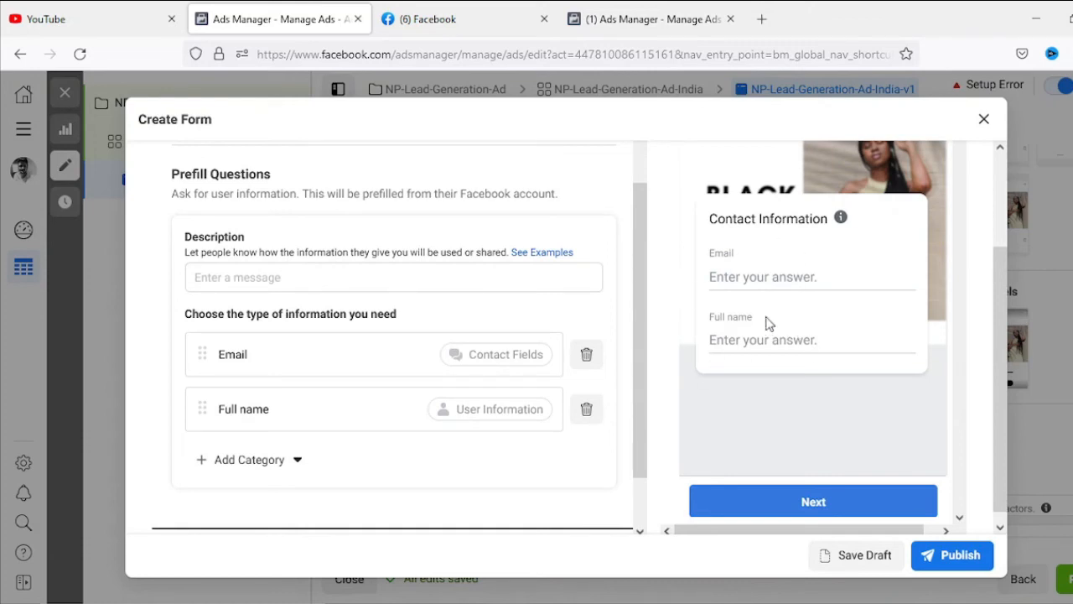
scroll(407, 335, down, 2)
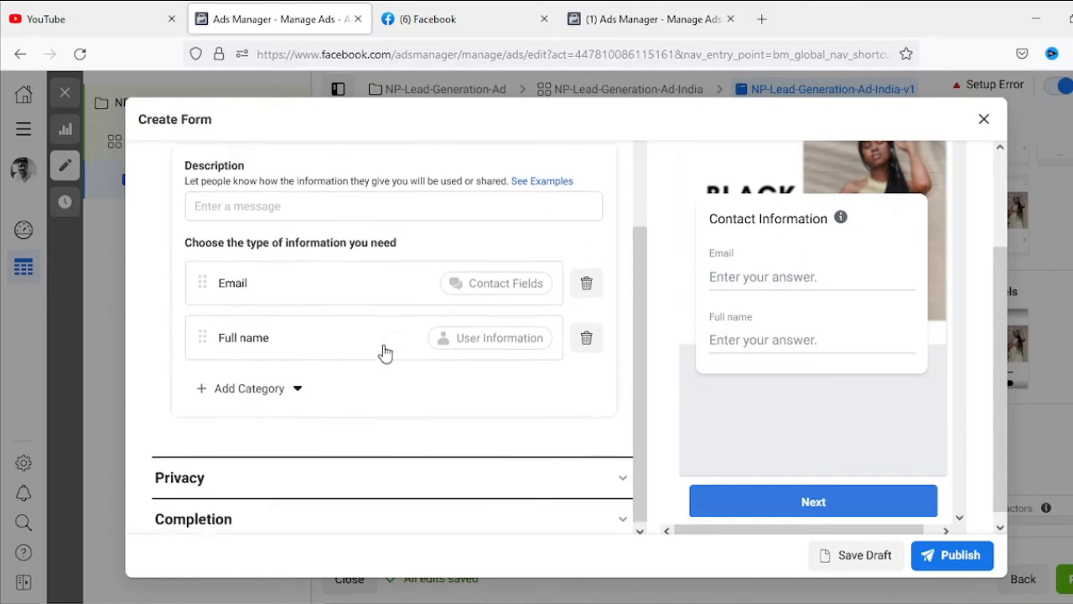
click(293, 393)
mouse_move(356, 428)
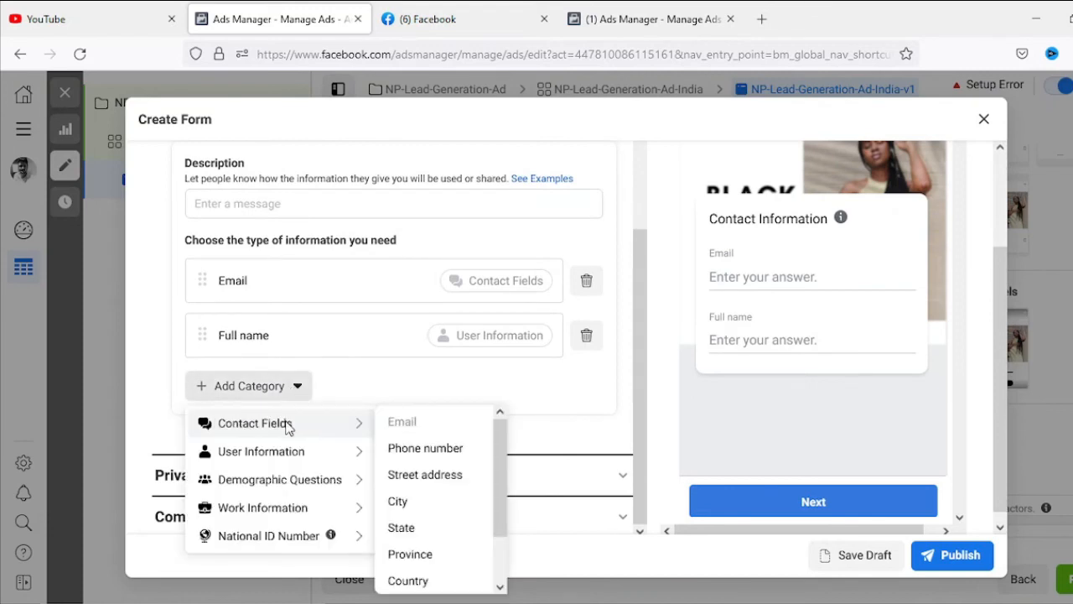
click(423, 452)
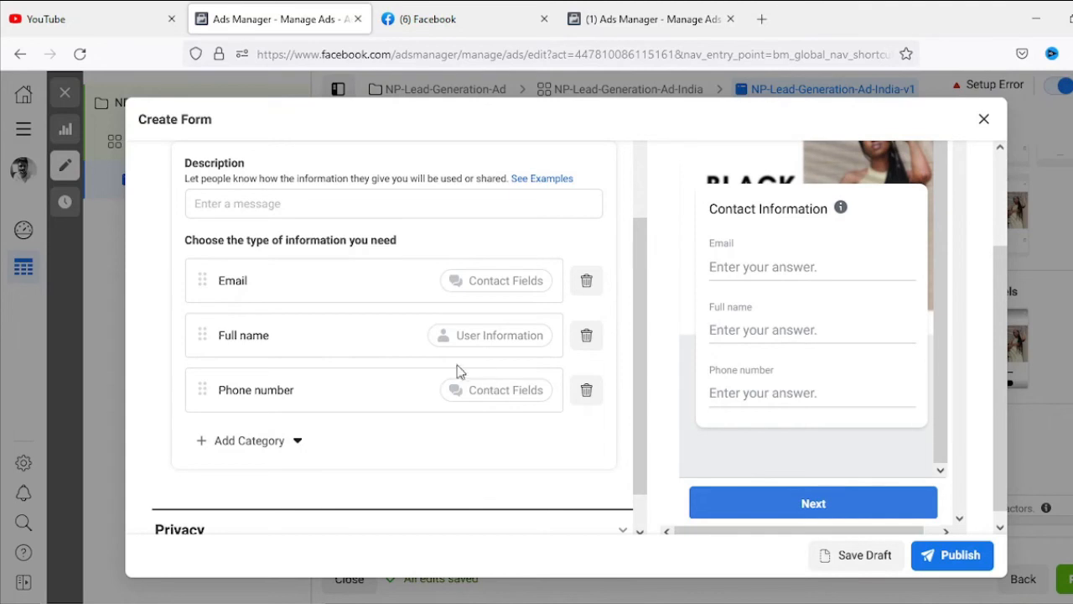
Add State from the contact fields as another prefill question in the form.
scroll(386, 365, down, 1)
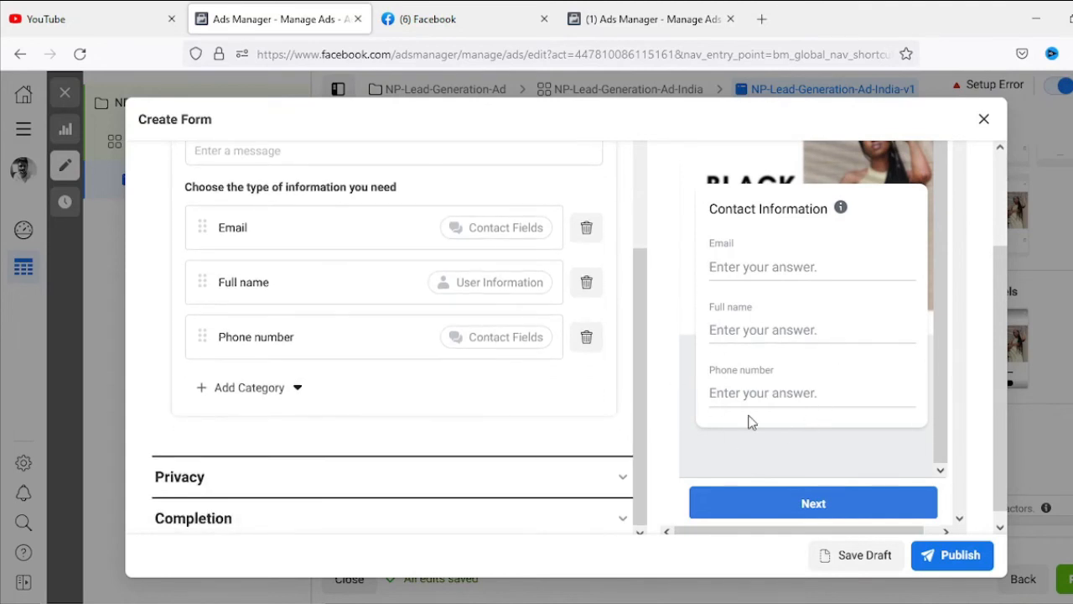
click(305, 382)
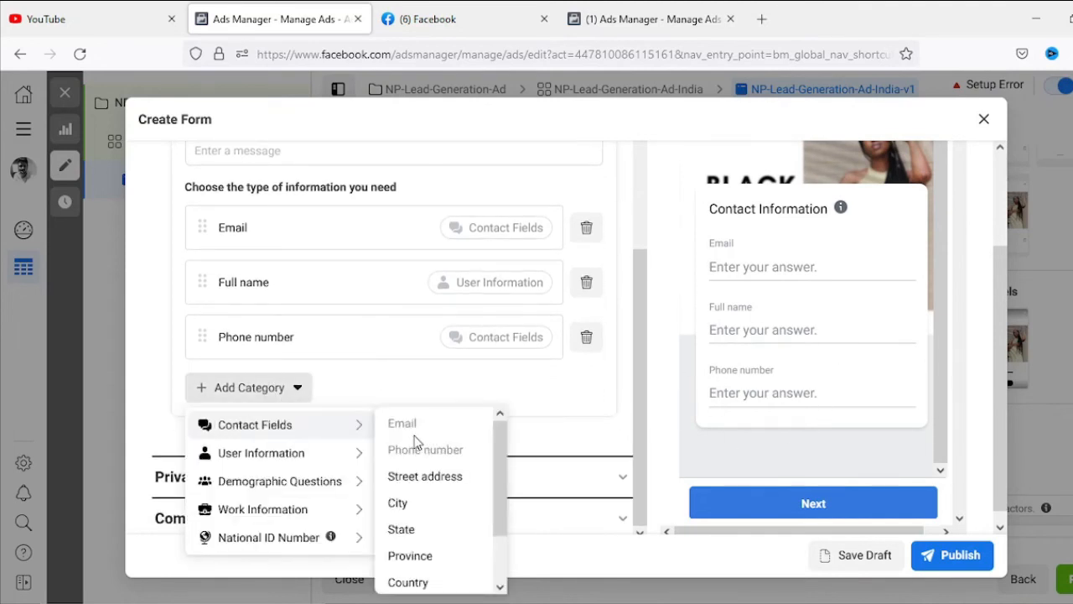
scroll(430, 543, down, 1)
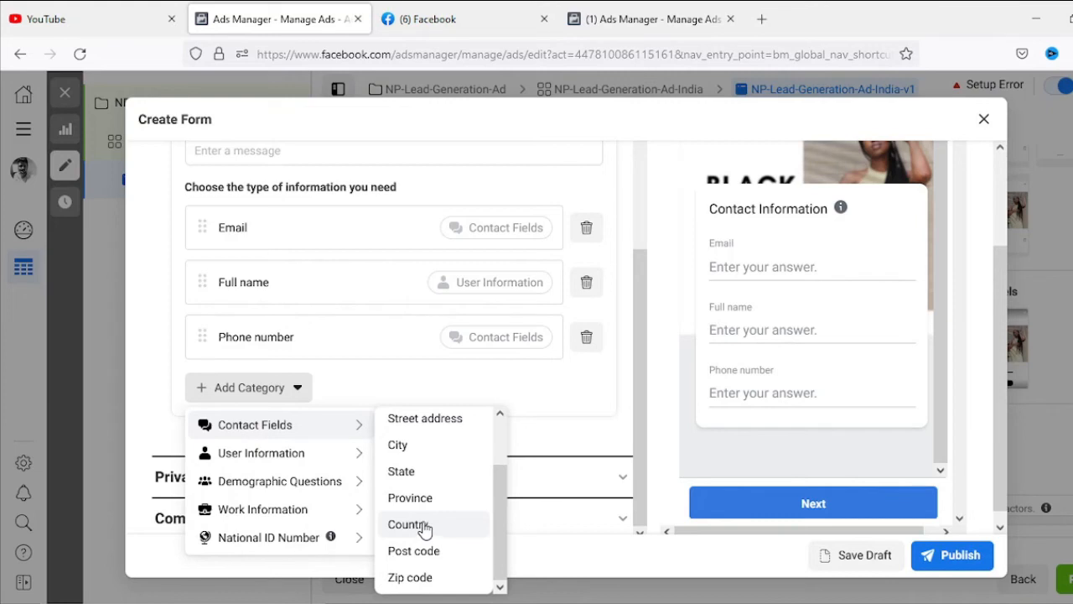
scroll(423, 524, up, 2)
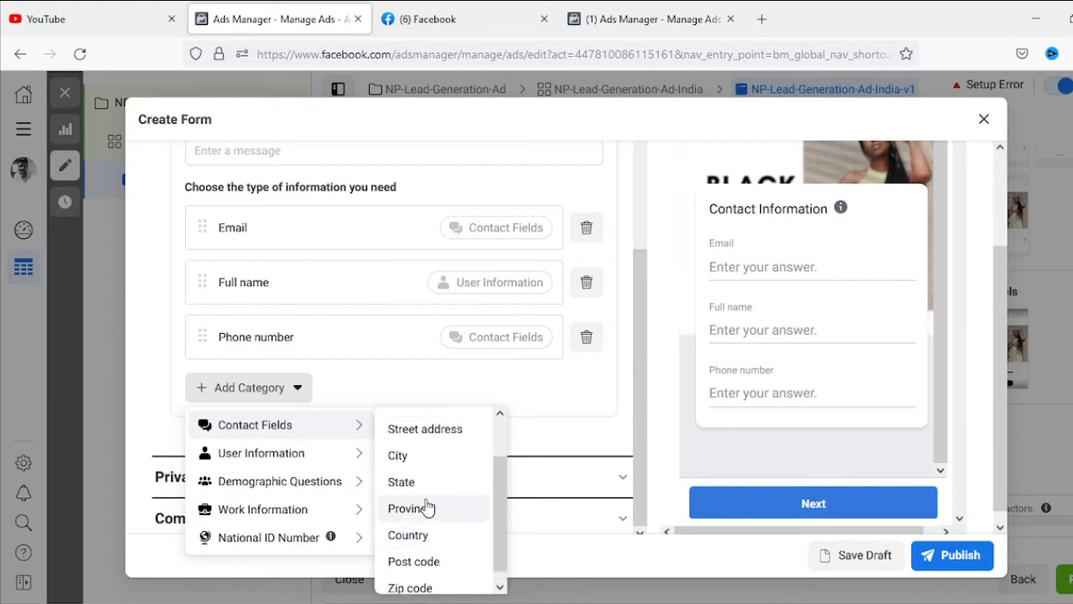
click(401, 529)
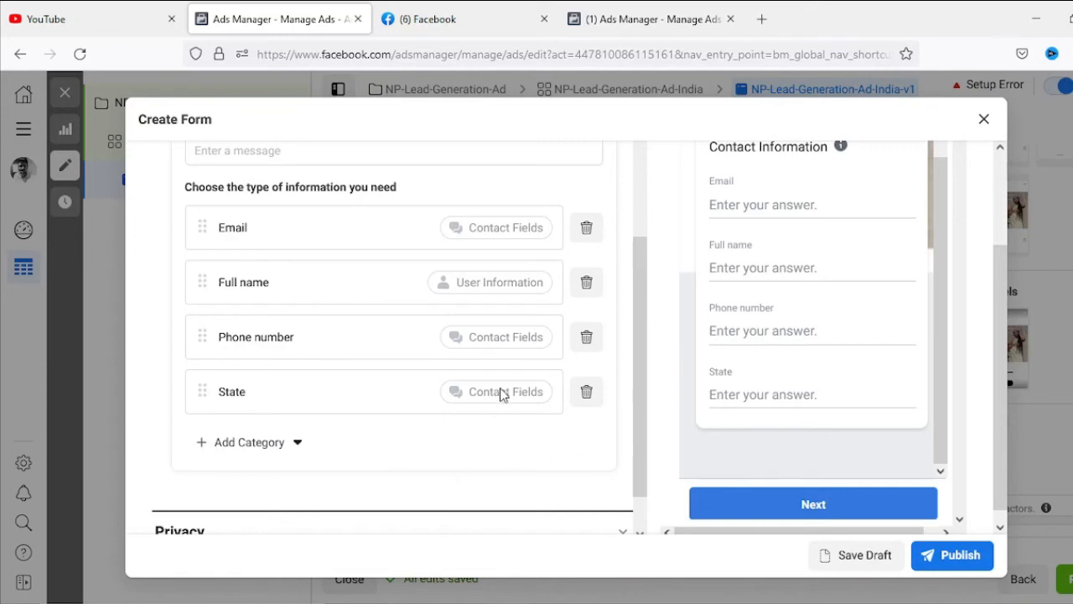
Open the form's Privacy section and set the privacy policy's link text to "Privacy Policy".
scroll(629, 345, up, 1)
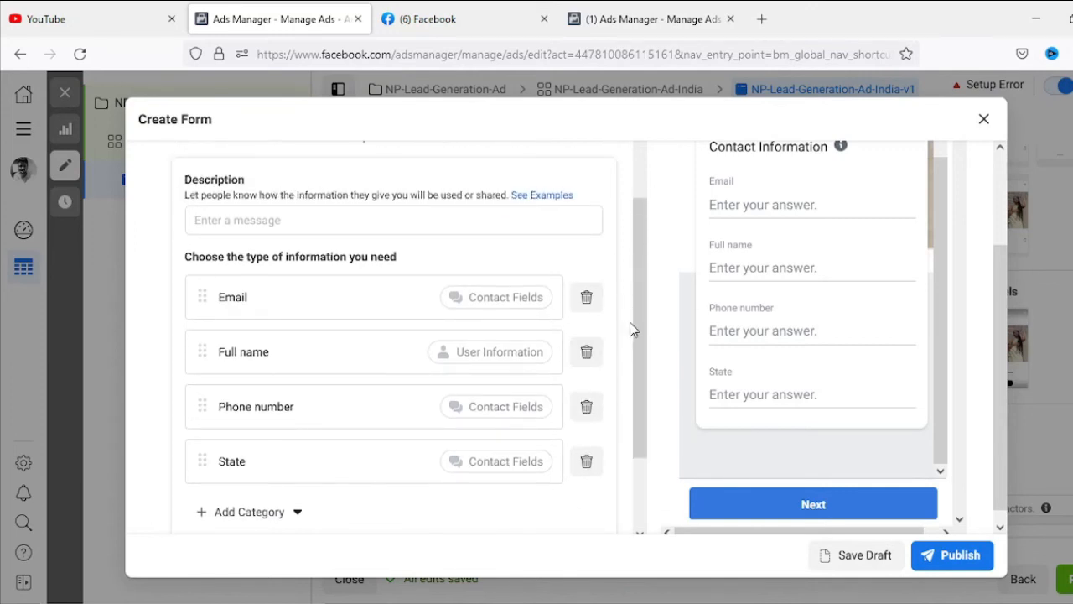
scroll(630, 329, down, 2)
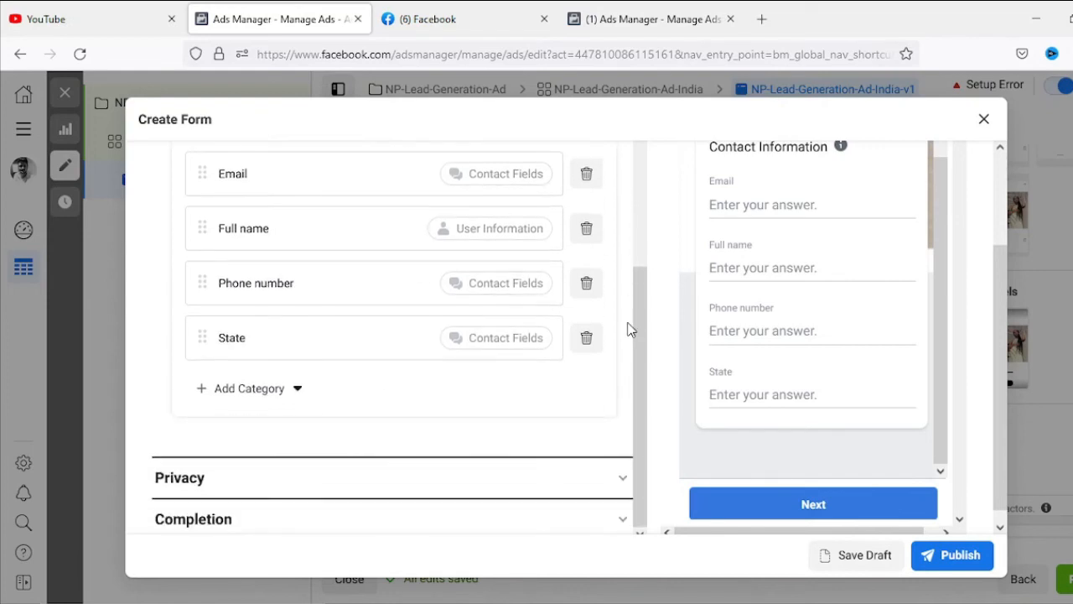
click(532, 487)
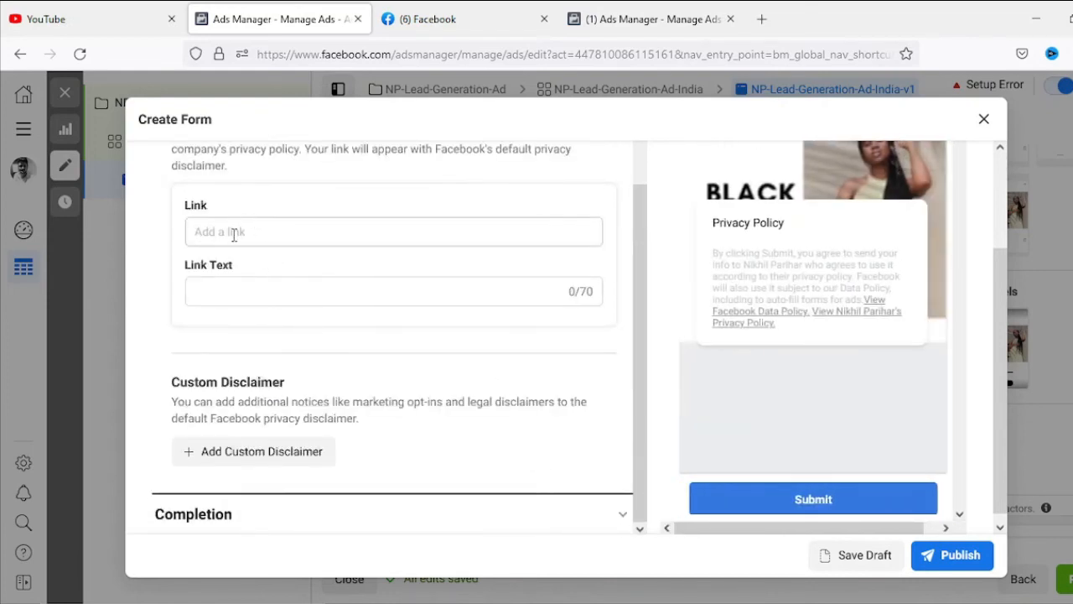
click(312, 234)
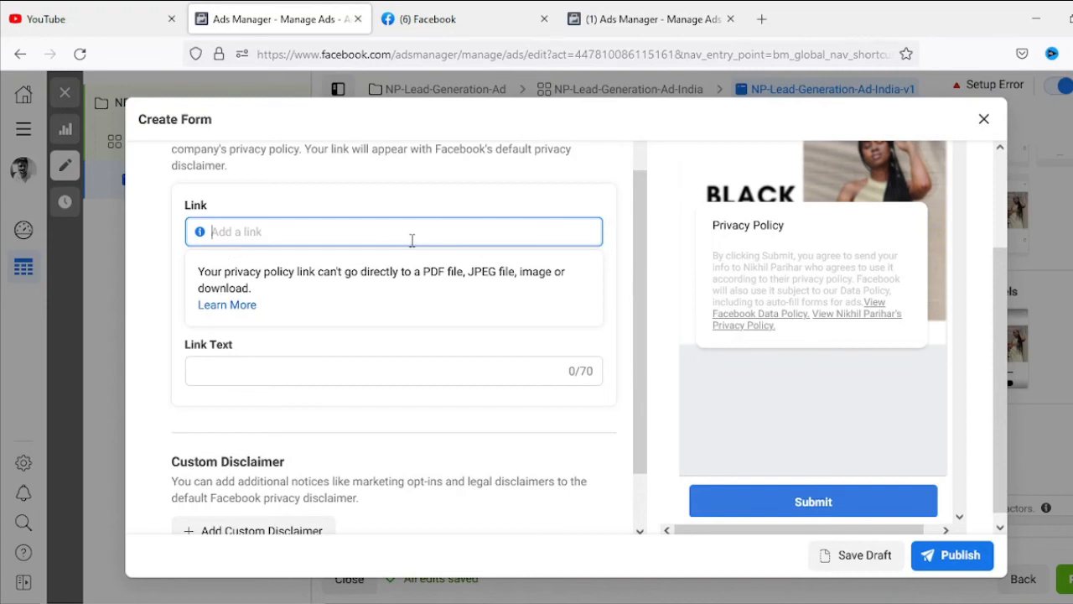
click(204, 373)
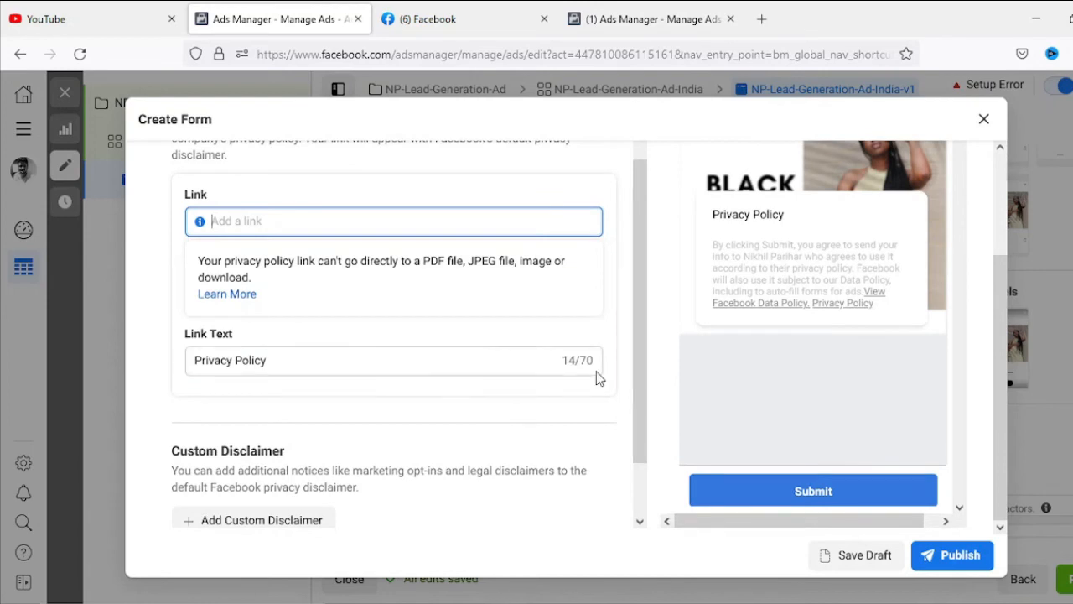
Open the form's Completion section and keep View Website as the call-to-action button type.
scroll(619, 376, down, 2)
click(443, 515)
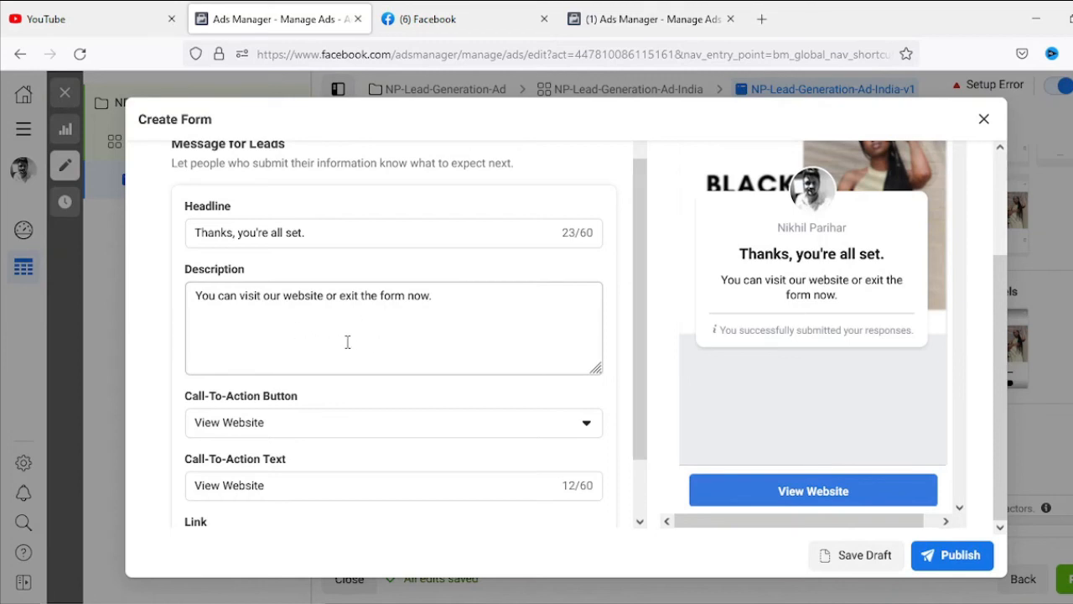
scroll(356, 345, down, 2)
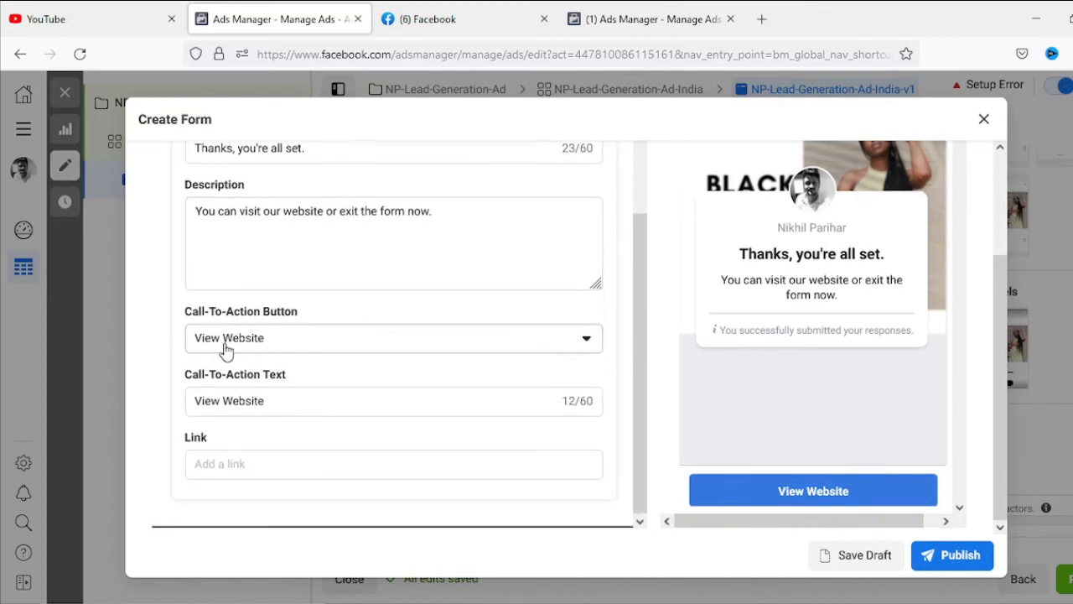
click(316, 347)
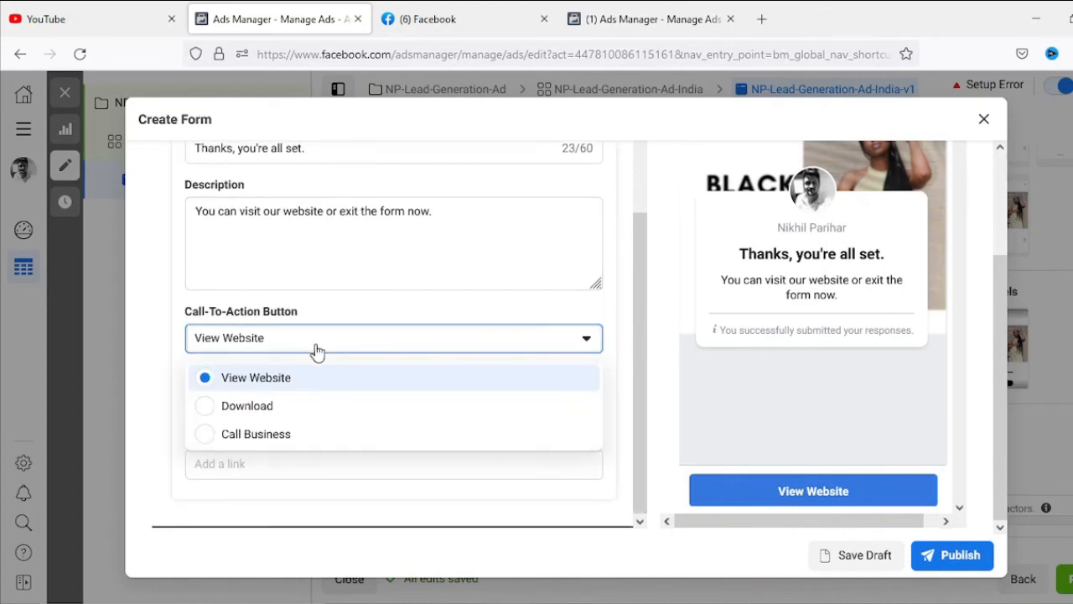
click(264, 384)
click(315, 346)
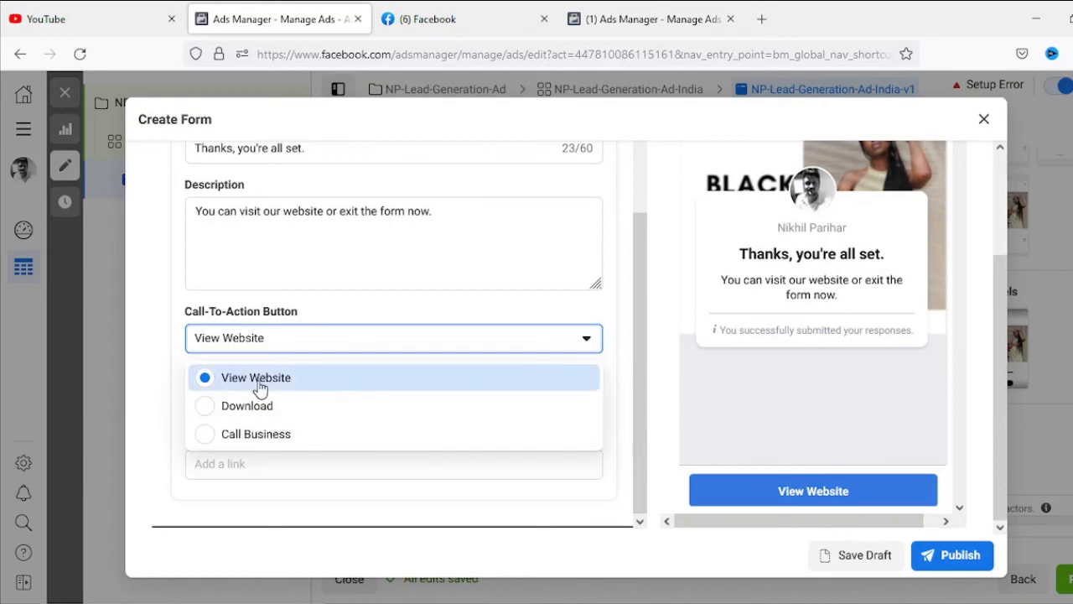
click(466, 386)
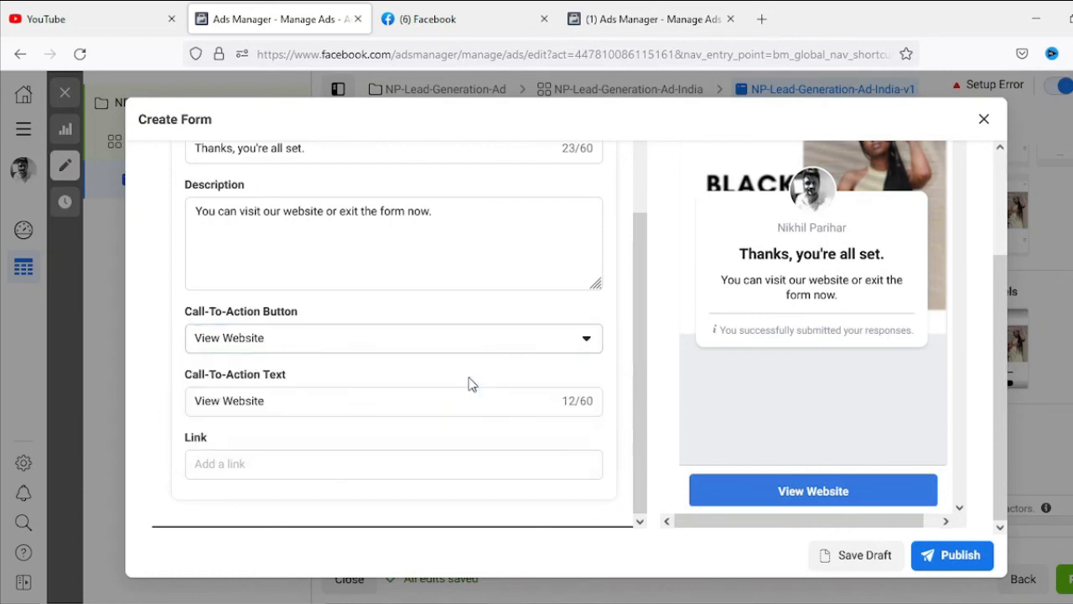
Replace the completion message's call-to-action text with "Learn More".
click(296, 403)
drag(315, 402, 170, 408)
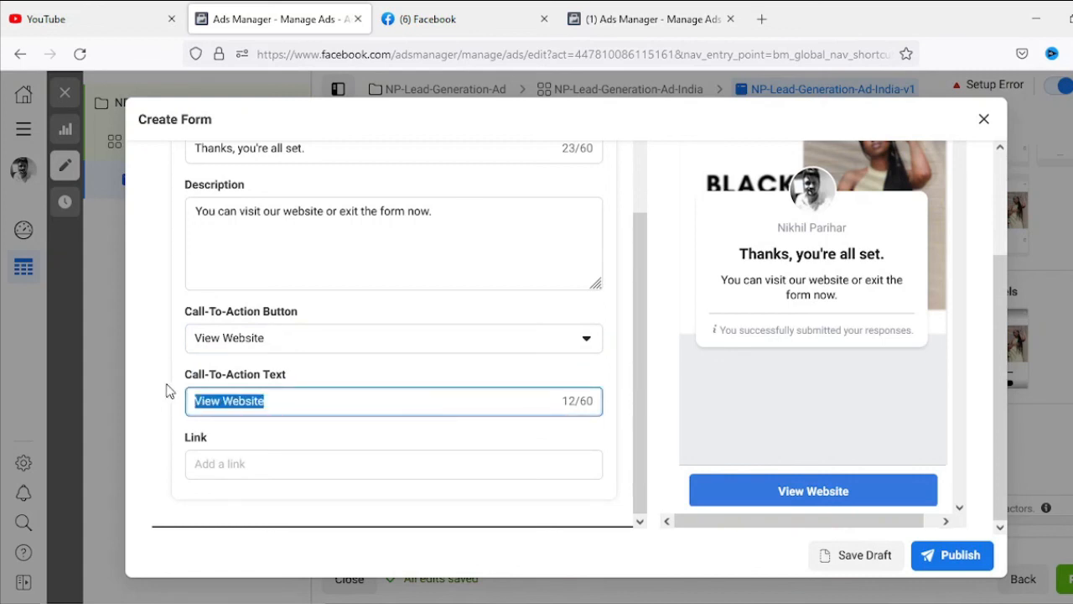
text(Learn)
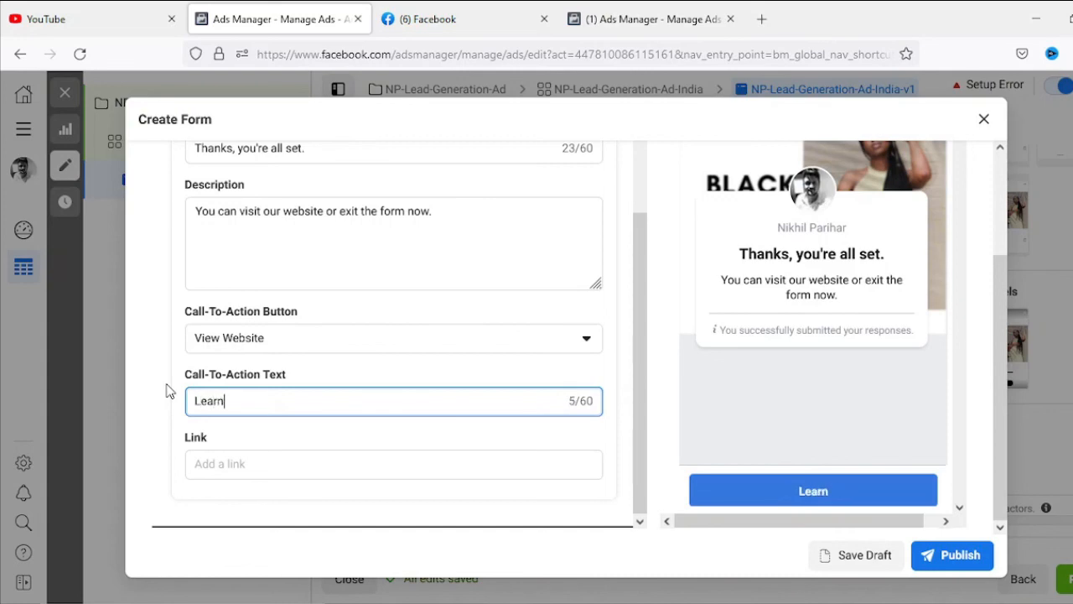
text( More)
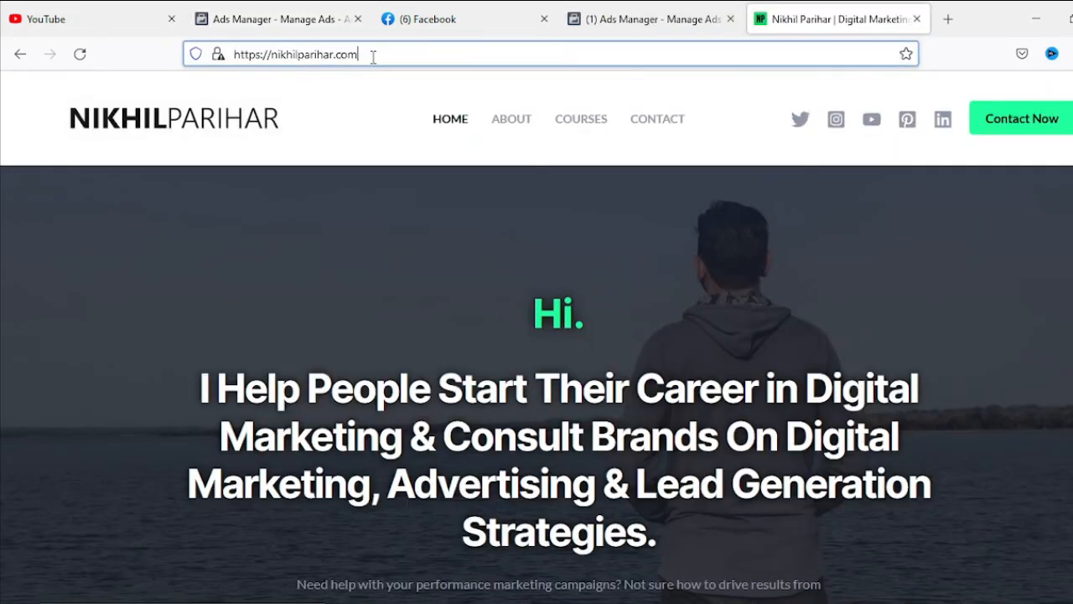
Copy the home page address of the business website and paste it as the completion message's link.
click(374, 54)
key(ctrl+a)
key(ctrl+c)
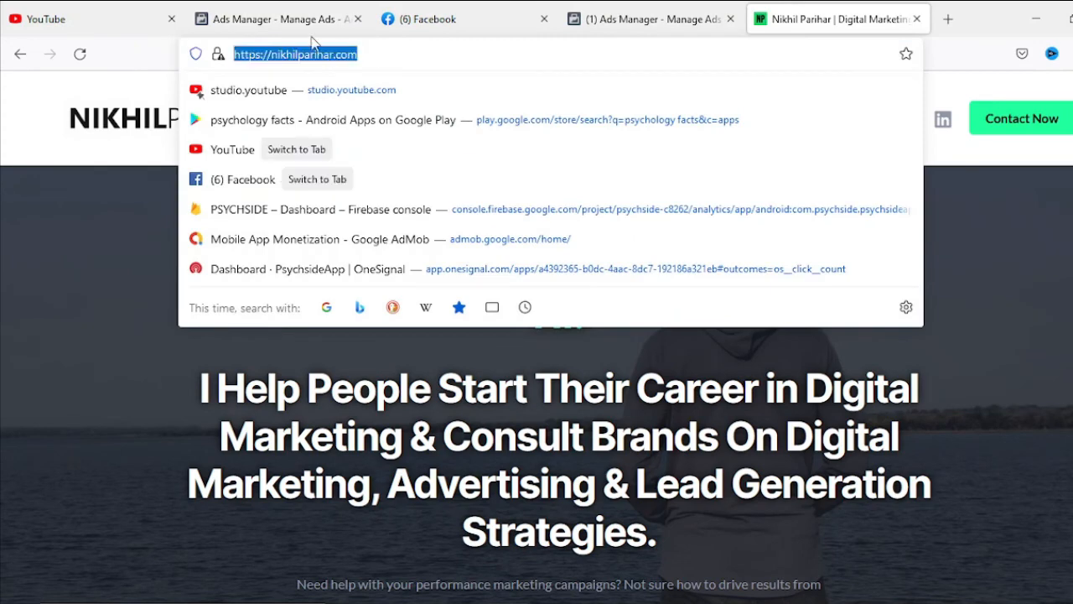
click(251, 10)
click(277, 464)
key(ctrl+v)
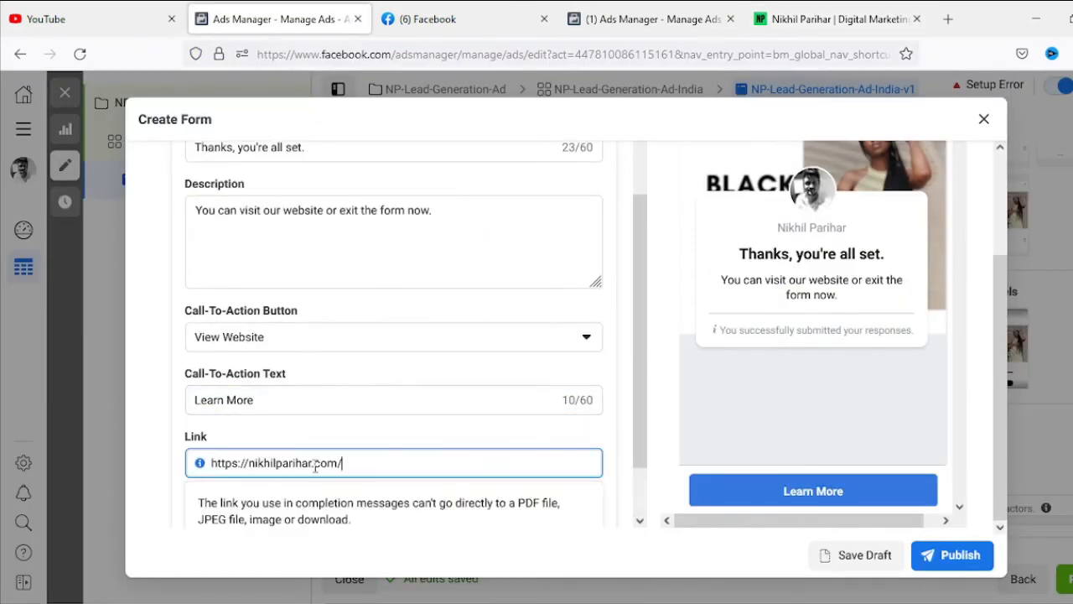
click(838, 426)
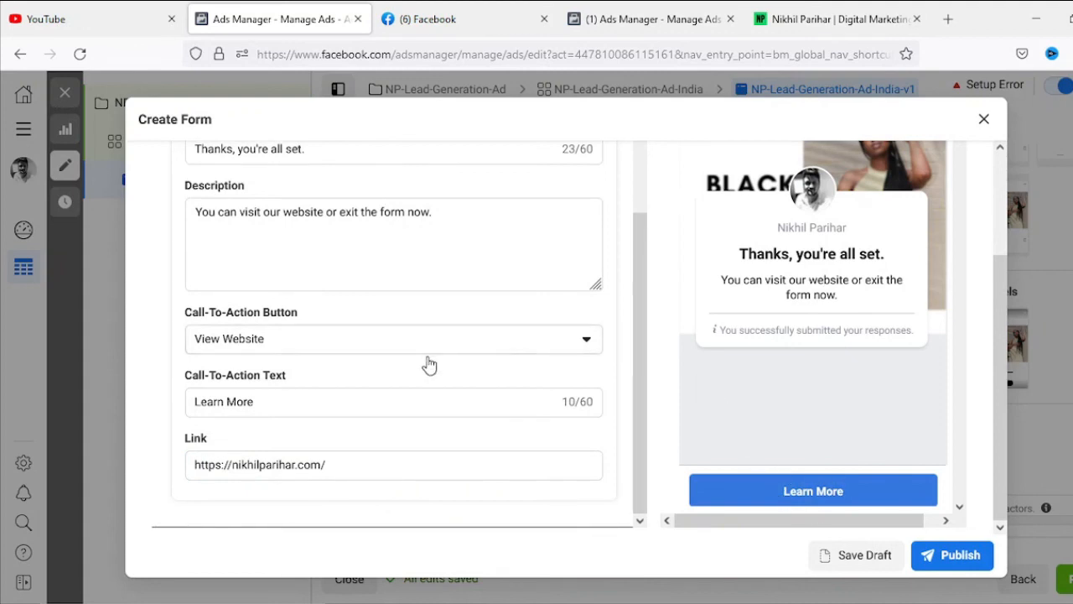
Try to publish the form, and paste the copied website address as the privacy policy link.
click(960, 555)
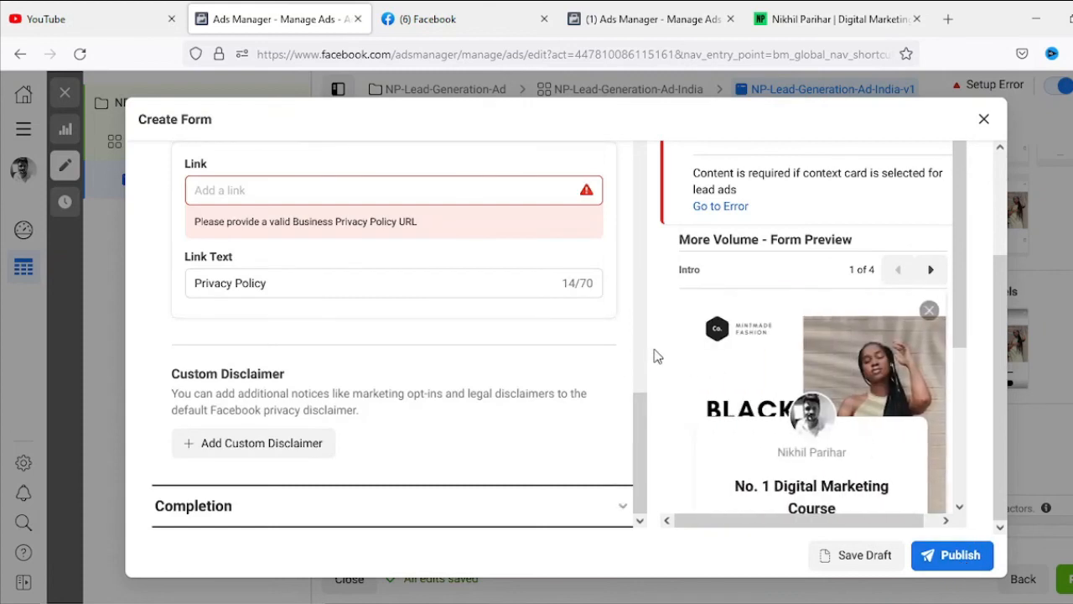
scroll(603, 351, up, 1)
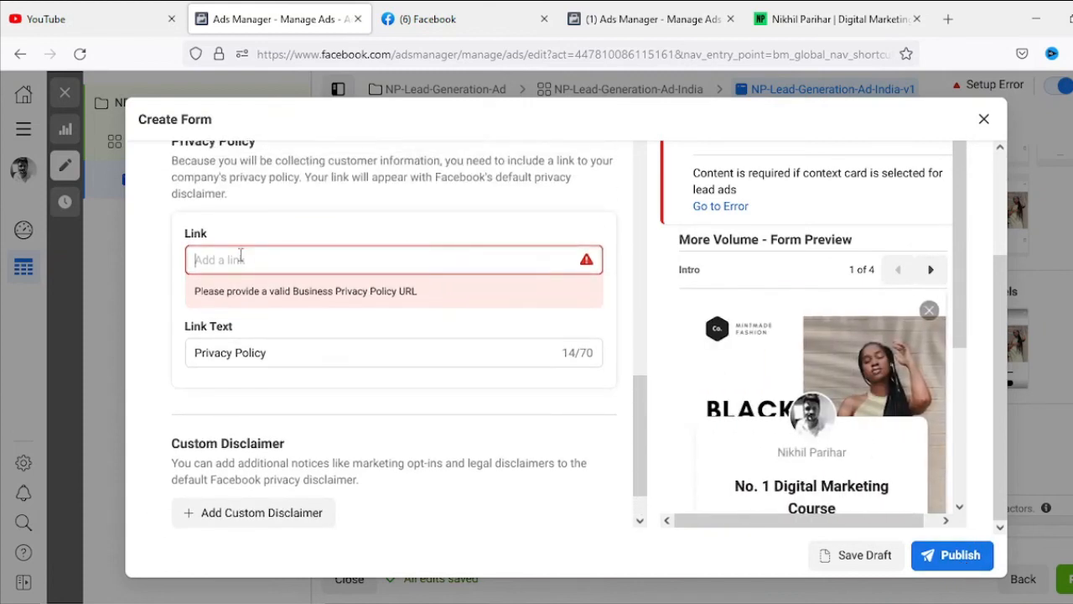
click(243, 259)
key(ctrl+v)
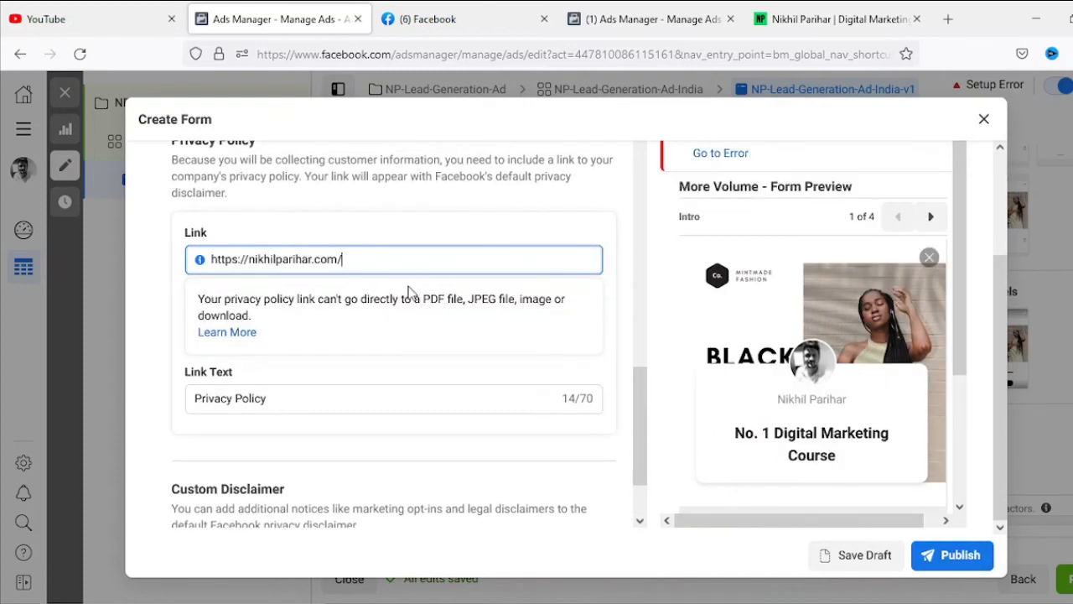
Set the prefill questions' description to "Digital Marketing Course" and try to publish the form.
scroll(634, 253, up, 5)
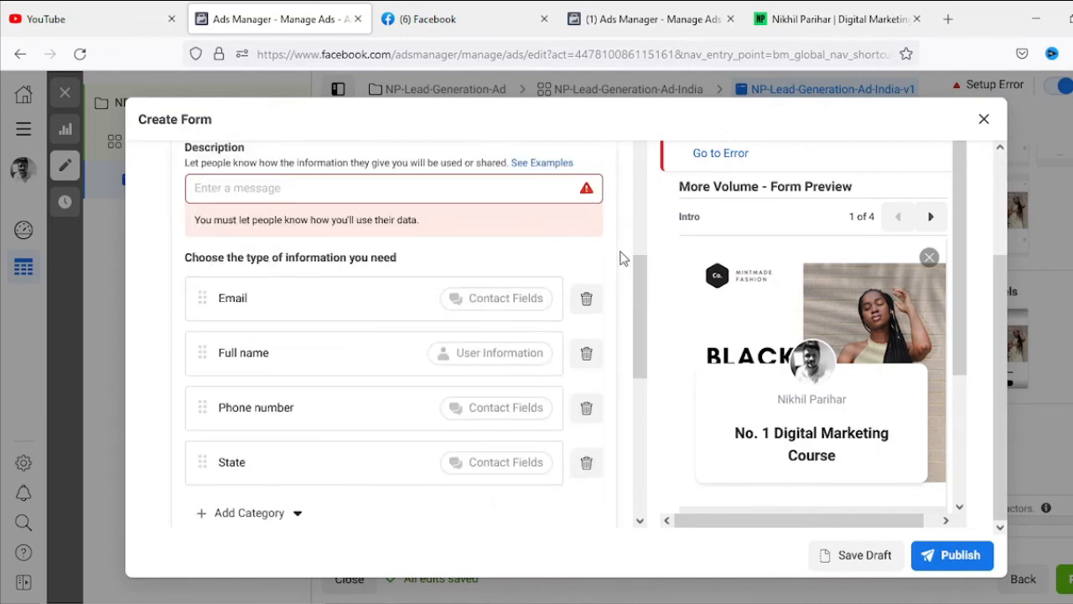
click(285, 188)
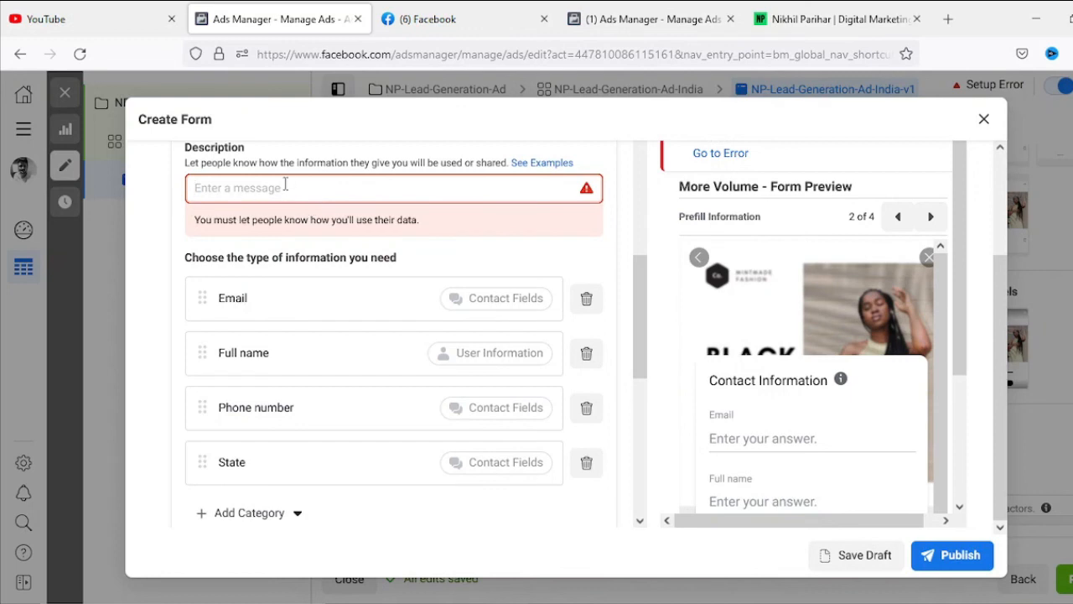
key(ctrl+v)
drag(340, 191, 194, 186)
text(Digit)
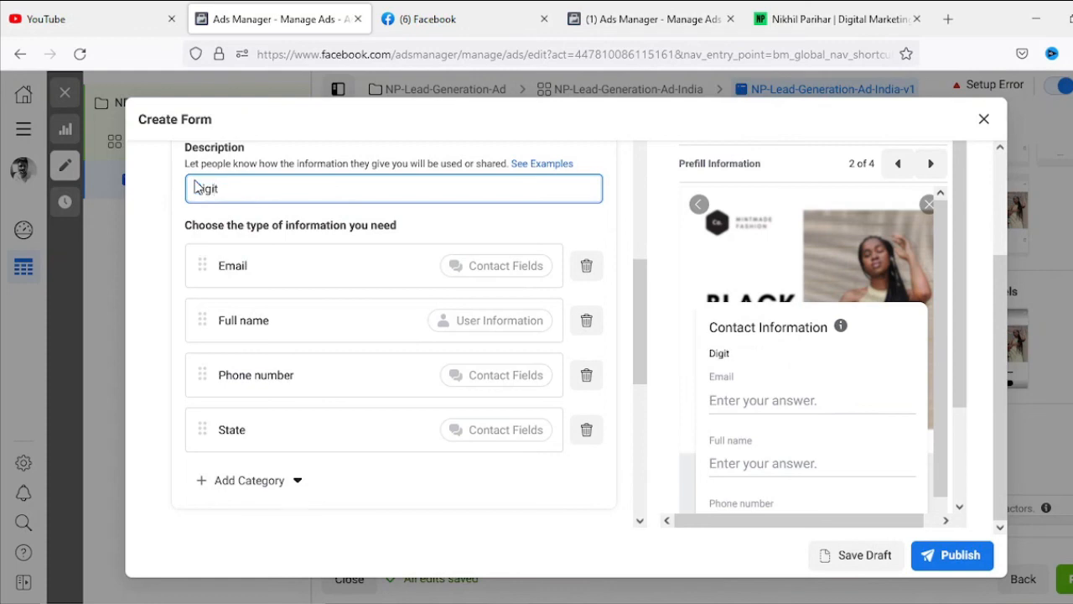
text(al Market)
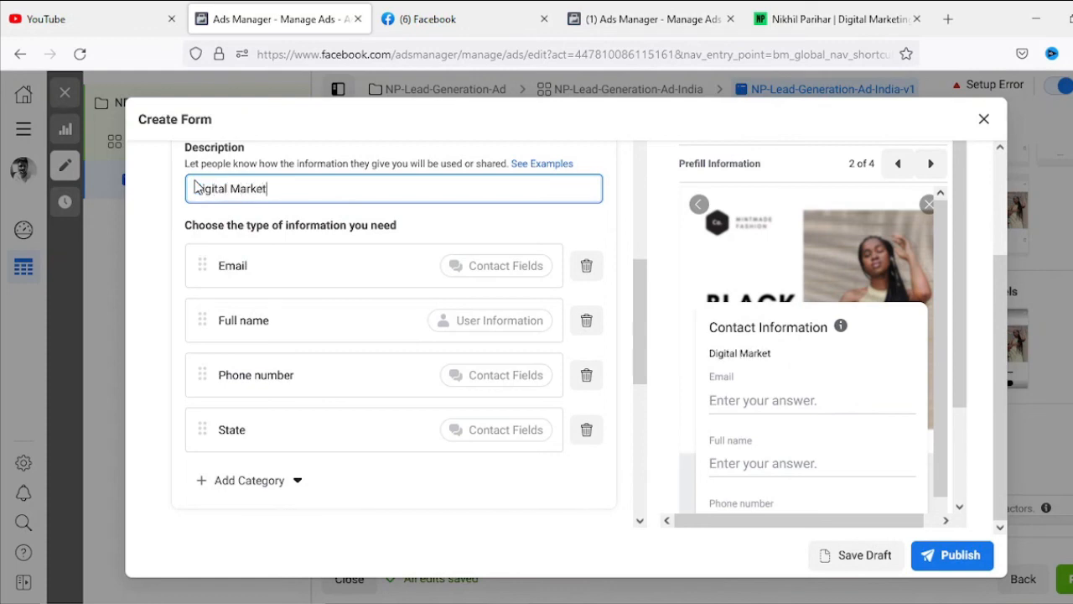
text(ing Course)
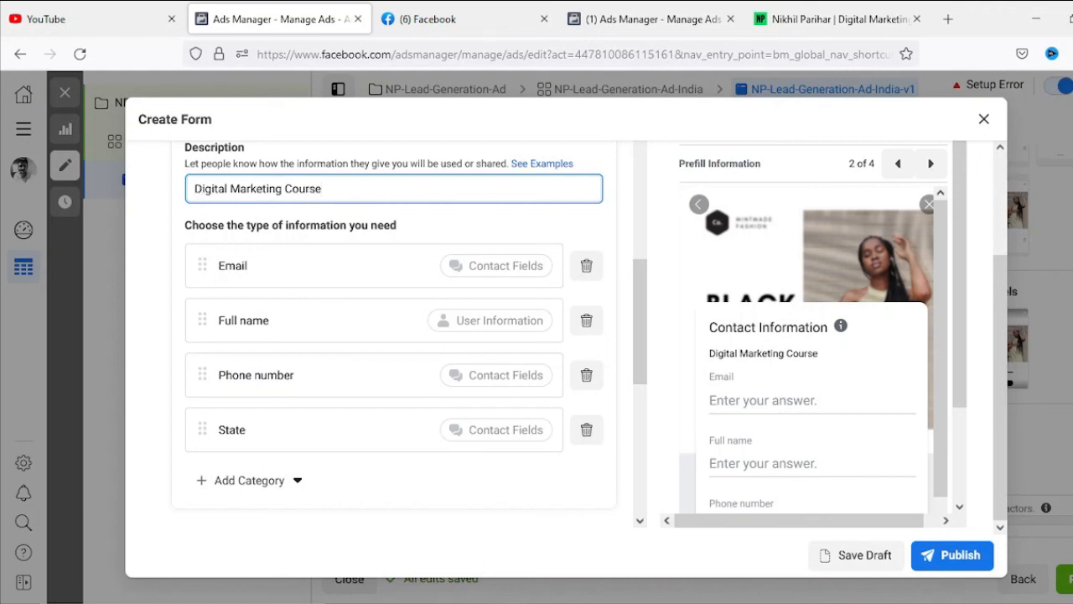
click(948, 559)
Copy the description text from the prefill questions and paste it as the greeting's paragraph description in the form's intro.
click(374, 215)
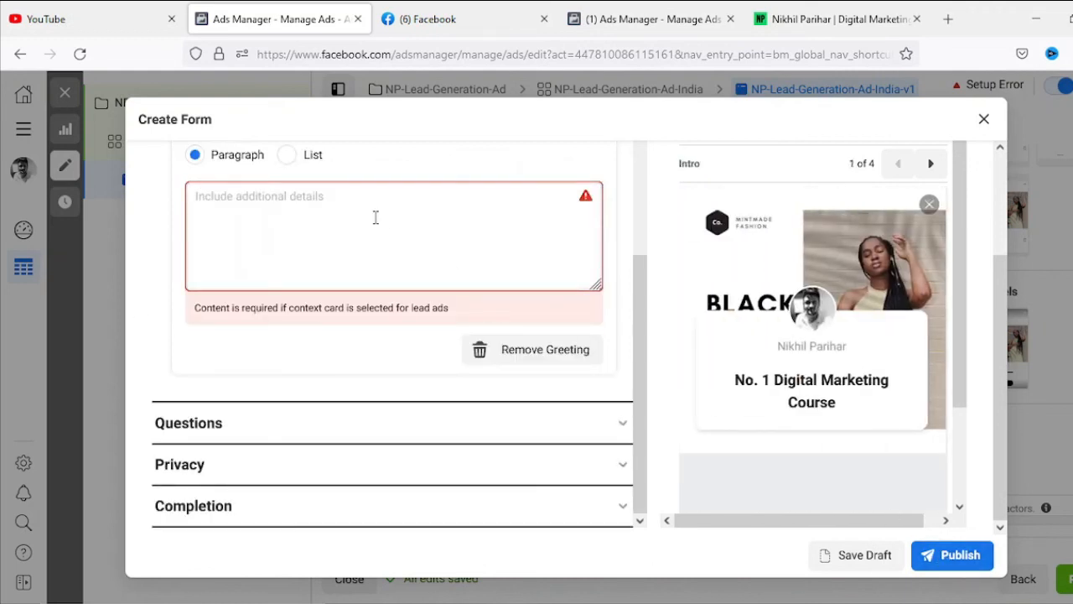
click(285, 440)
scroll(305, 411, up, 3)
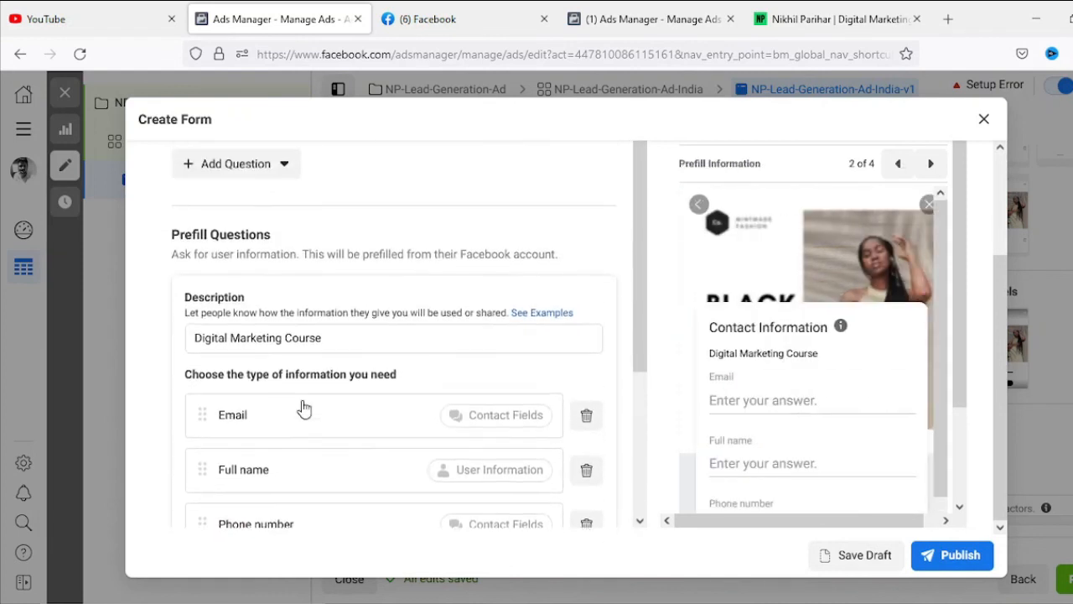
drag(332, 364, 152, 369)
key(ctrl+c)
scroll(193, 365, up, 2)
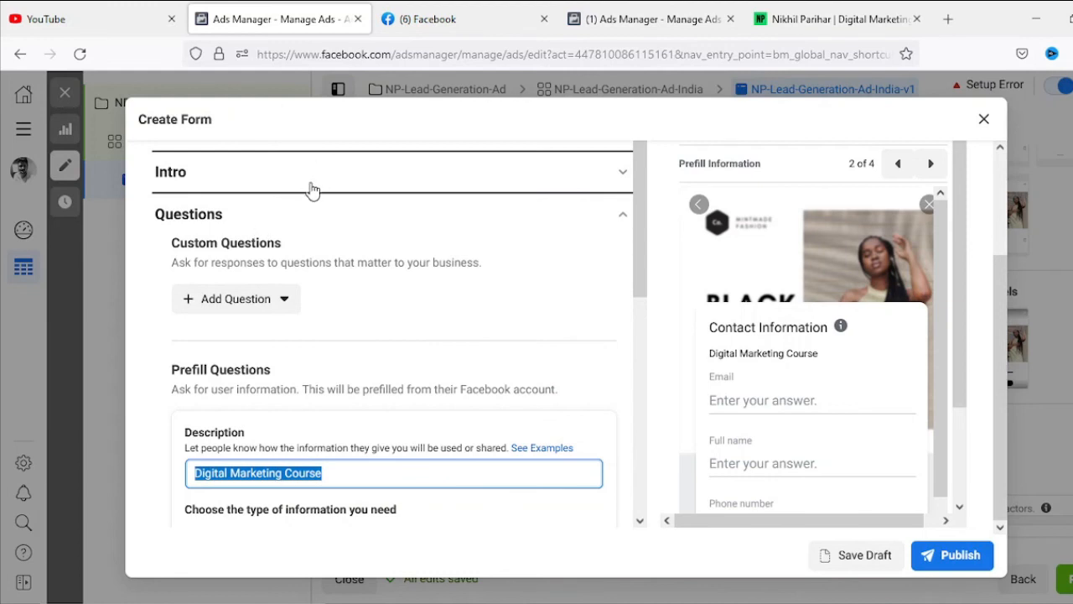
click(307, 176)
scroll(254, 363, down, 3)
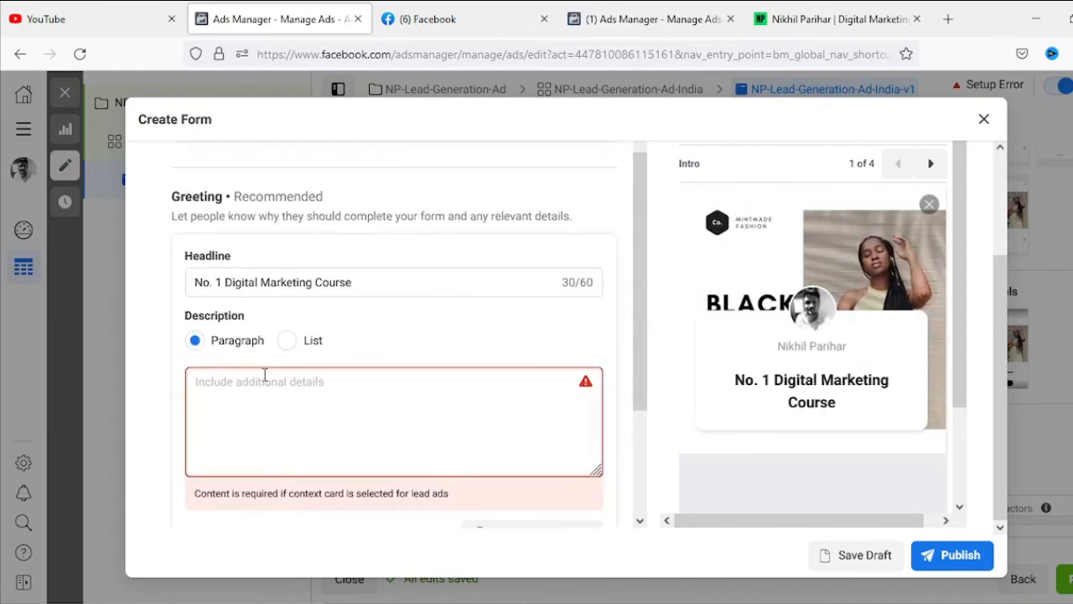
click(256, 401)
key(ctrl+v)
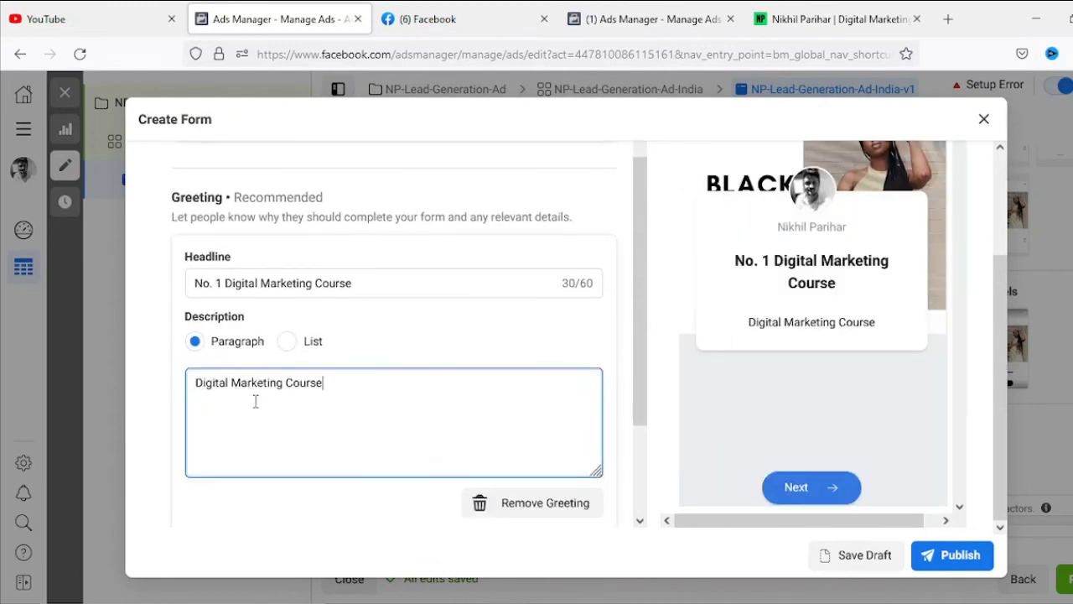
click(627, 317)
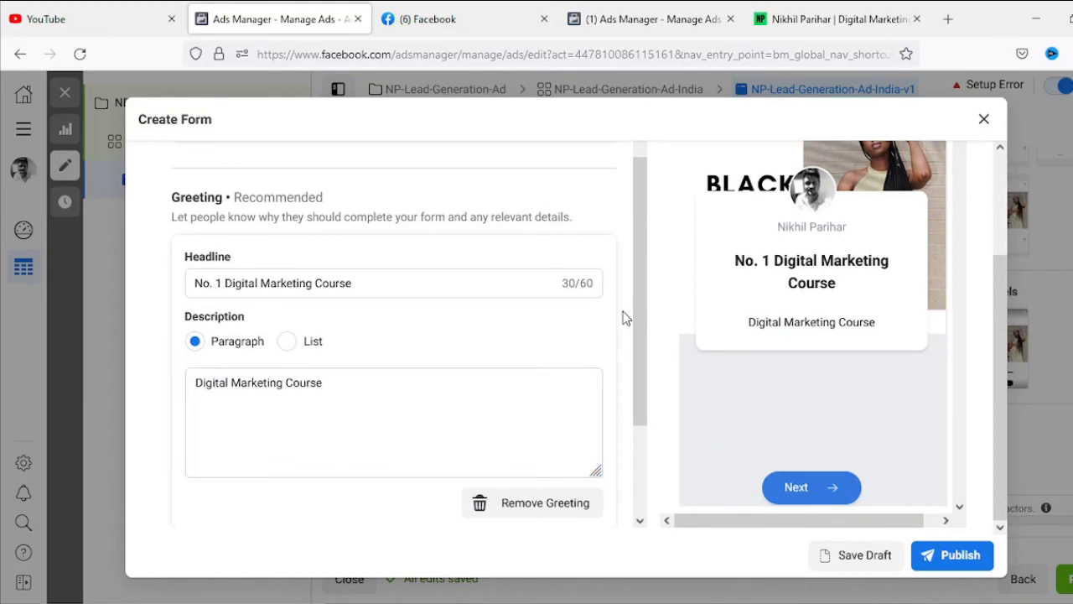
Publish the instant form, and submit the lead generation ad for publishing.
click(962, 568)
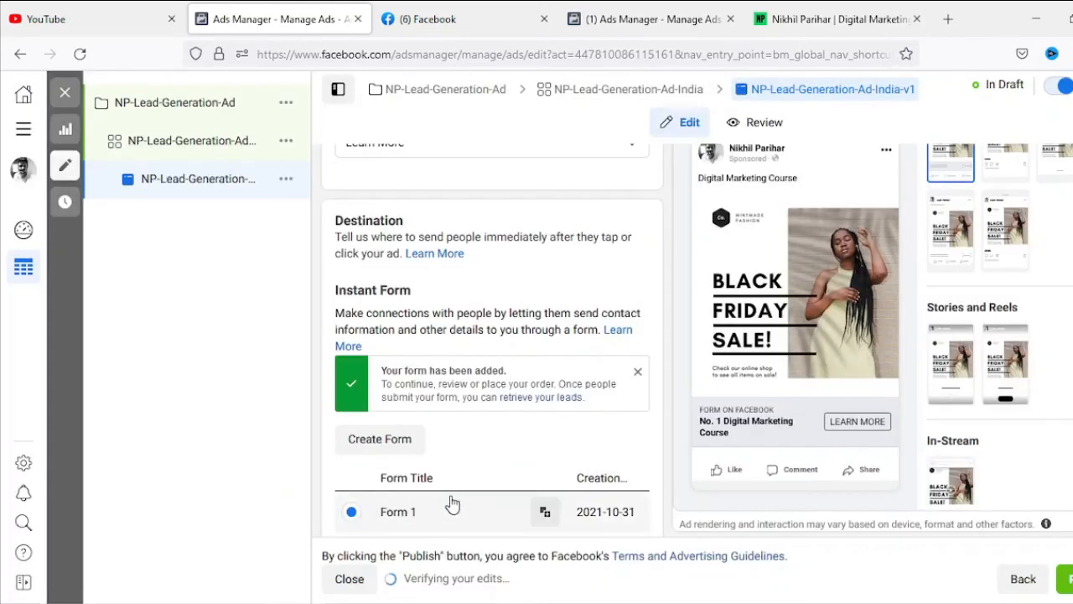
scroll(618, 306, down, 2)
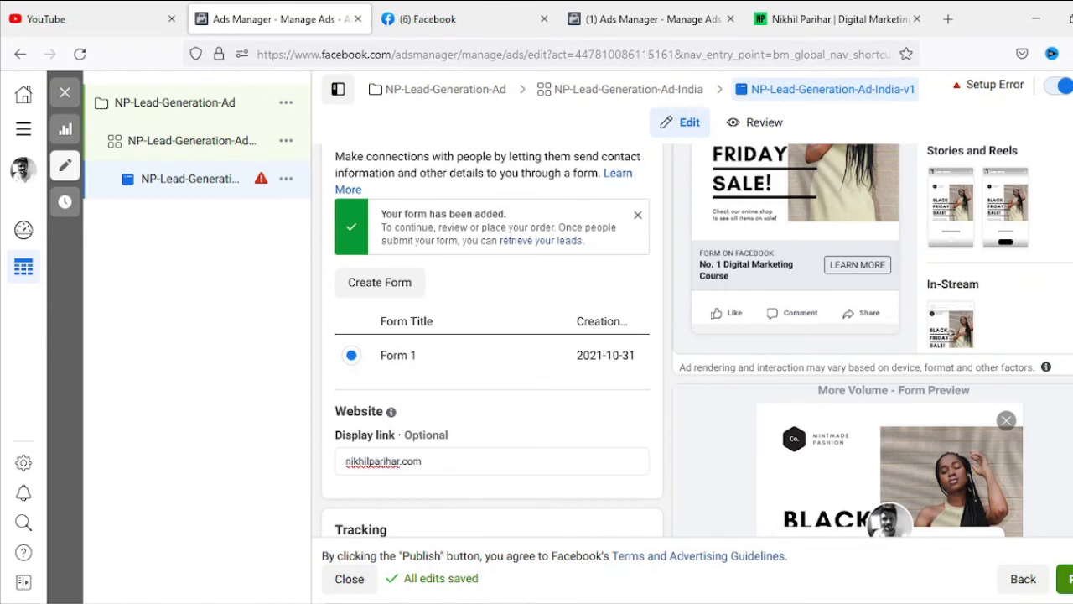
click(1066, 580)
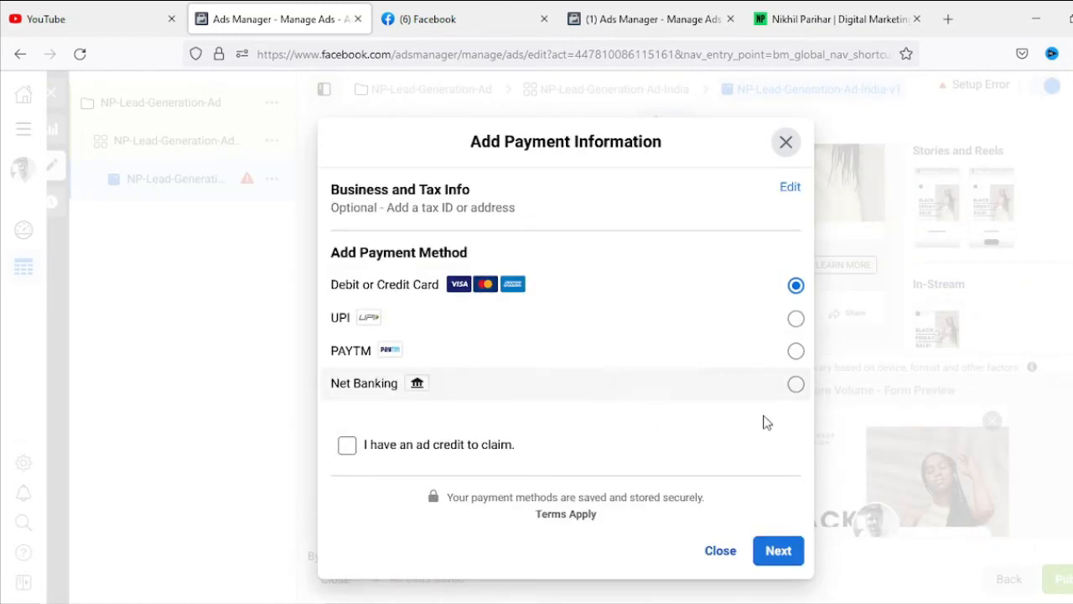